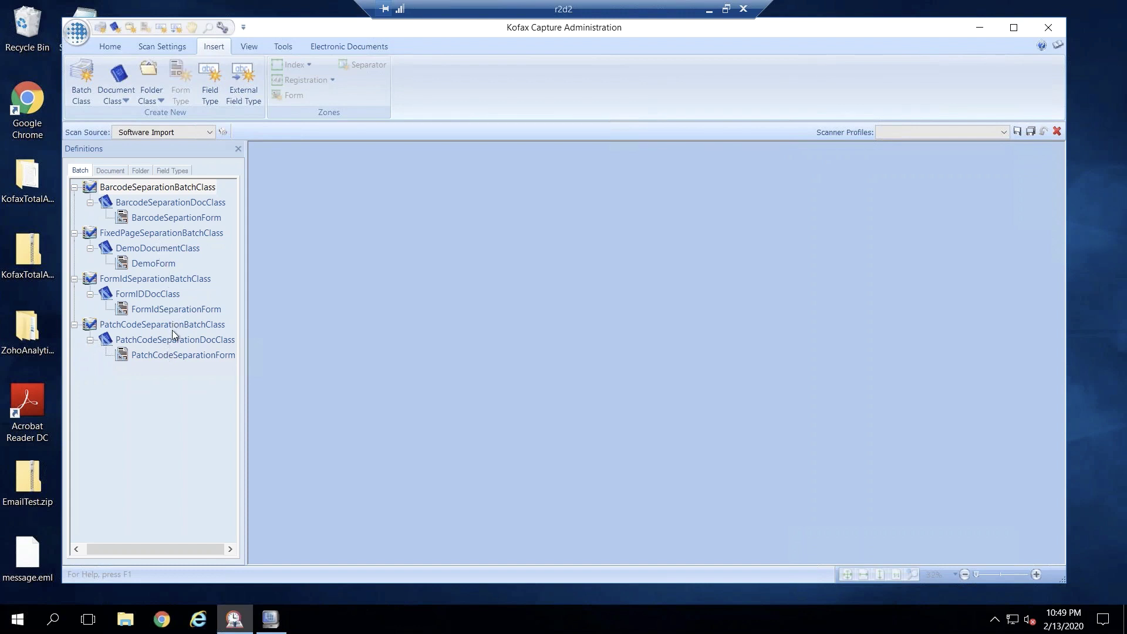
- Set BarcodeSeparationBatchClass's separation and form identification option to Custom
{"action": "right_click", "coordinate": [151, 189]}
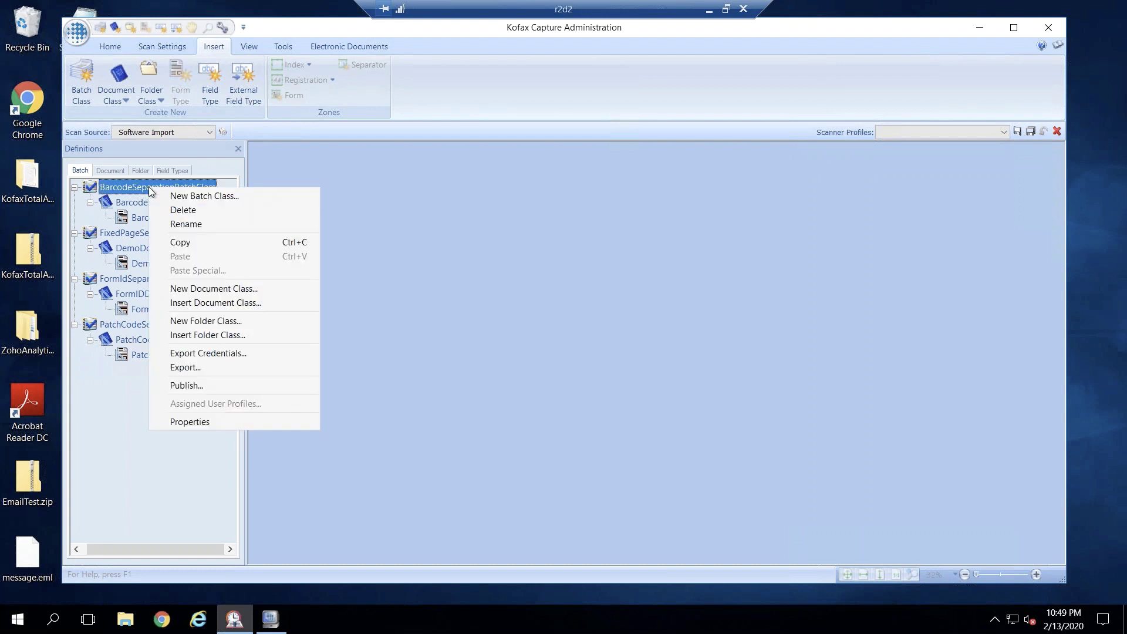
{"action": "left_click", "coordinate": [184, 423]}
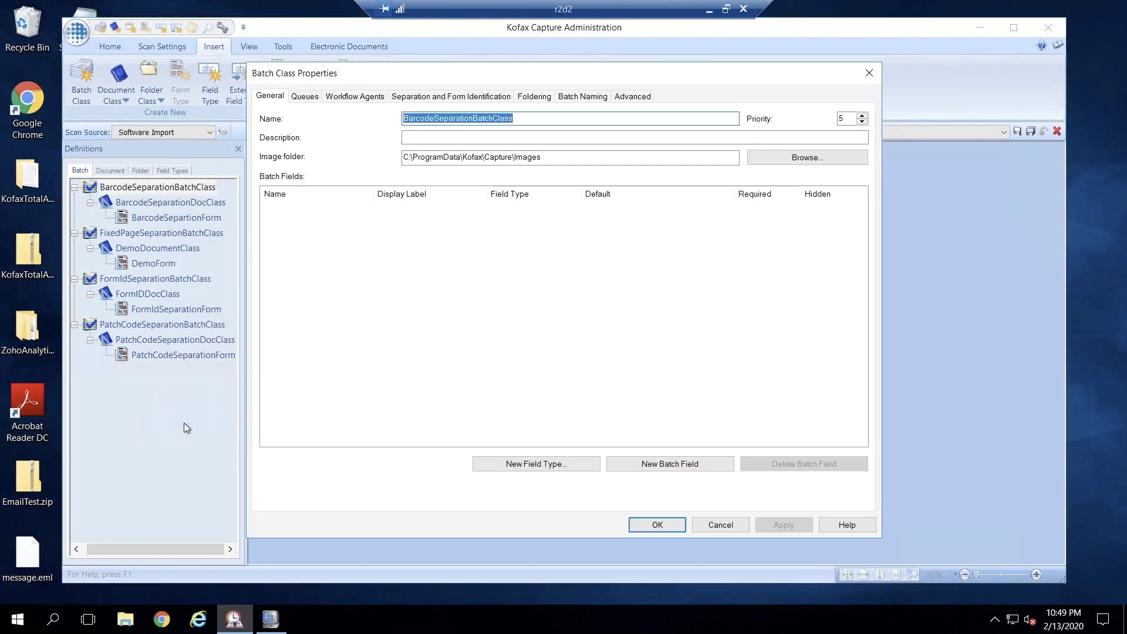
{"action": "left_click", "coordinate": [412, 99]}
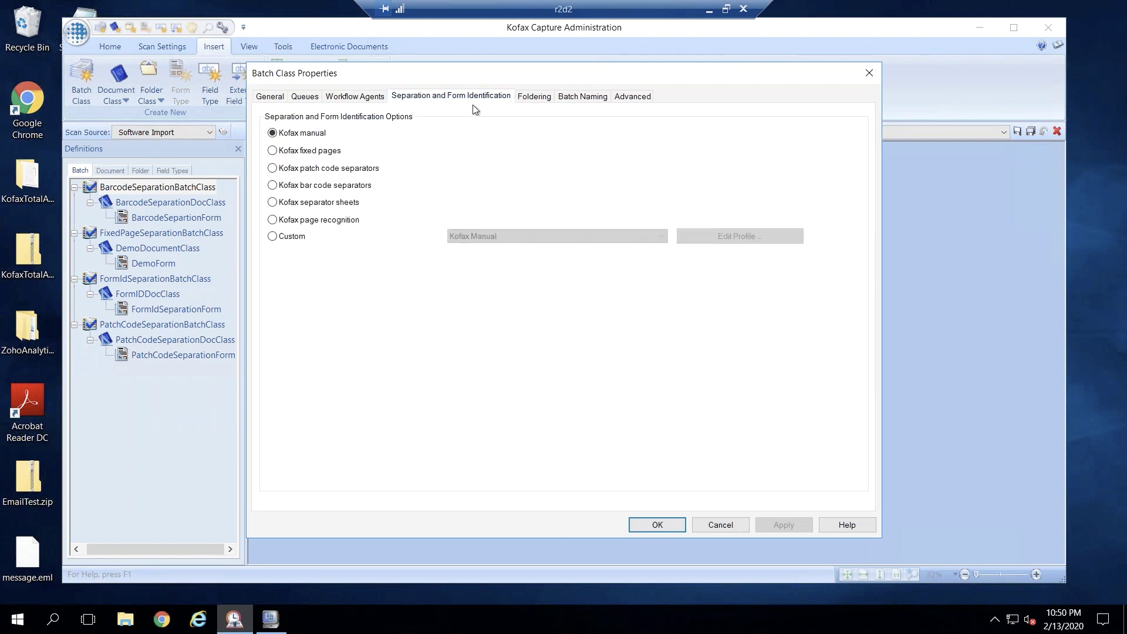
{"action": "left_click", "coordinate": [274, 238]}
{"action": "left_click", "coordinate": [702, 236]}
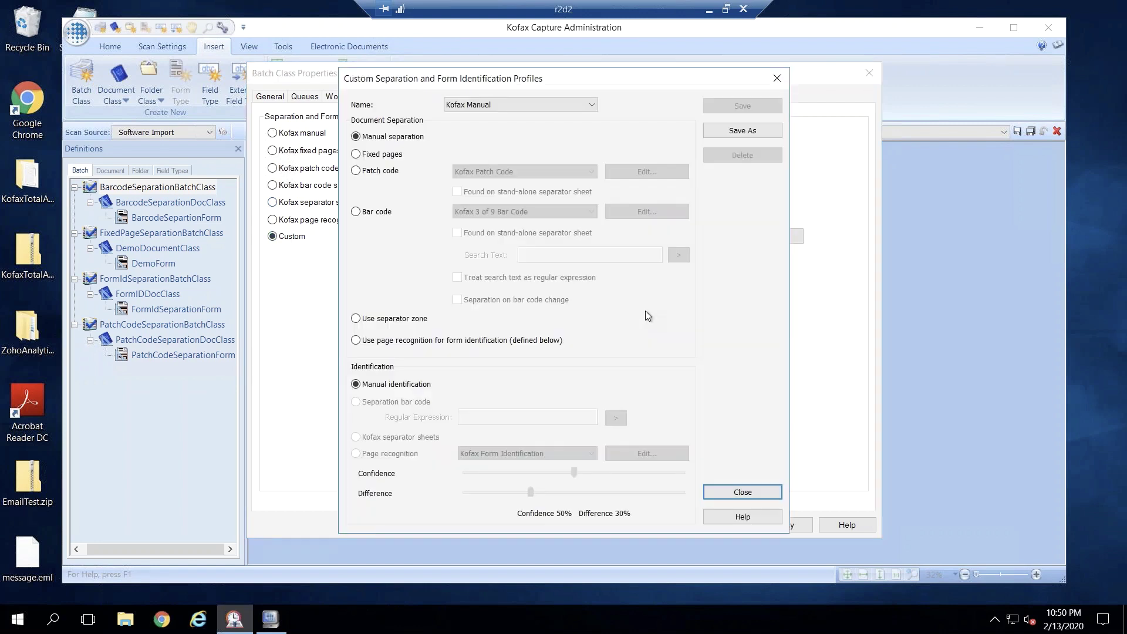
- Base a separation profile on Kofax Bar Code Separators and save it as 'Barcode Forms'
{"action": "left_click", "coordinate": [591, 104]}
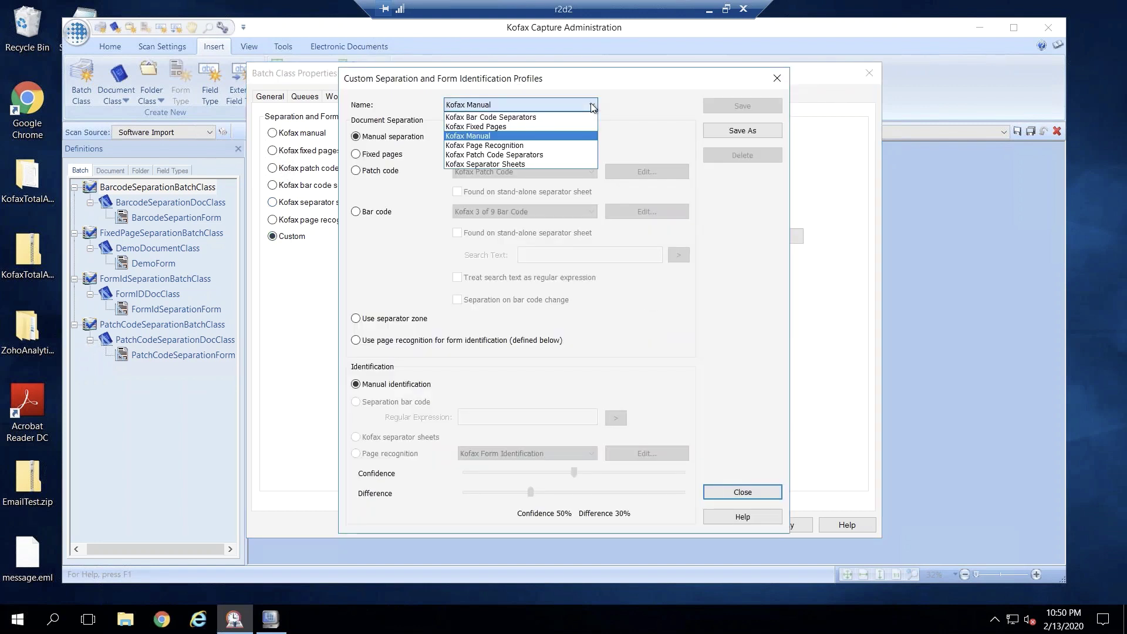
{"action": "left_click", "coordinate": [480, 117]}
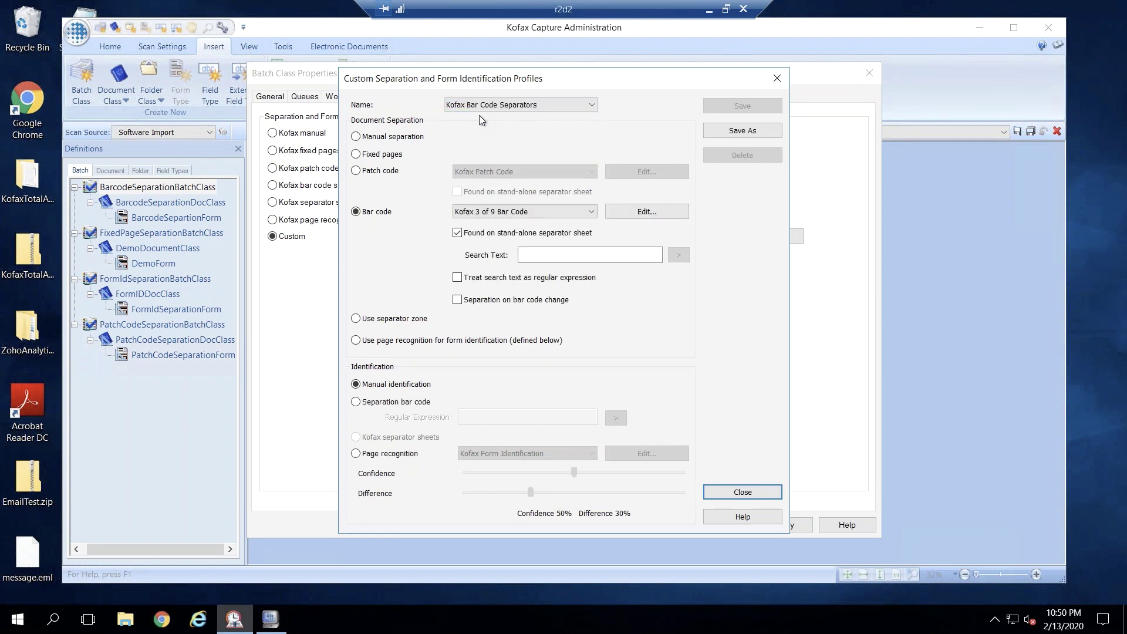
{"action": "left_click", "coordinate": [458, 234]}
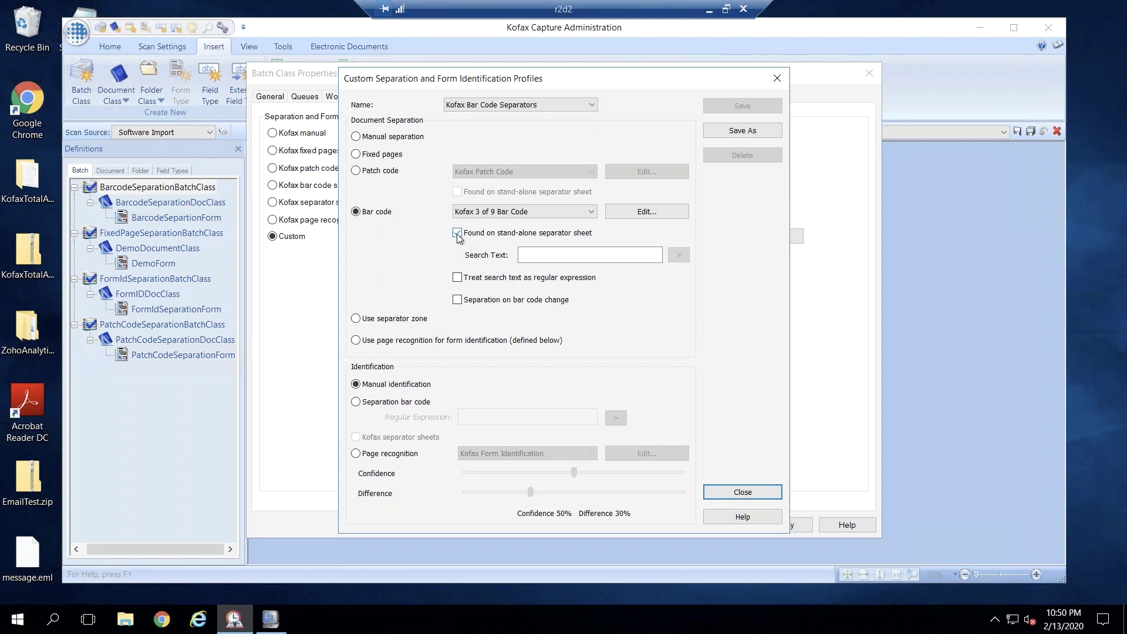
{"action": "left_click", "coordinate": [458, 233]}
{"action": "left_click", "coordinate": [743, 130]}
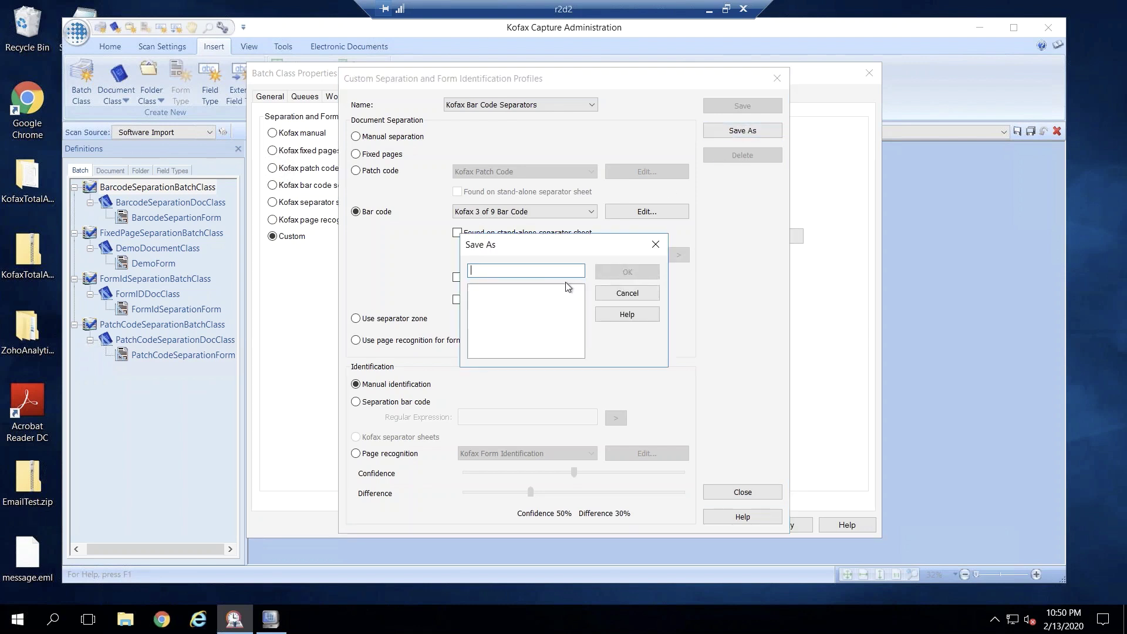
{"action": "type", "text": "Barcode Forms"}
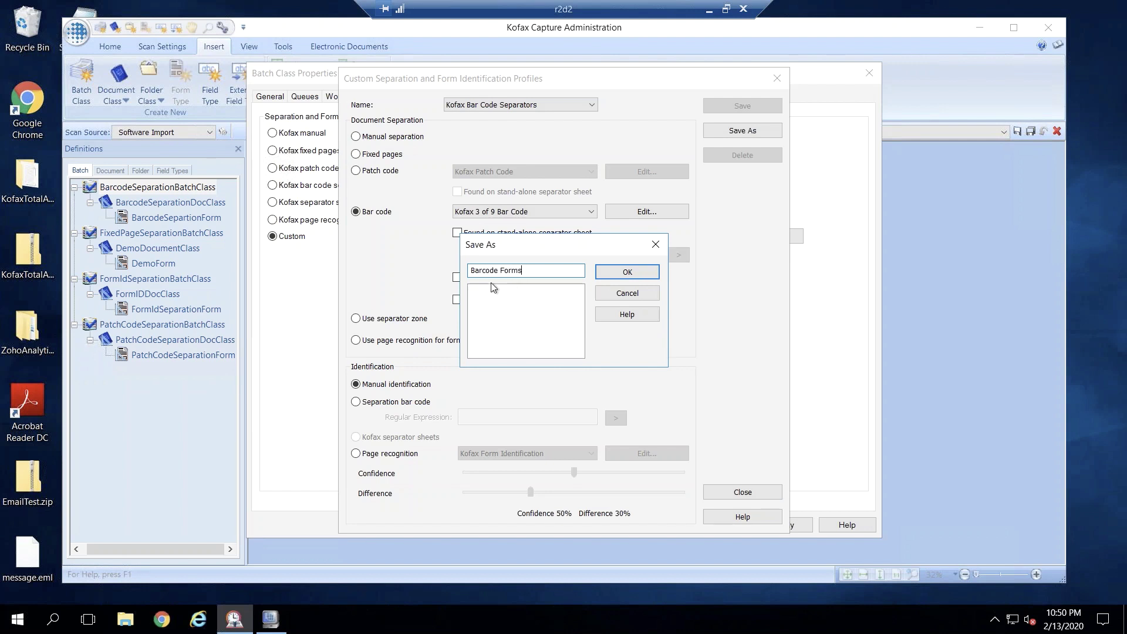
{"action": "left_click", "coordinate": [627, 273]}
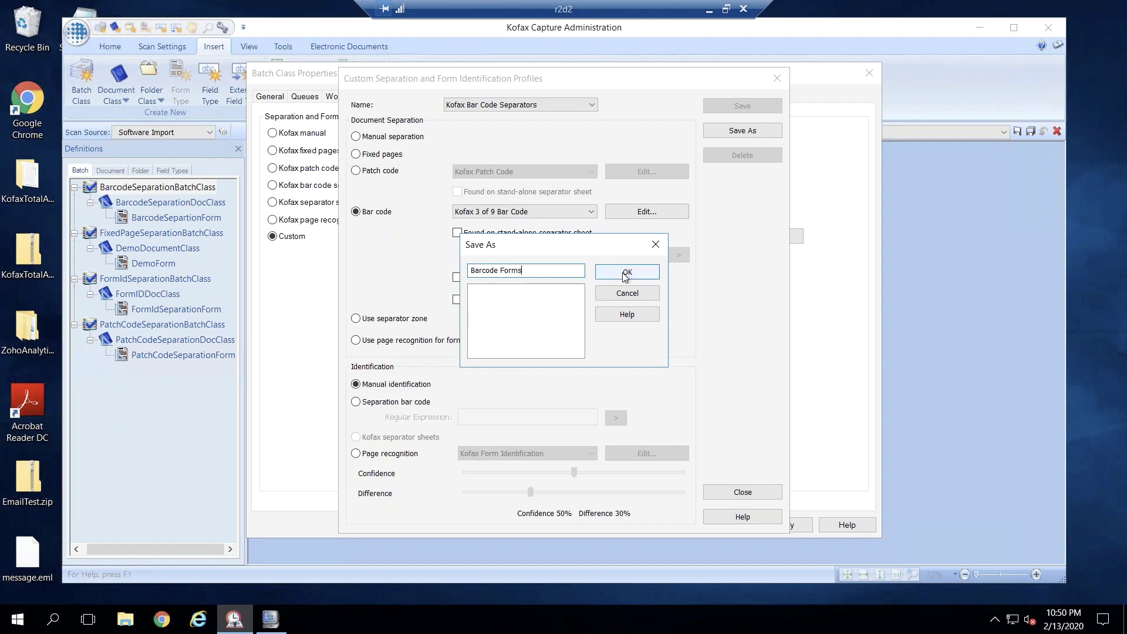
{"action": "left_click", "coordinate": [740, 495]}
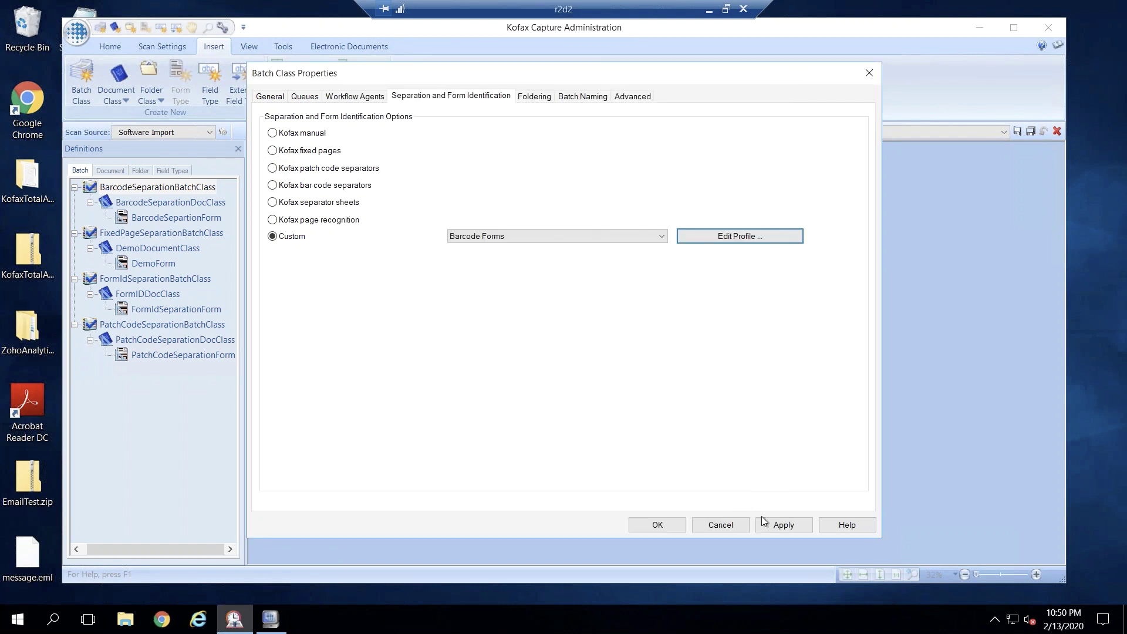
- Apply the Barcode Forms profile, then add NWest_1.tif as BarcodeSeparationForm's sample page
{"action": "left_click", "coordinate": [779, 524]}
{"action": "left_click", "coordinate": [658, 524]}
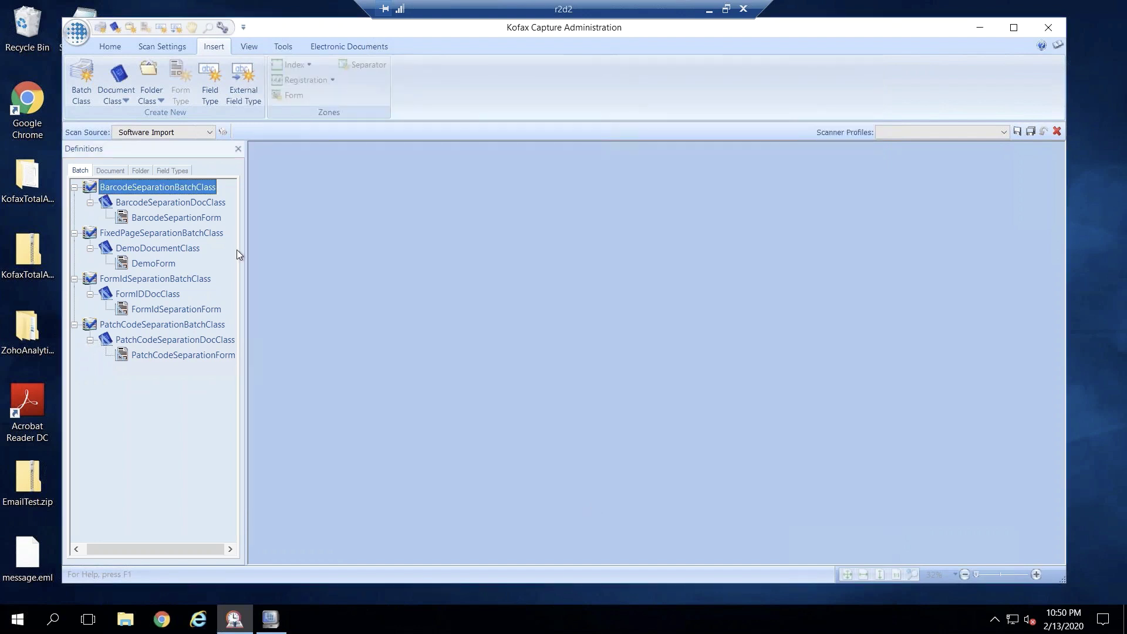
{"action": "left_click", "coordinate": [197, 217]}
{"action": "right_click", "coordinate": [197, 217]}
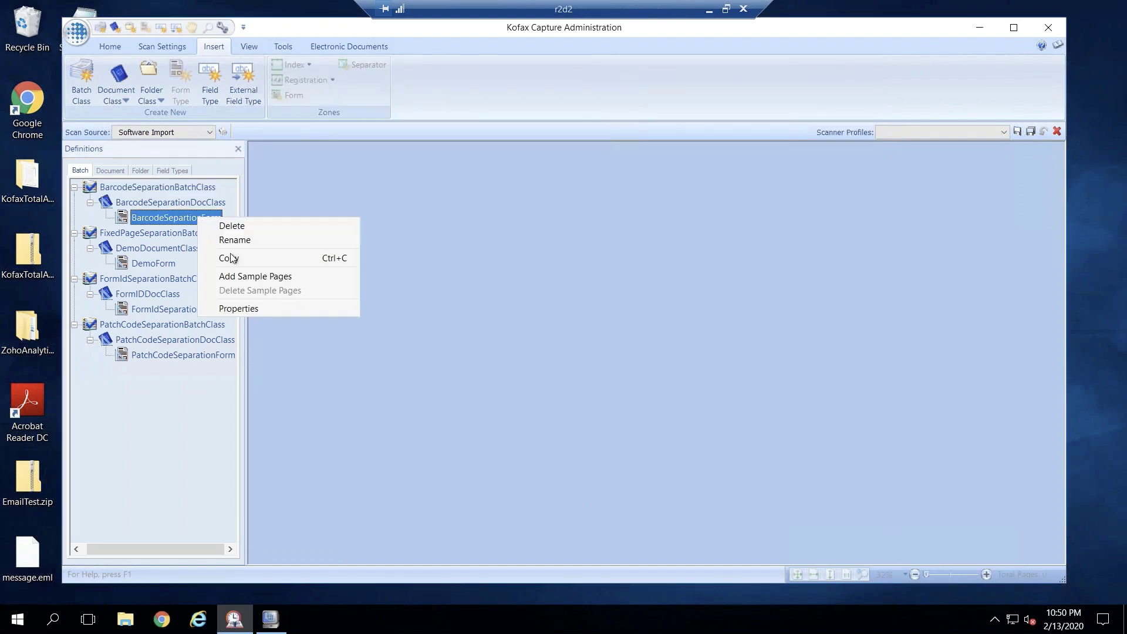
{"action": "left_click", "coordinate": [234, 276]}
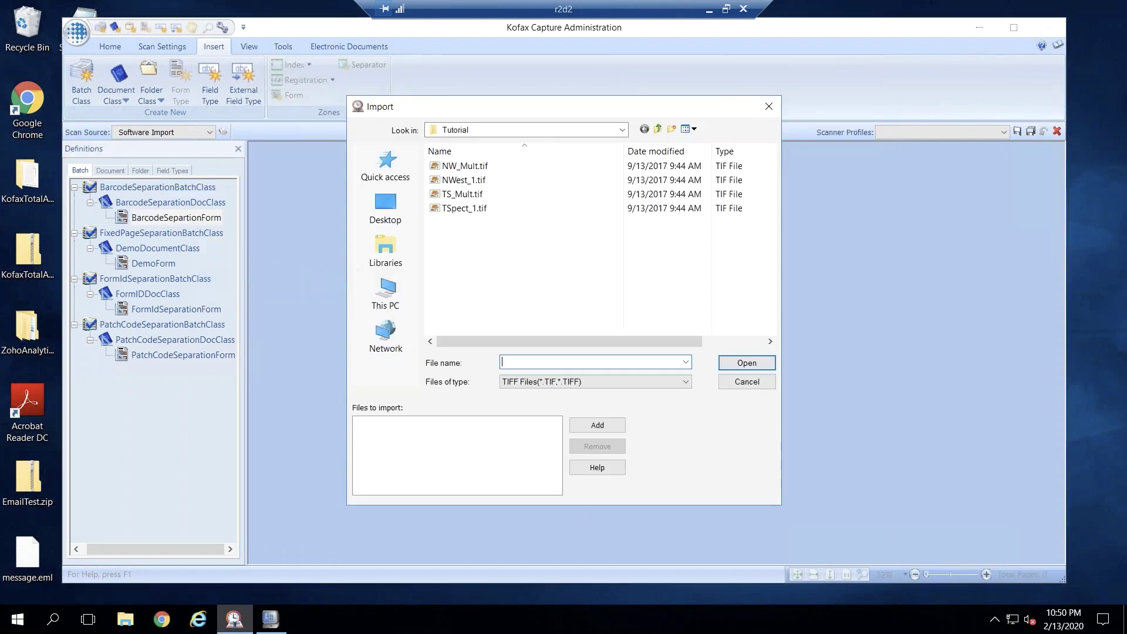
{"action": "left_click", "coordinate": [465, 180]}
{"action": "left_click", "coordinate": [744, 365]}
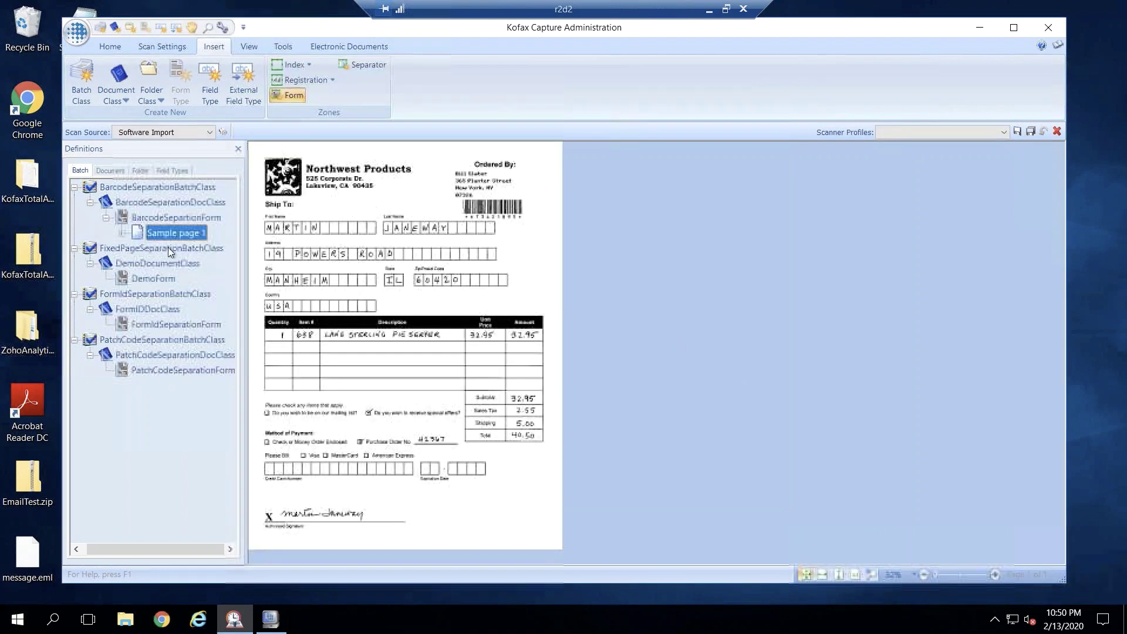
- Create a tested form ID zone on the barcode using Kofax 3 of 9 Bar Code
{"action": "left_click_drag", "start_coordinate": [460, 198], "coordinate": [527, 224]}
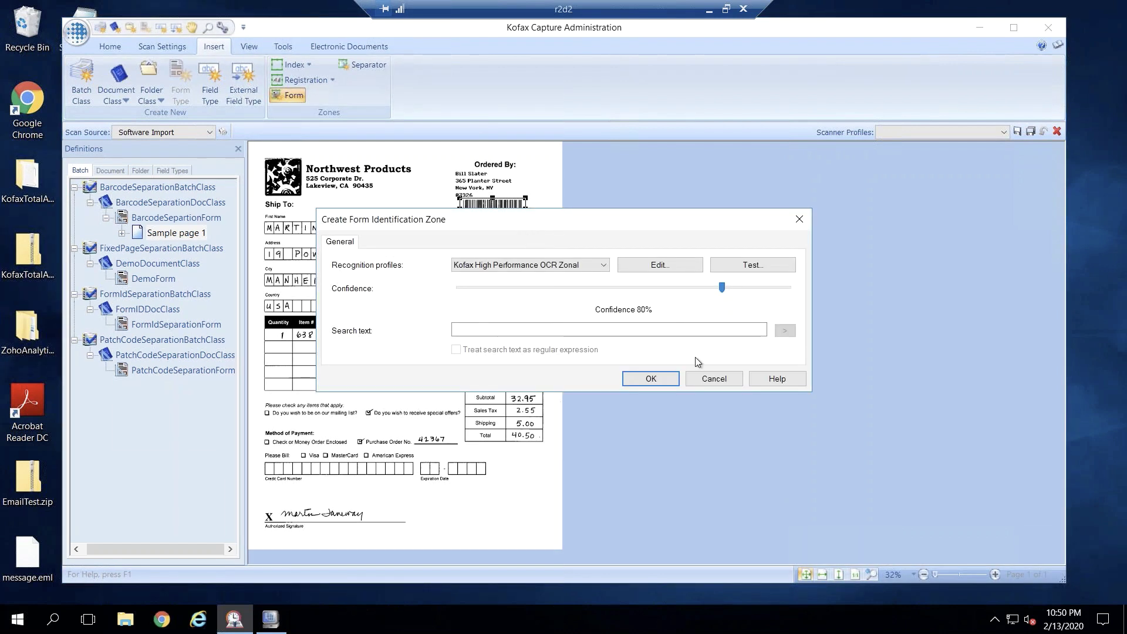
{"action": "left_click", "coordinate": [603, 265]}
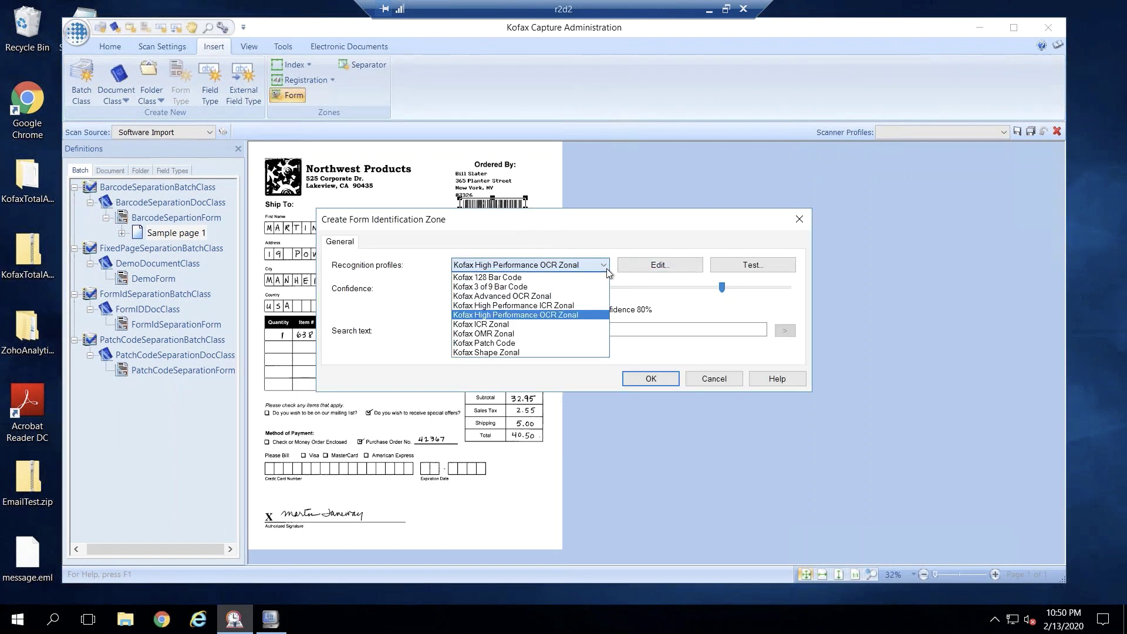
{"action": "left_click", "coordinate": [498, 287]}
{"action": "left_click", "coordinate": [733, 266]}
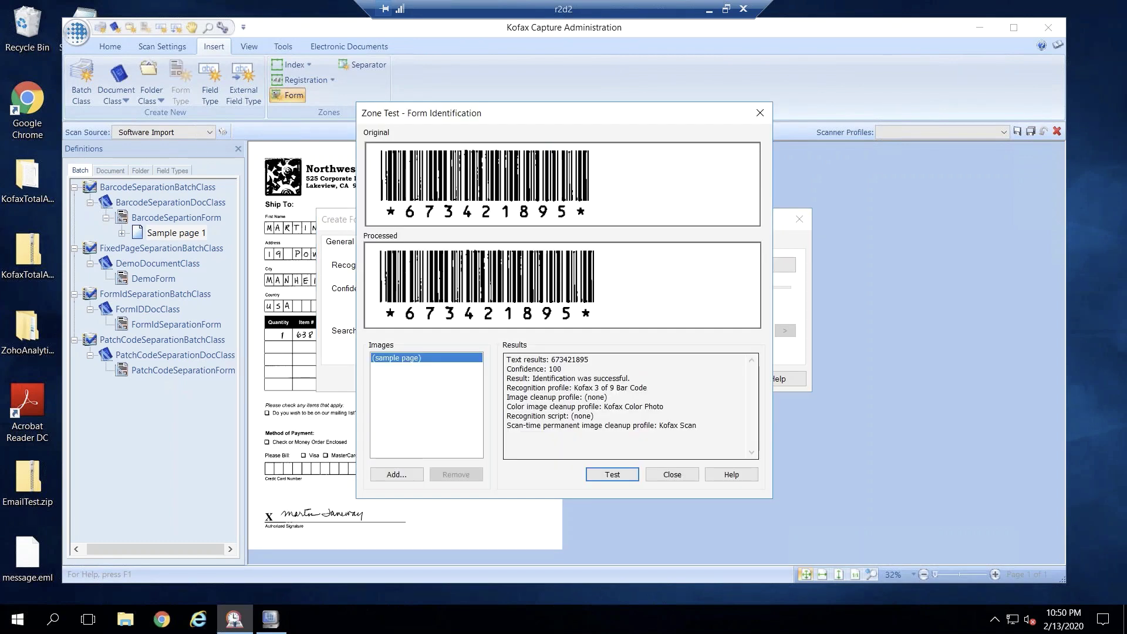
{"action": "left_click", "coordinate": [657, 474]}
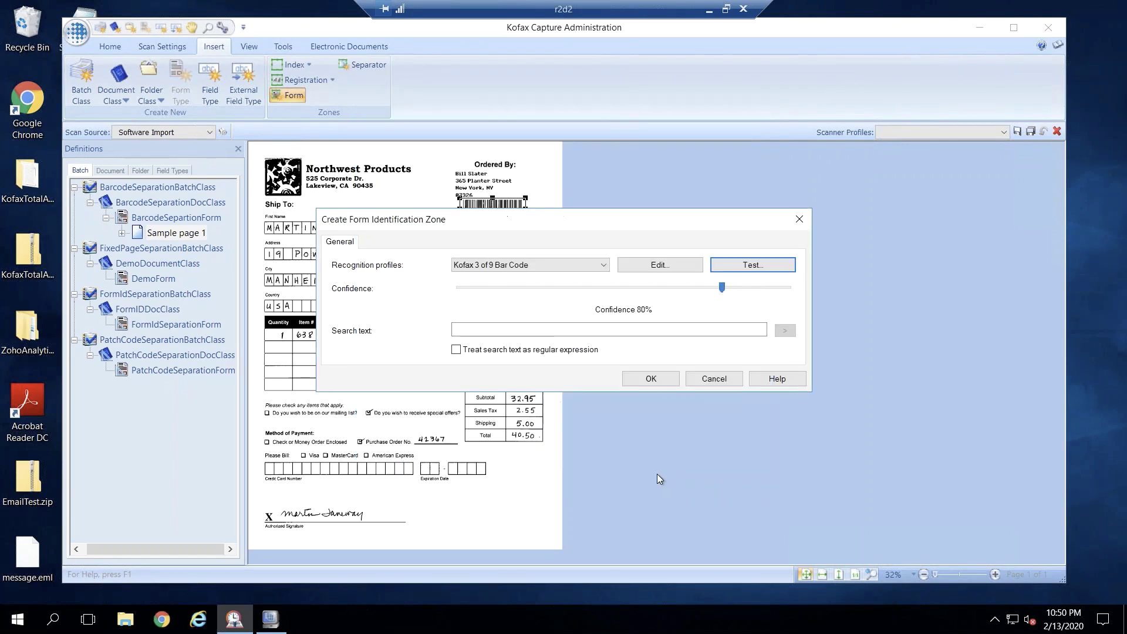
{"action": "left_click", "coordinate": [660, 383]}
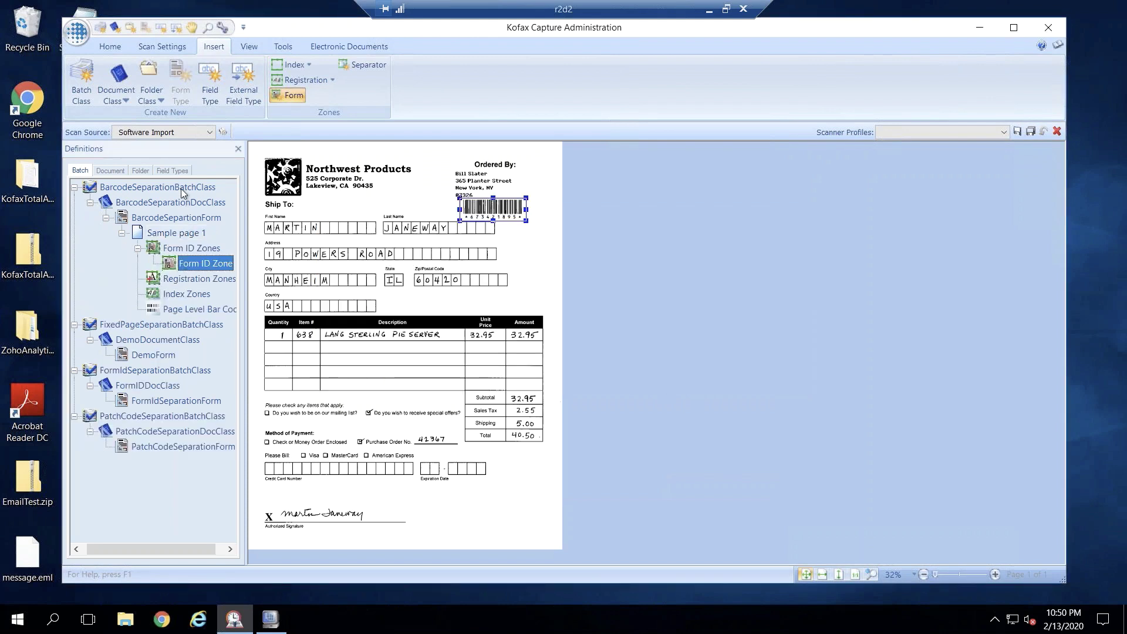
{"action": "right_click", "coordinate": [181, 189]}
- Publish BarcodeSeparationBatchClass (3 warnings, 0 errors) and switch to Batch Manager
{"action": "left_click", "coordinate": [229, 389]}
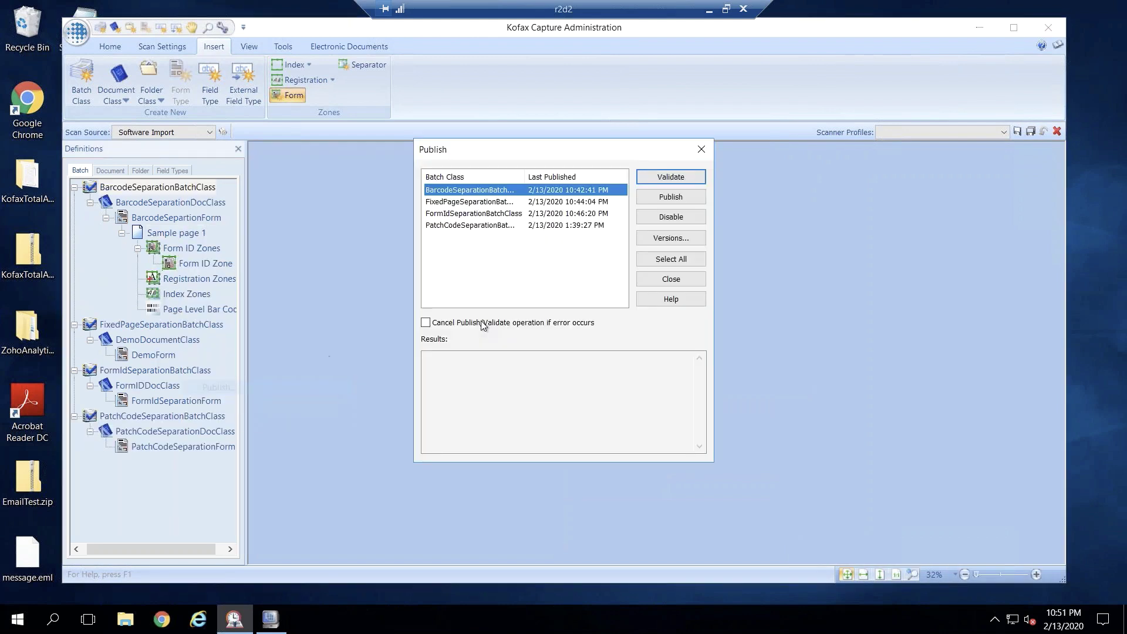
{"action": "left_click", "coordinate": [660, 199]}
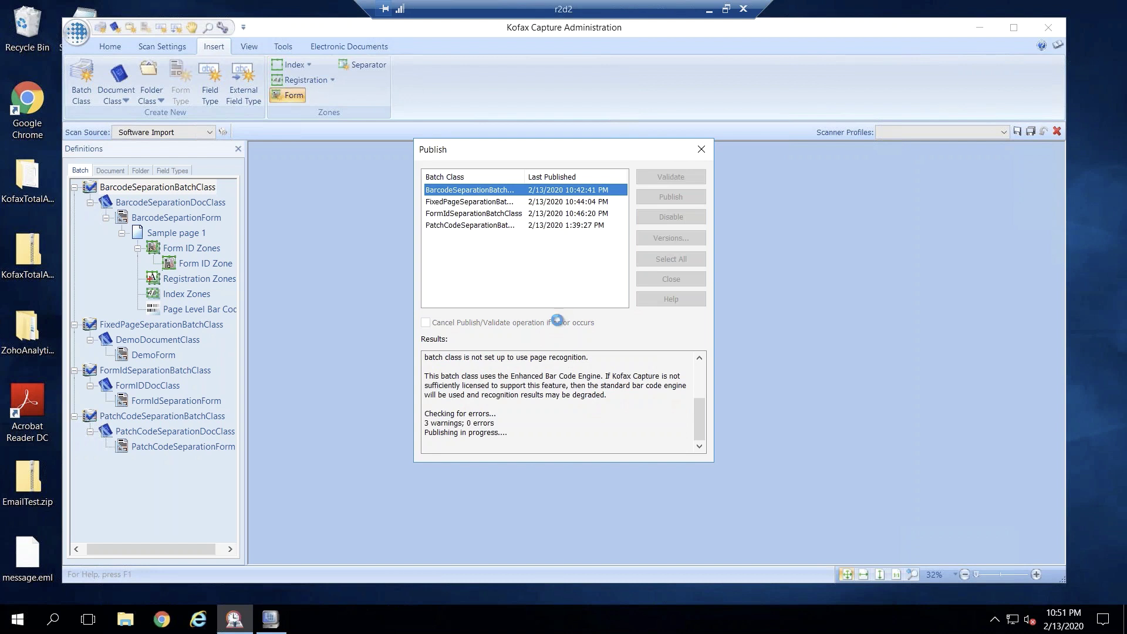
{"action": "left_click", "coordinate": [271, 623]}
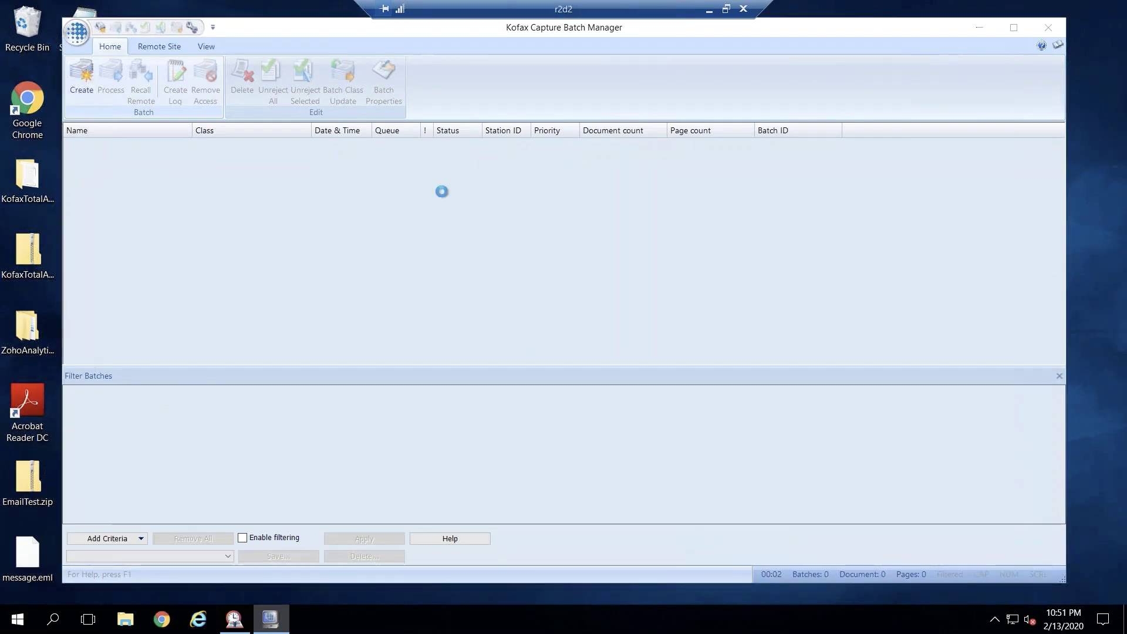
- Create batch 32 from BarcodeSeparationBatchClass and open it for processing in Scan
{"action": "left_click", "coordinate": [717, 176]}
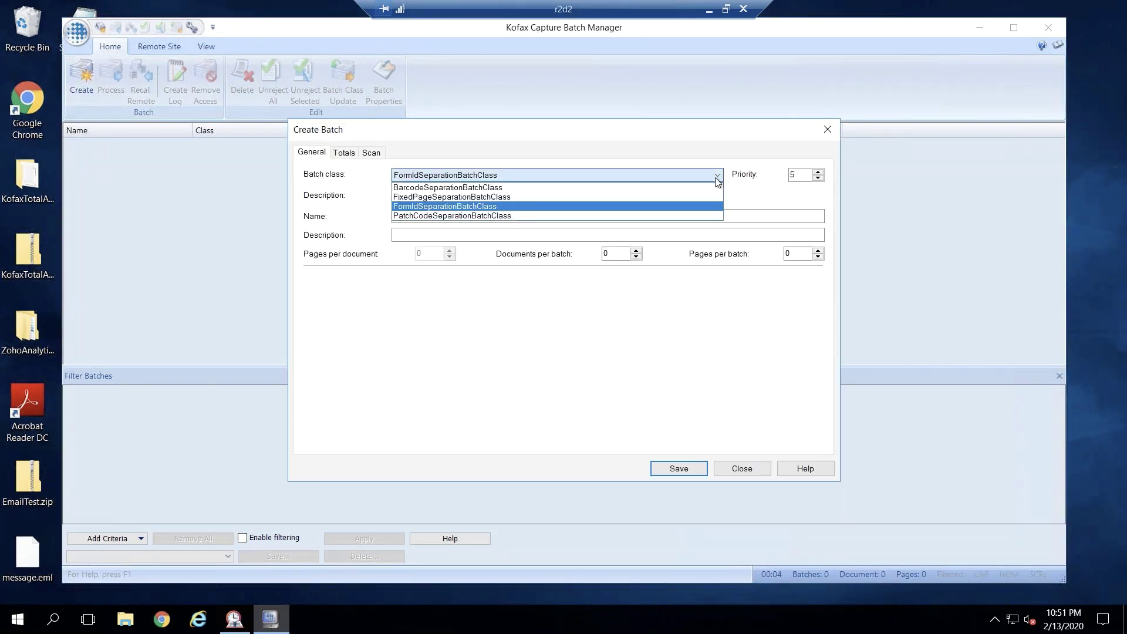
{"action": "left_click", "coordinate": [675, 187]}
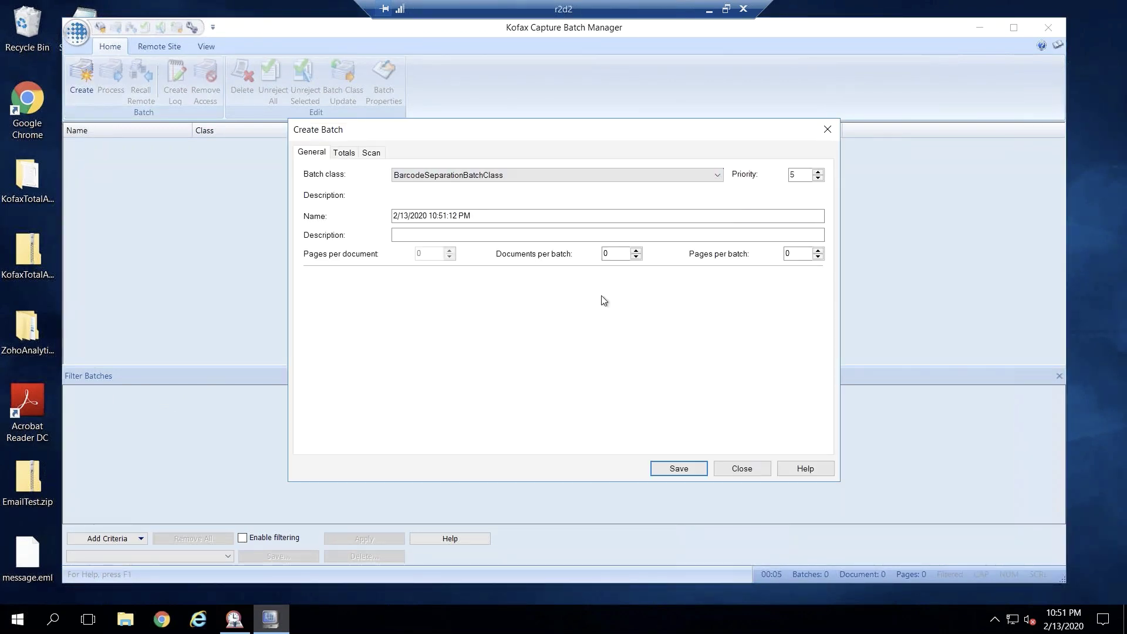
{"action": "left_click", "coordinate": [678, 469]}
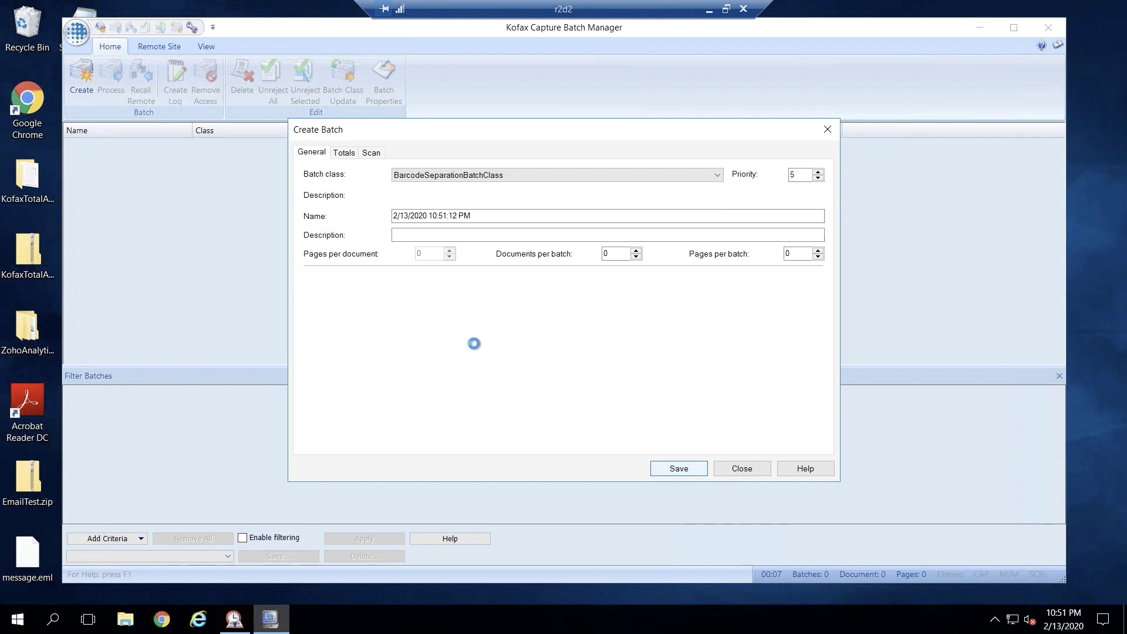
{"action": "left_click", "coordinate": [742, 469]}
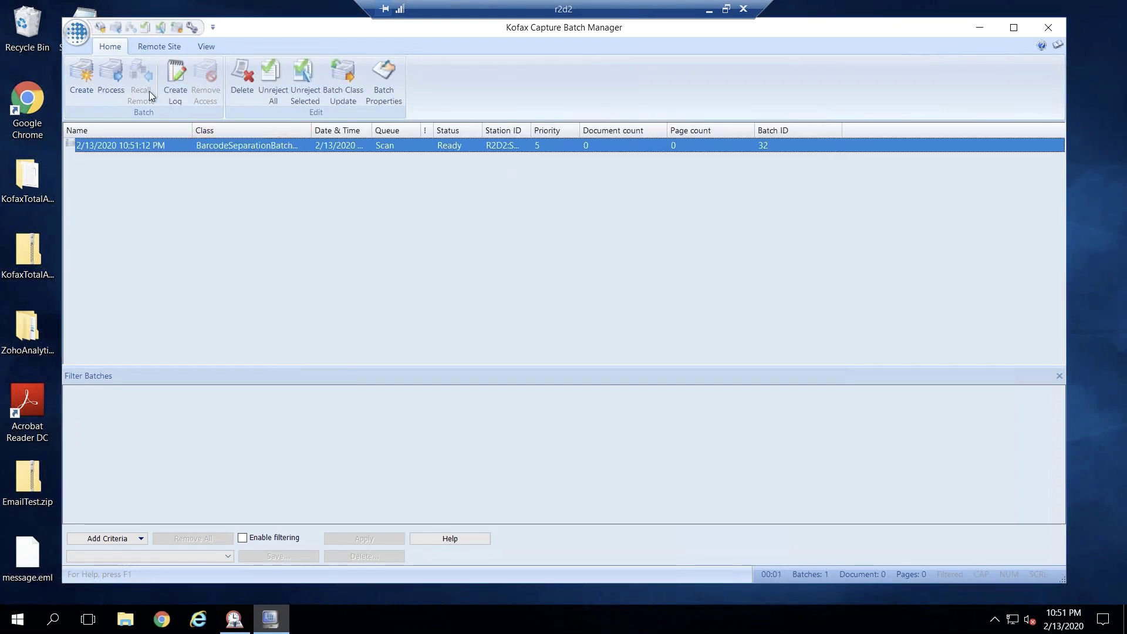
{"action": "left_click", "coordinate": [111, 79]}
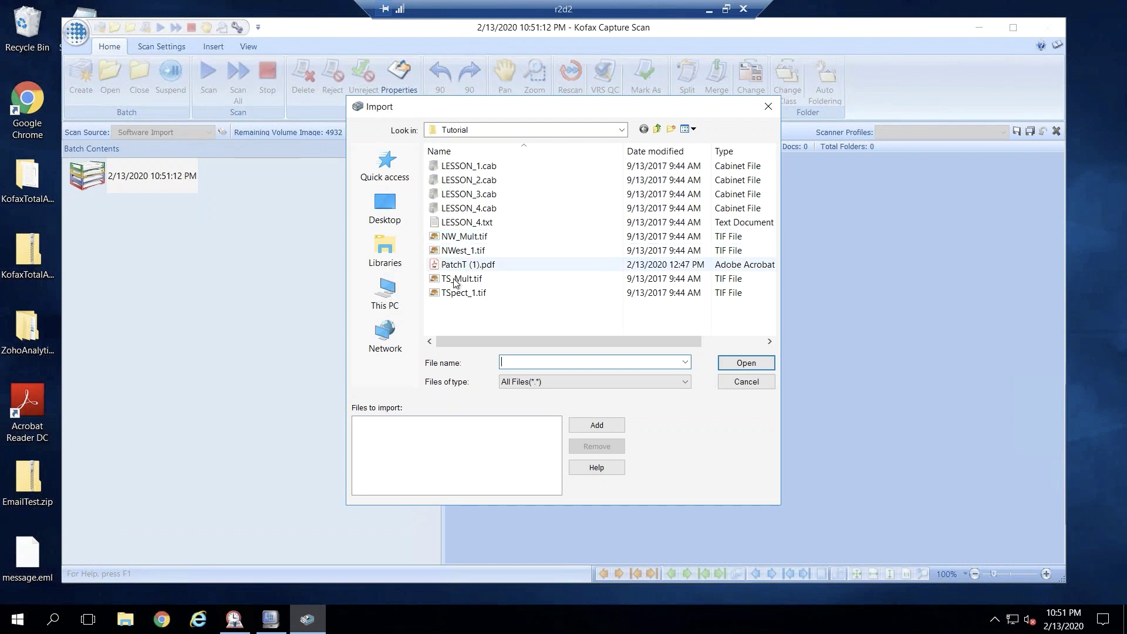
- Import NWest_1.tif and TSpect_1.tif into the batch
{"action": "left_click", "coordinate": [464, 251]}
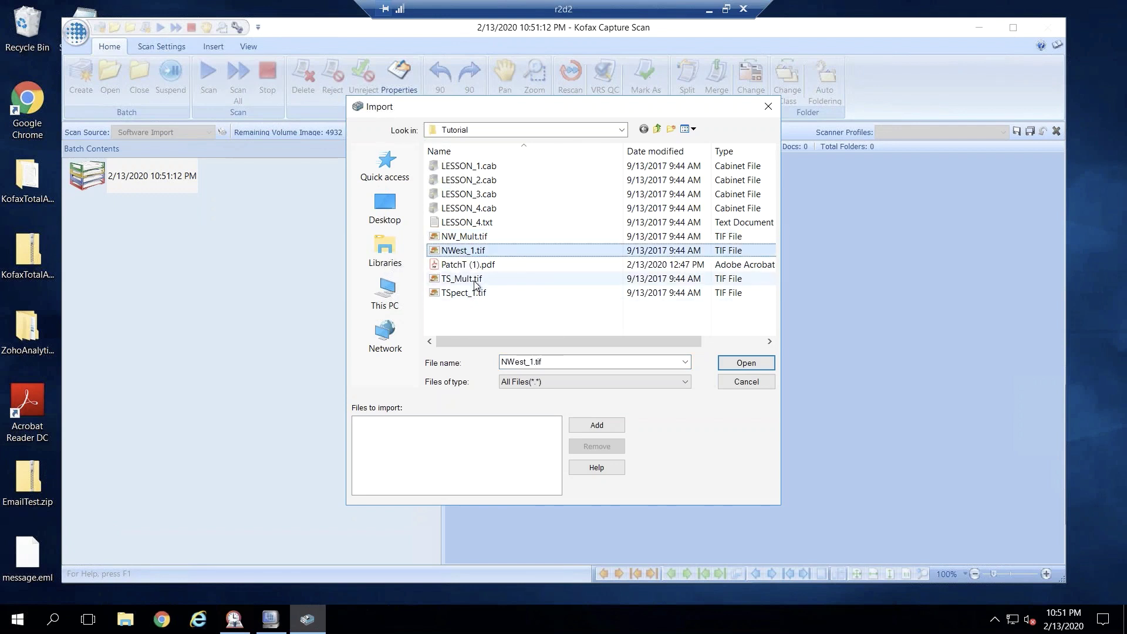
{"action": "left_click", "coordinate": [472, 279], "text": "ctrl"}
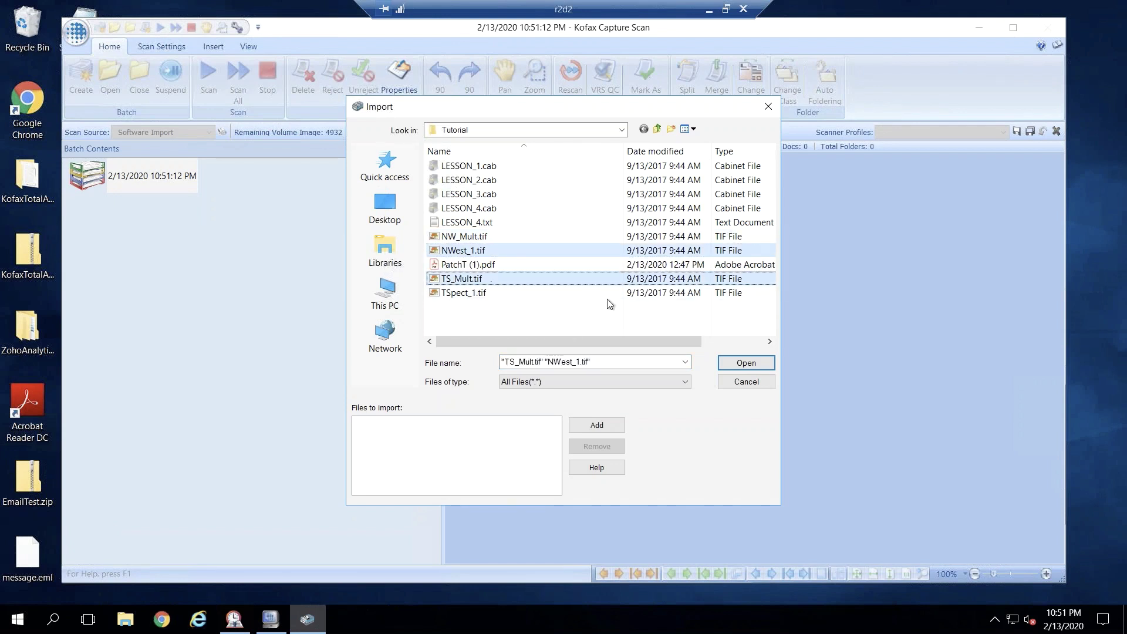
{"action": "left_click", "coordinate": [476, 278], "text": "ctrl"}
{"action": "left_click", "coordinate": [479, 293], "text": "ctrl"}
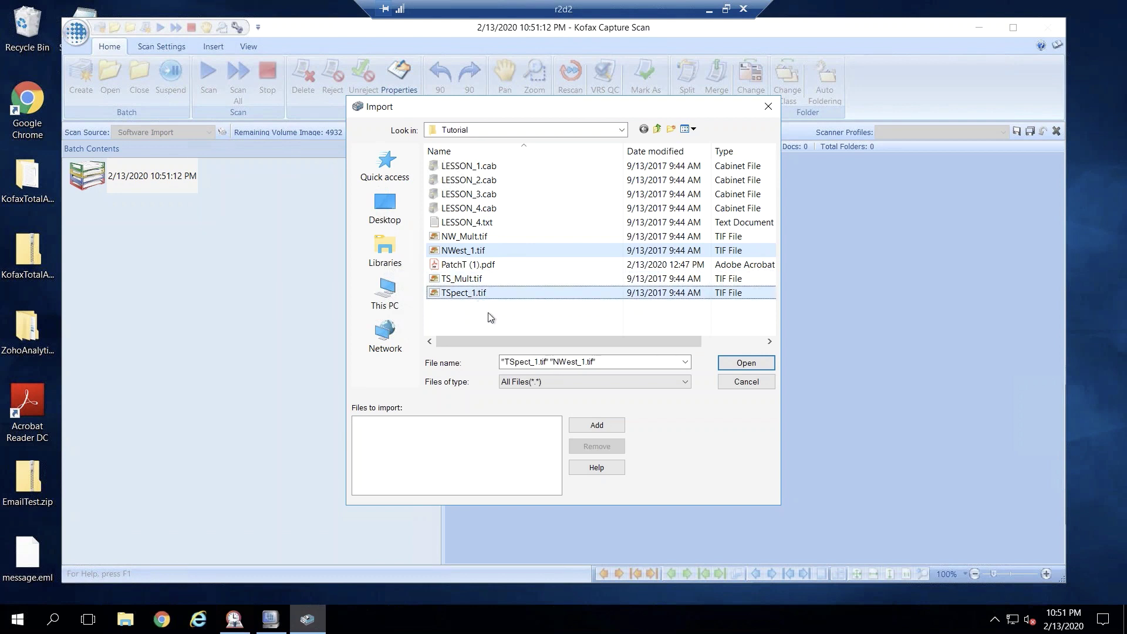
{"action": "left_click", "coordinate": [760, 365]}
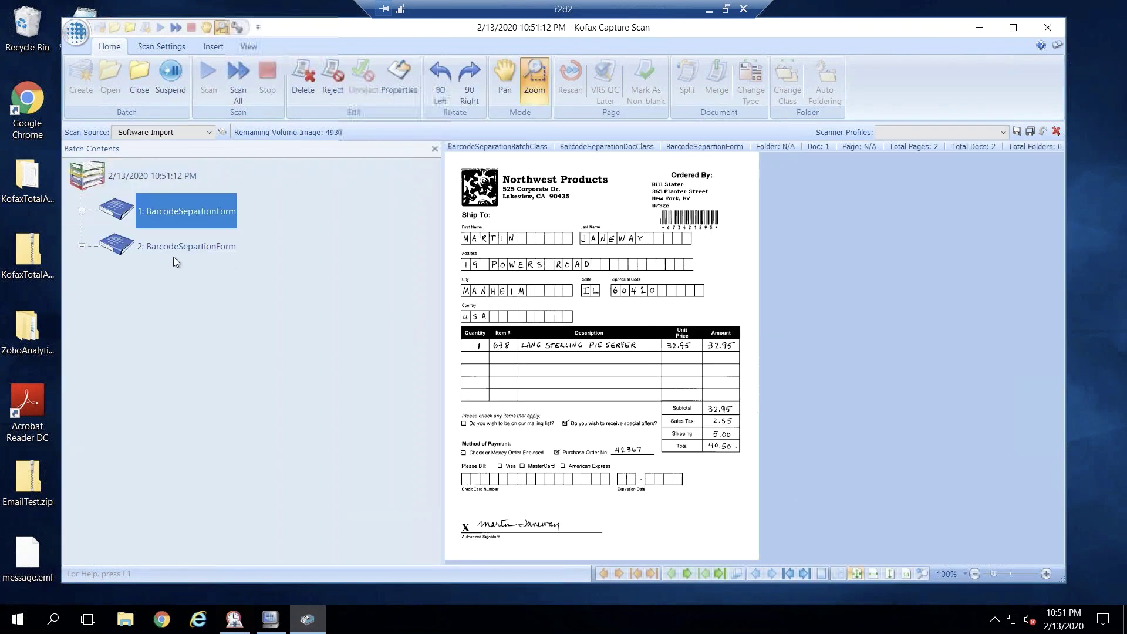
- Expand both documents to check their pages, then close the batch
{"action": "left_click", "coordinate": [80, 212]}
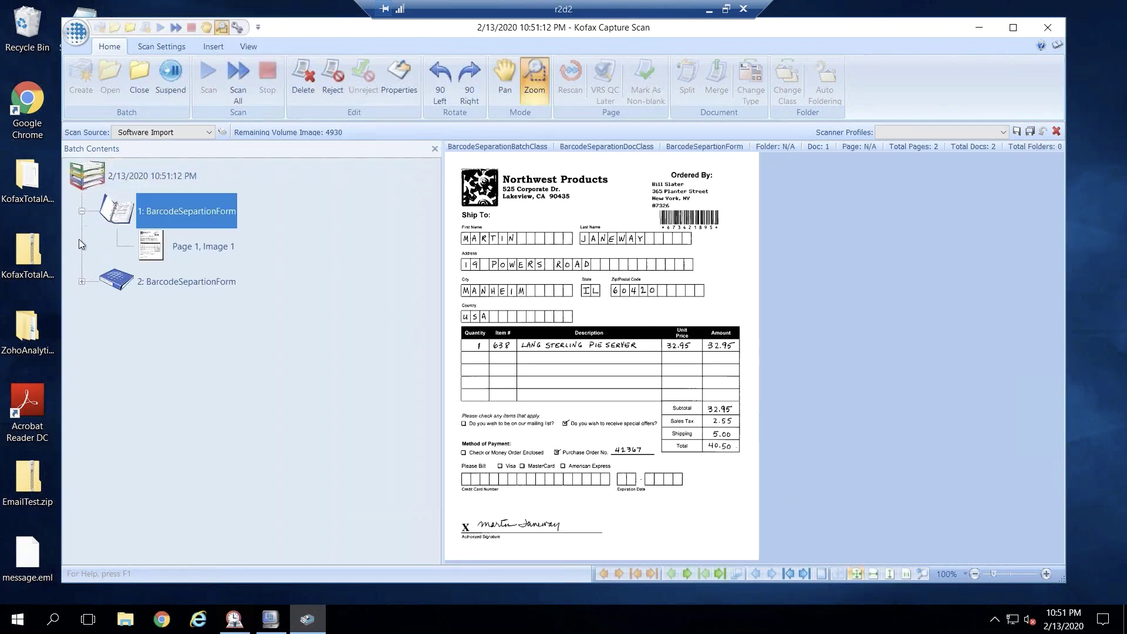
{"action": "left_click", "coordinate": [82, 281]}
{"action": "left_click", "coordinate": [166, 273]}
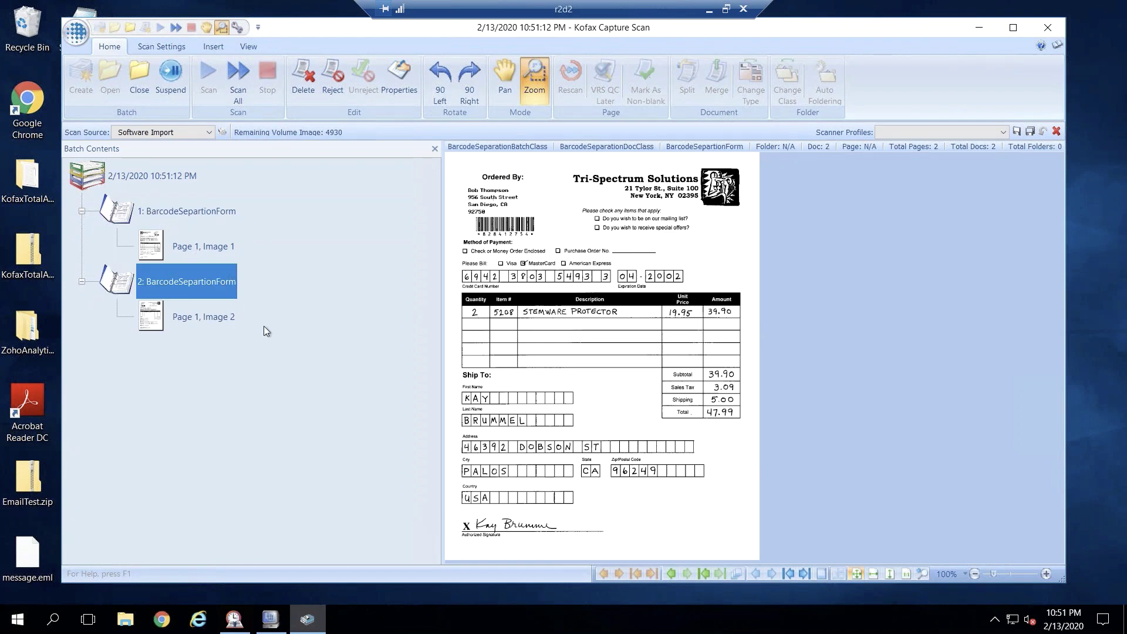
{"action": "left_click", "coordinate": [139, 81]}
{"action": "left_click", "coordinate": [573, 342]}
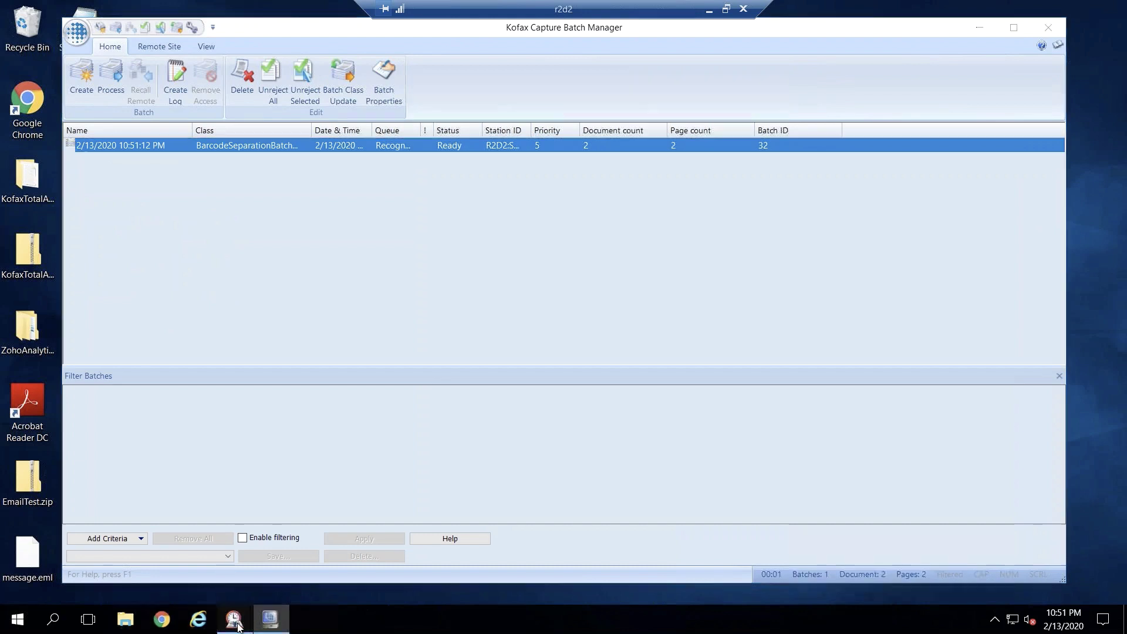
- Set FixedPageSeparationBatchClass to Kofax fixed pages separation
{"action": "left_click", "coordinate": [234, 620]}
{"action": "left_click", "coordinate": [639, 280]}
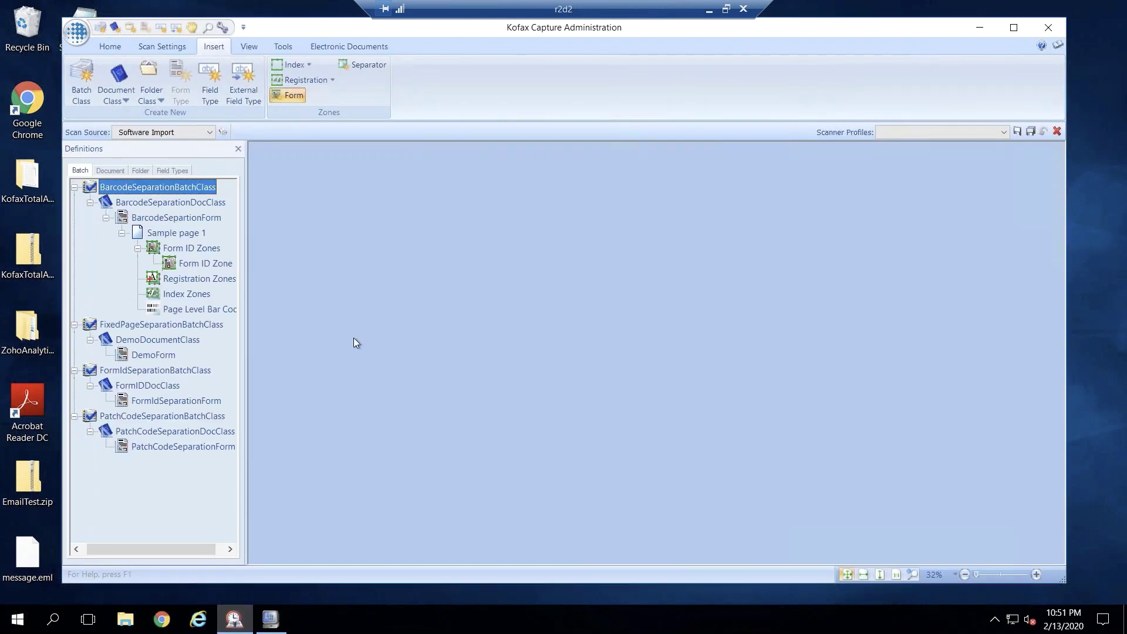
{"action": "right_click", "coordinate": [129, 328]}
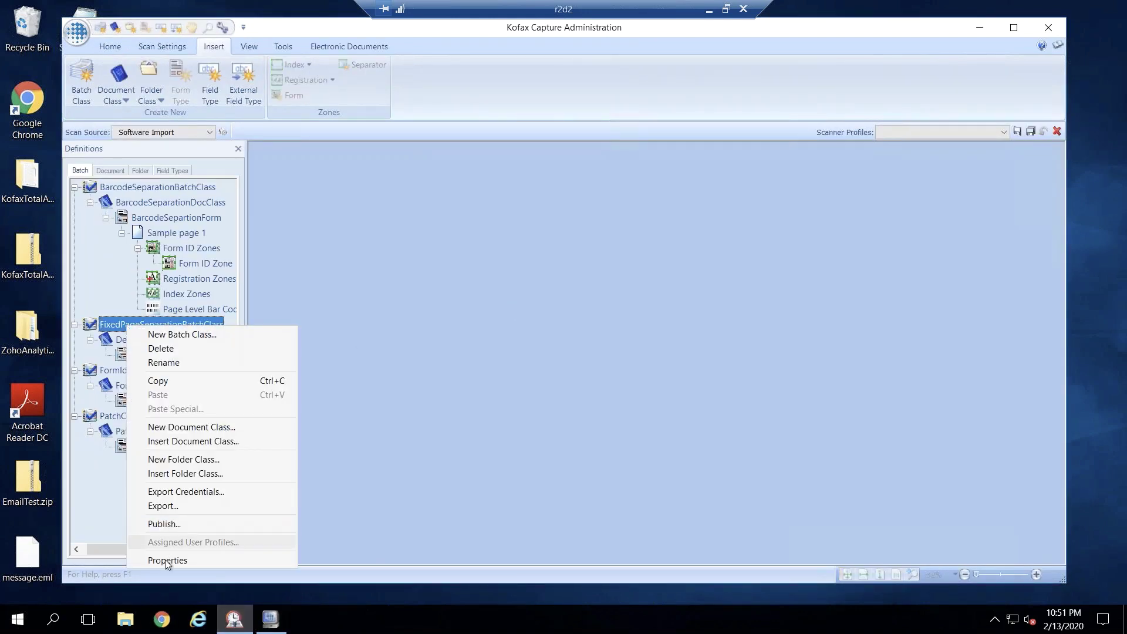
{"action": "left_click", "coordinate": [170, 561]}
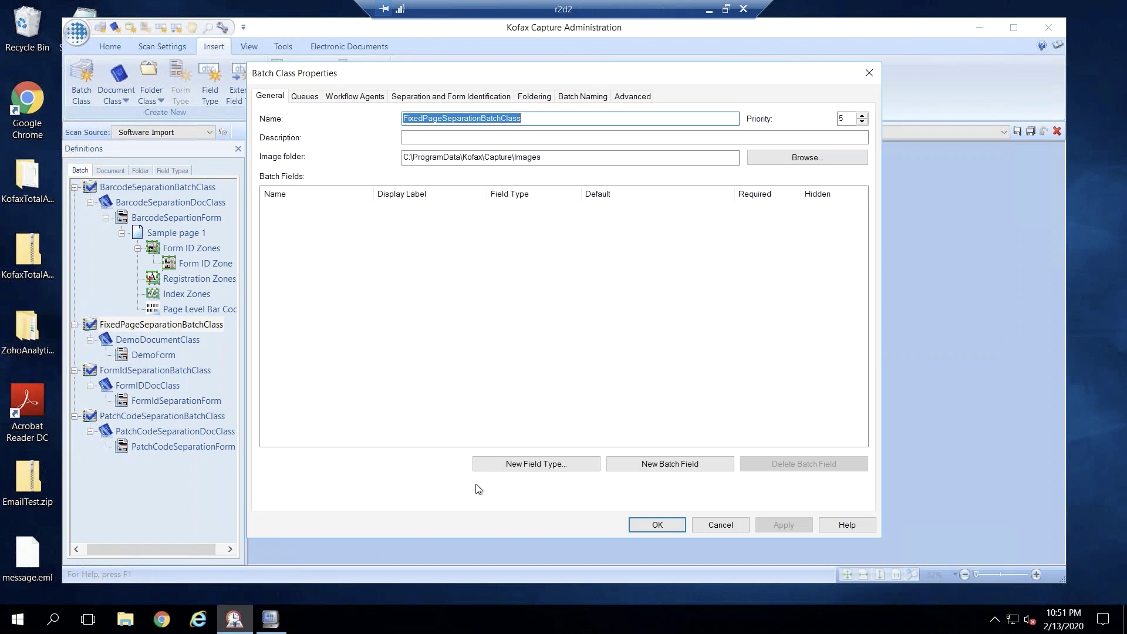
{"action": "left_click", "coordinate": [434, 99]}
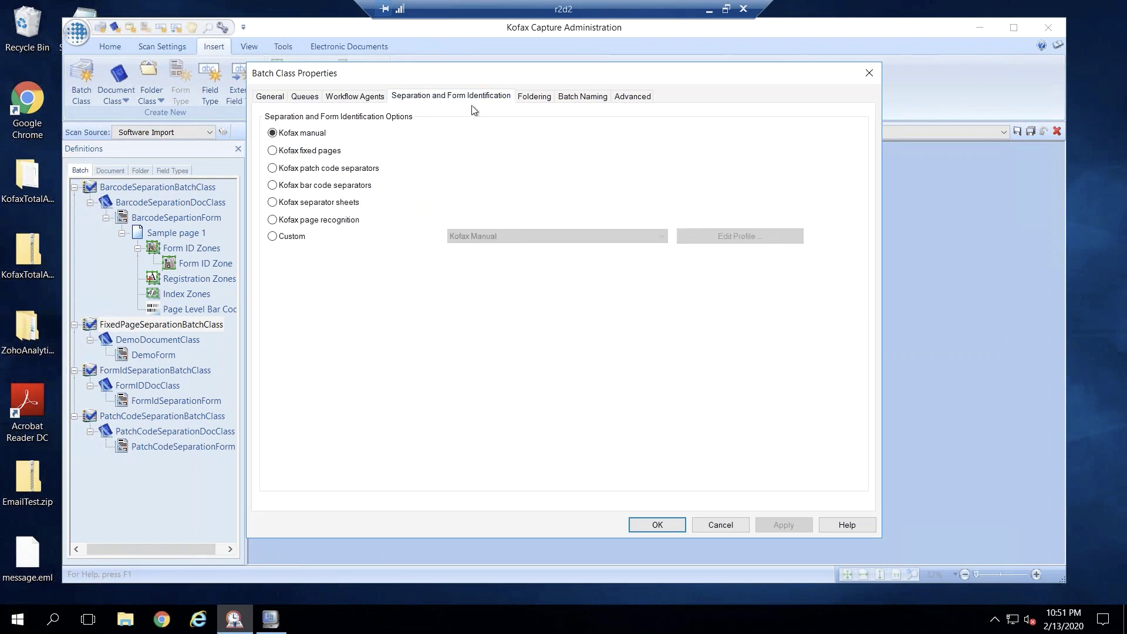
{"action": "left_click", "coordinate": [273, 151]}
{"action": "left_click", "coordinate": [769, 526]}
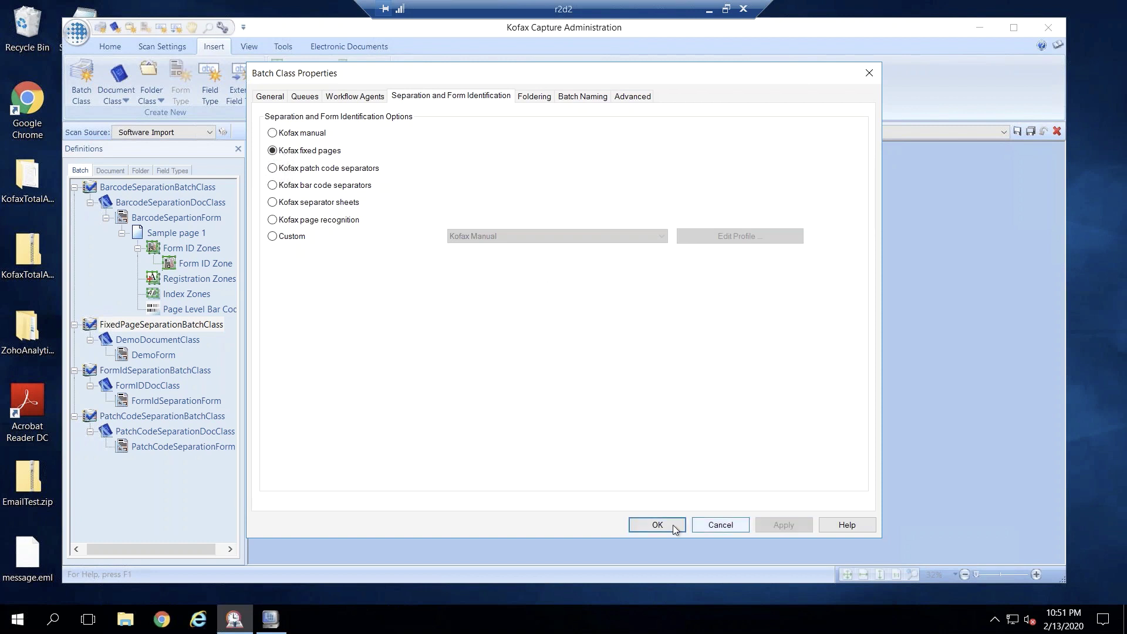
{"action": "left_click", "coordinate": [672, 525]}
- Give DemoForm a fixed number of pages of 2
{"action": "right_click", "coordinate": [155, 359]}
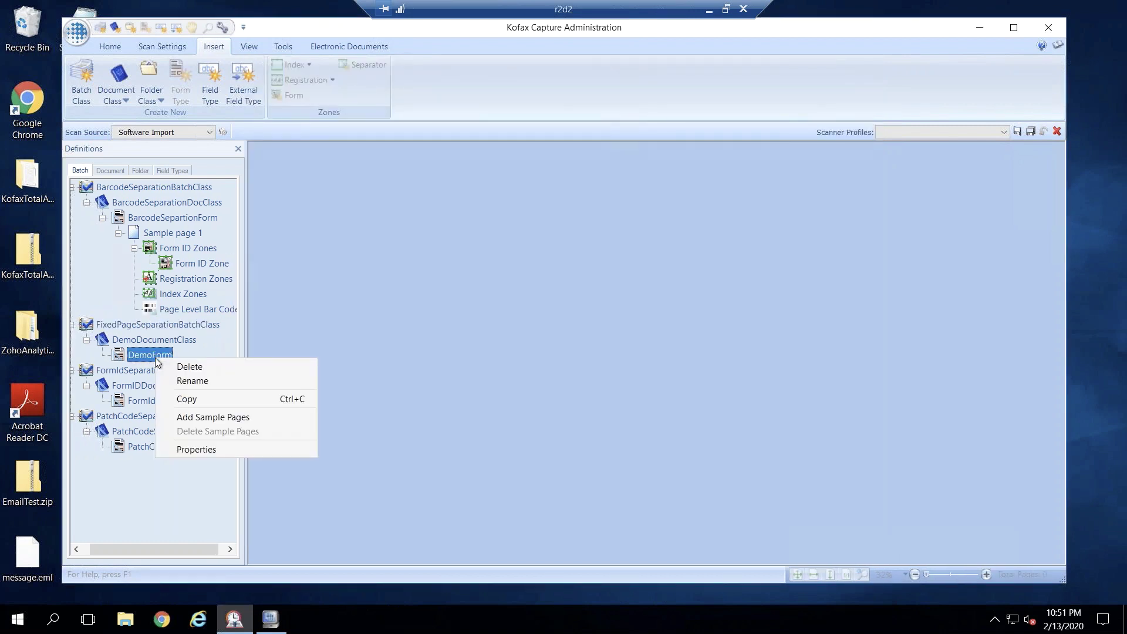
{"action": "left_click", "coordinate": [205, 450]}
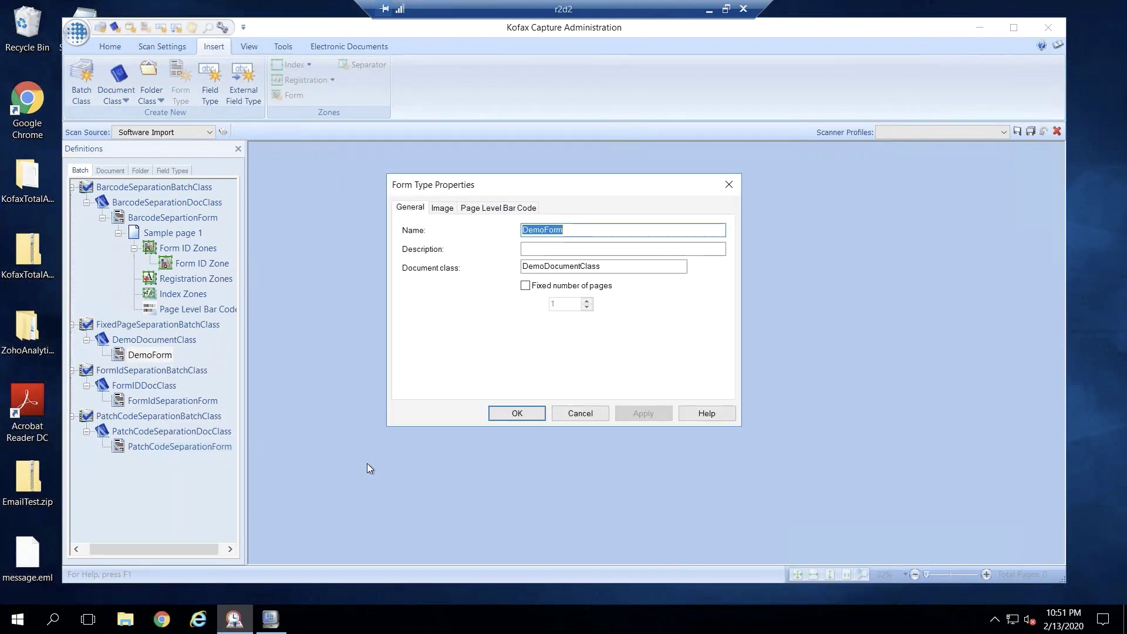
{"action": "left_click", "coordinate": [526, 286]}
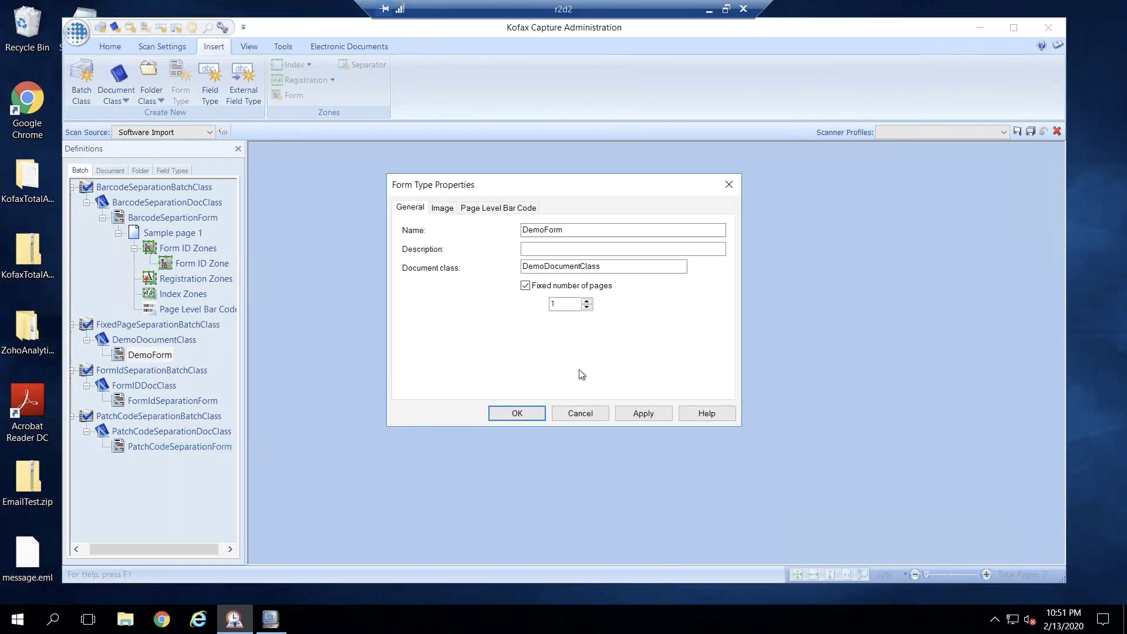
{"action": "left_click_drag", "start_coordinate": [574, 305], "coordinate": [547, 304]}
{"action": "type", "text": "2"}
{"action": "left_click", "coordinate": [646, 414]}
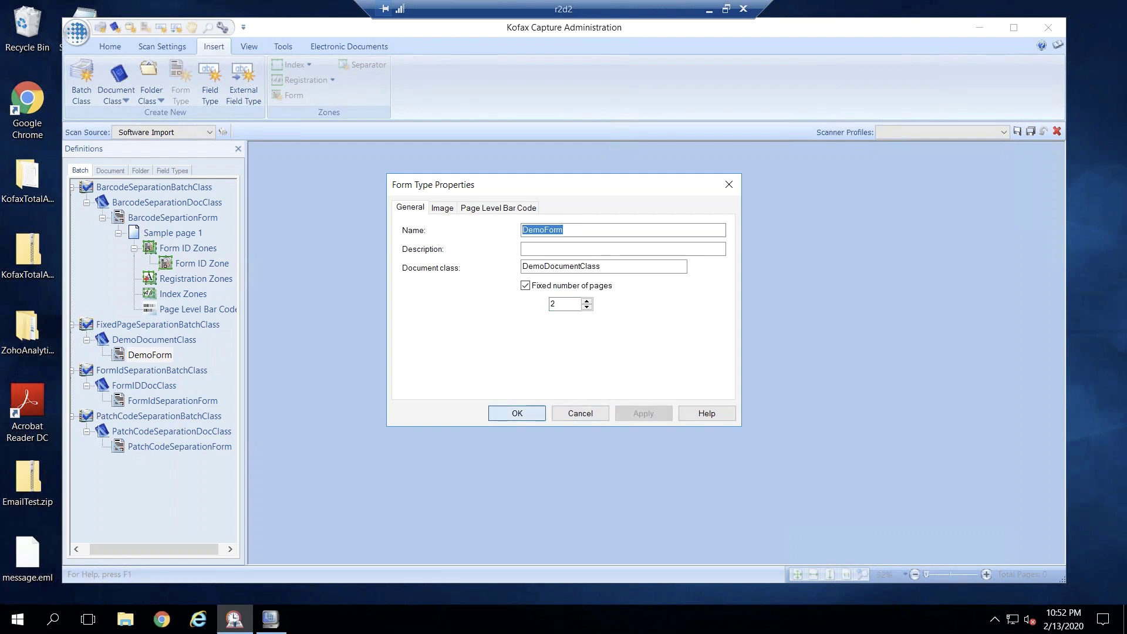
{"action": "left_click", "coordinate": [538, 415]}
- Publish FixedPageSeparationBatchClass and close the publishing window after success
{"action": "right_click", "coordinate": [175, 325]}
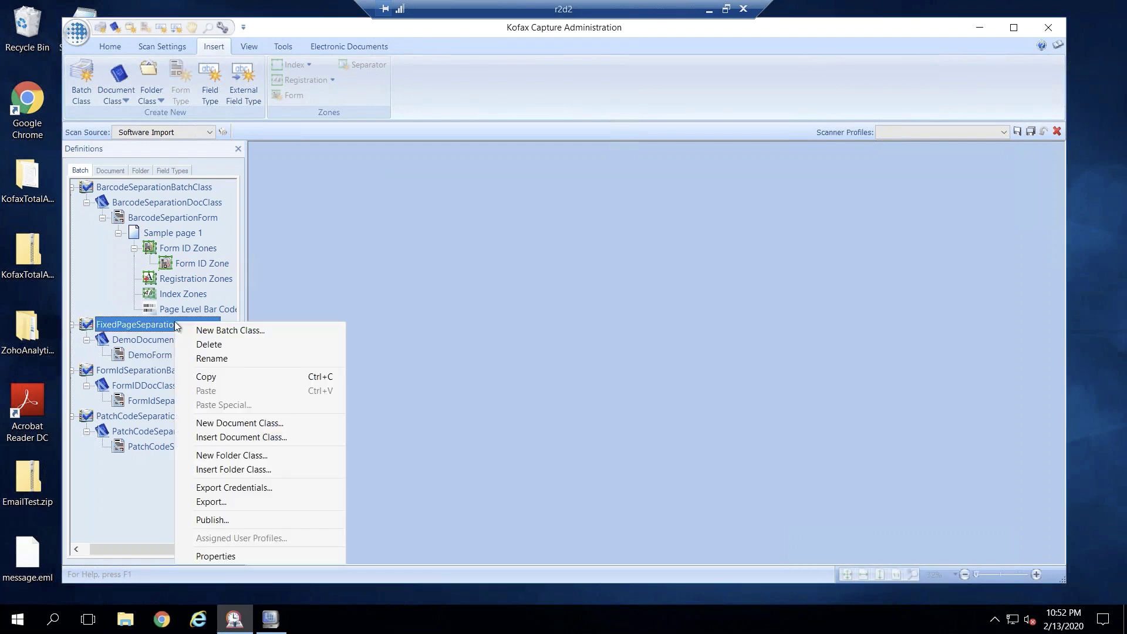
{"action": "left_click", "coordinate": [228, 521]}
{"action": "left_click", "coordinate": [661, 200]}
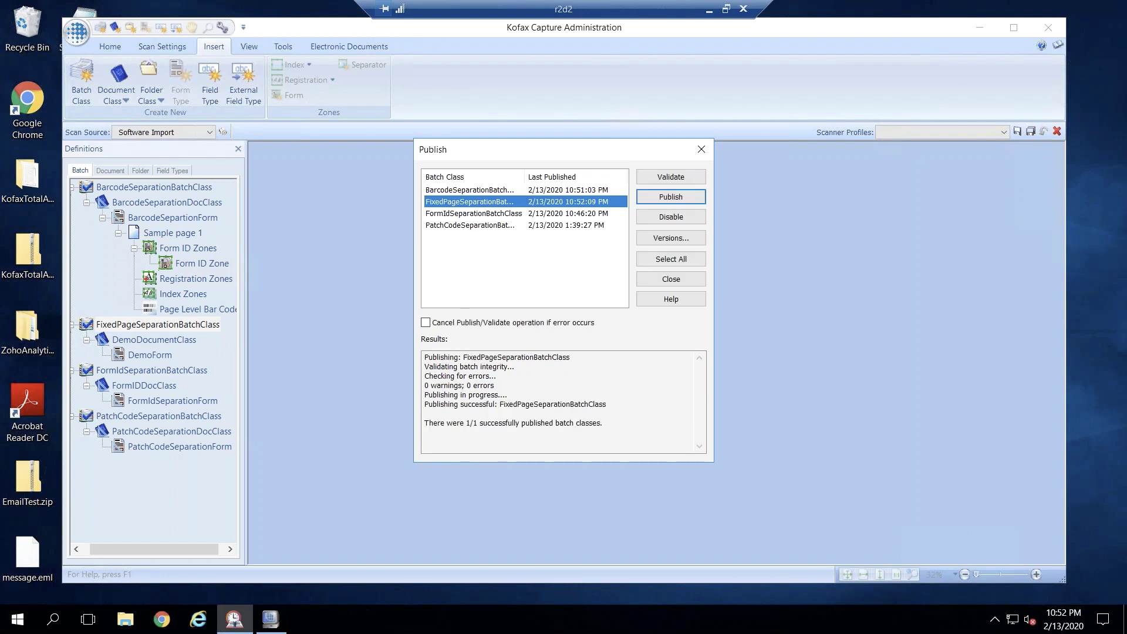
{"action": "left_click", "coordinate": [671, 278]}
- Create and save a new FixedPageSeparationBatchClass batch in Batch Manager
{"action": "left_click", "coordinate": [285, 621]}
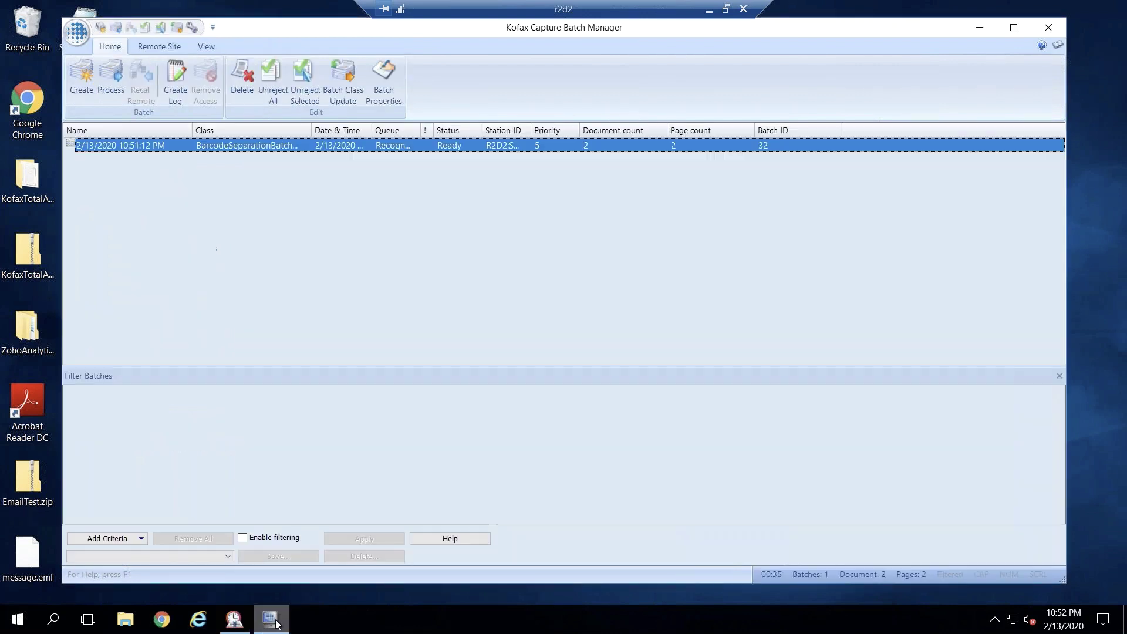
{"action": "left_click", "coordinate": [82, 82]}
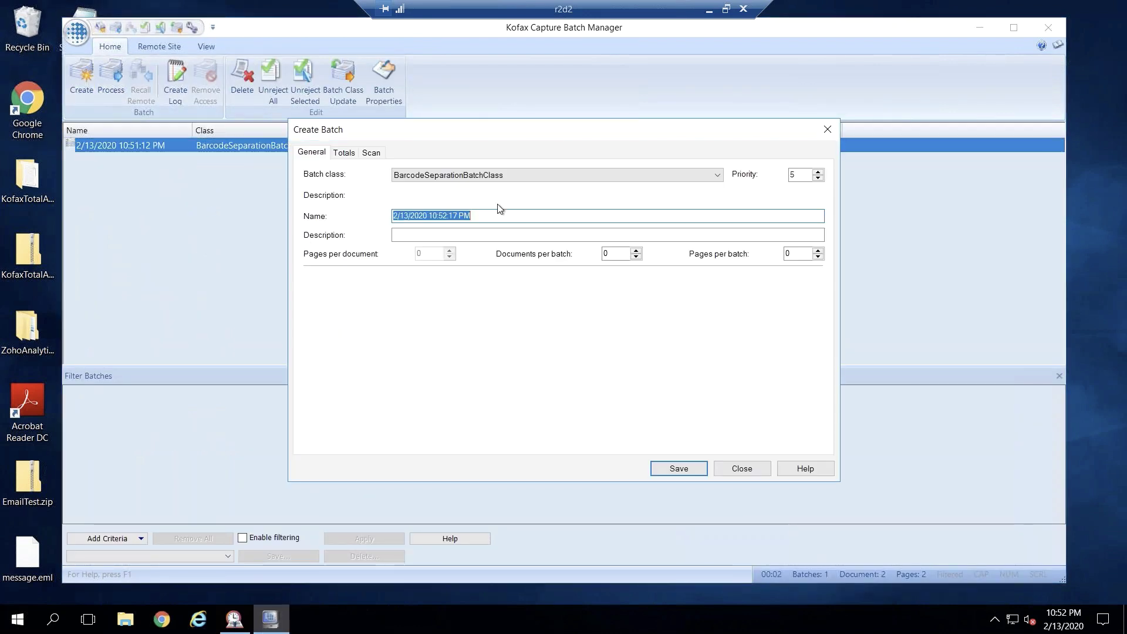
{"action": "left_click", "coordinate": [720, 175]}
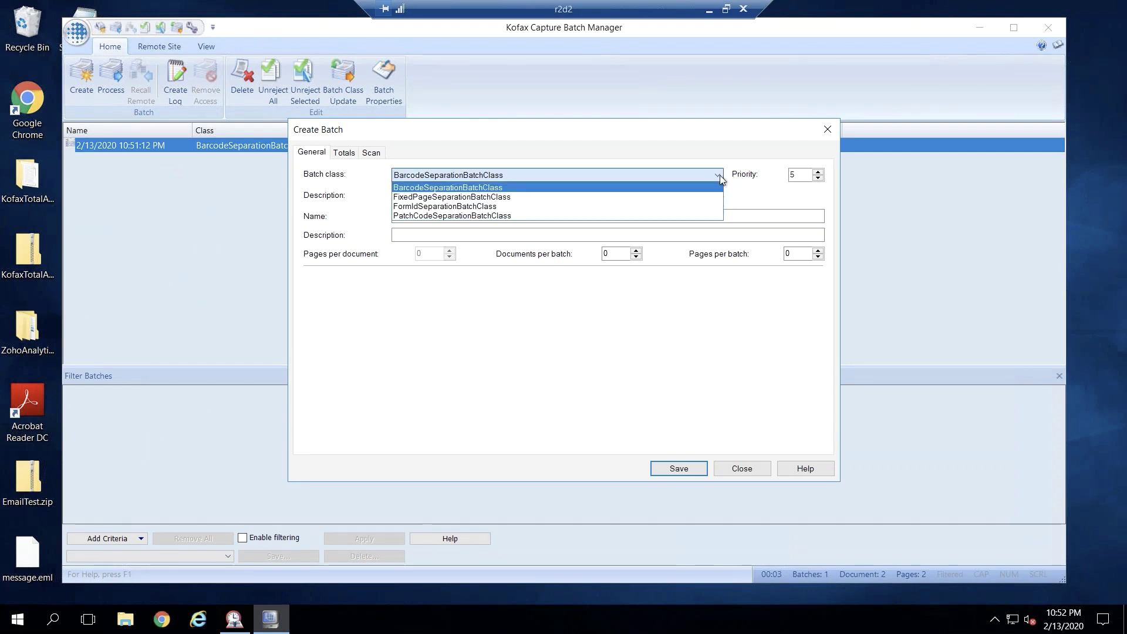
{"action": "left_click", "coordinate": [443, 197]}
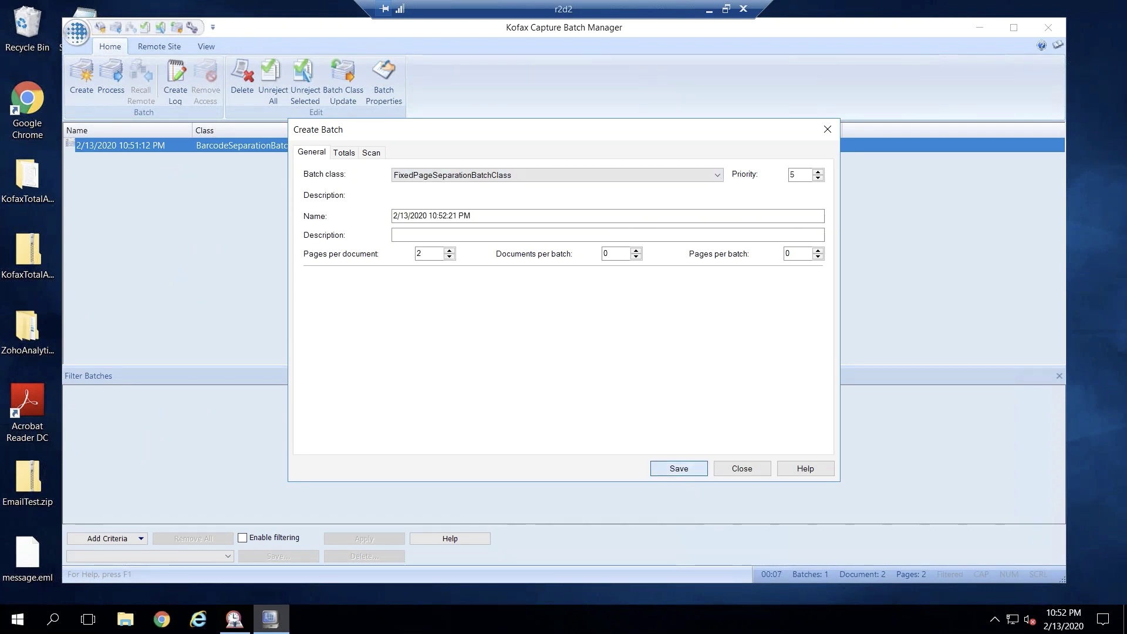
{"action": "left_click", "coordinate": [681, 469]}
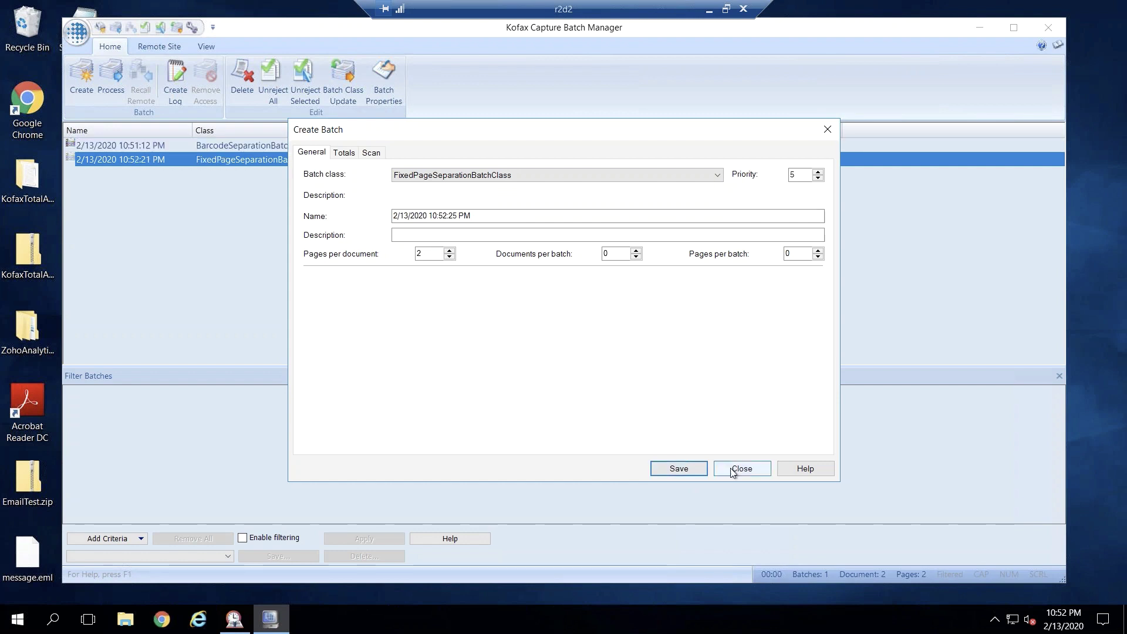
{"action": "left_click", "coordinate": [735, 470]}
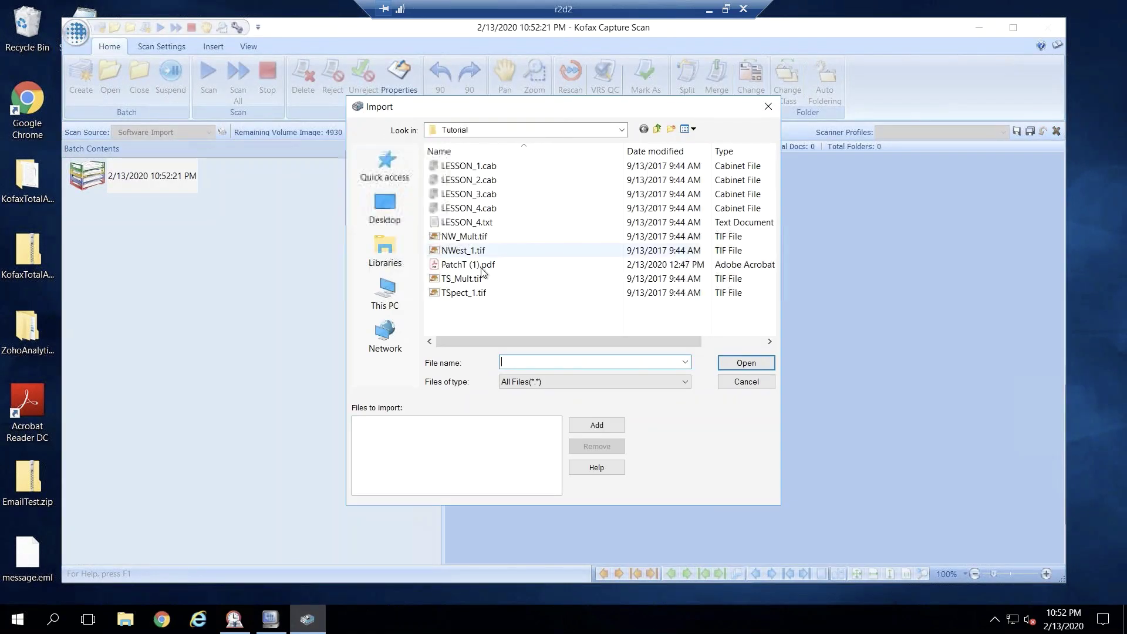
- Import NW_Mult.tif, NWest_1.tif, TS_Mult.tif and TSpect_1.tif into the batch
{"action": "left_click", "coordinate": [476, 237]}
{"action": "left_click", "coordinate": [476, 252], "text": "ctrl"}
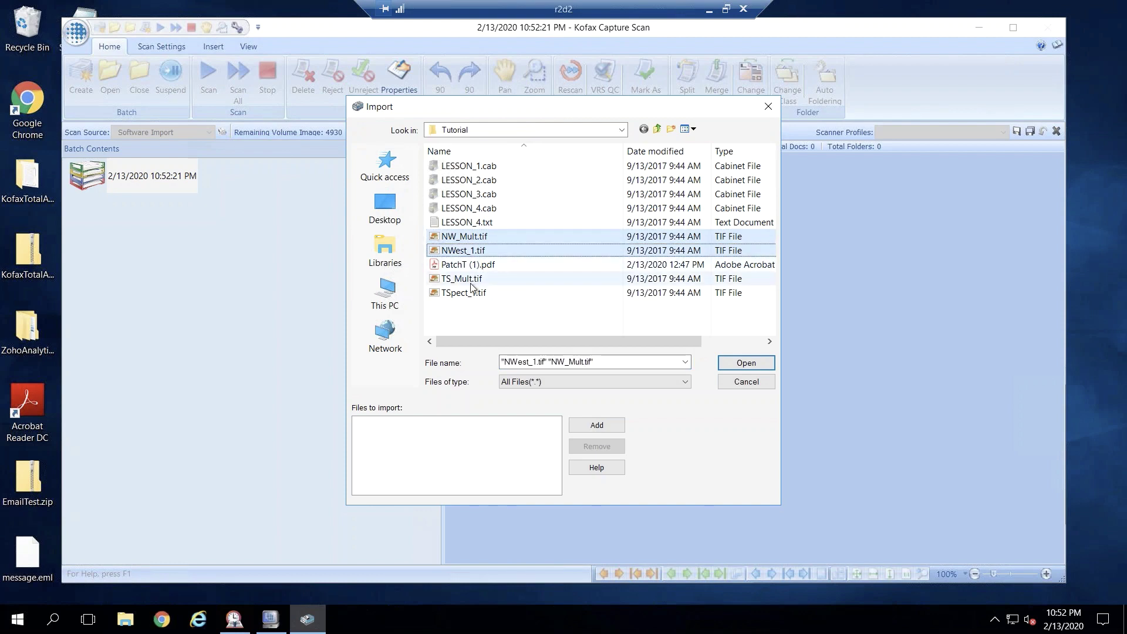
{"action": "left_click", "coordinate": [464, 278], "text": "ctrl"}
{"action": "left_click", "coordinate": [464, 292], "text": "ctrl"}
{"action": "left_click", "coordinate": [726, 366]}
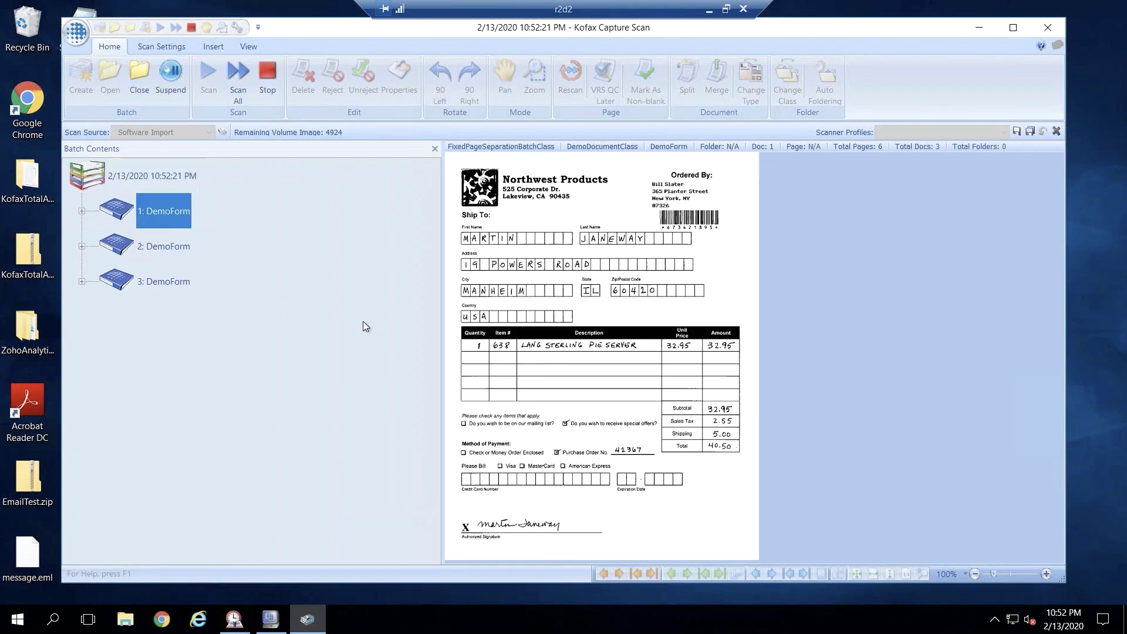
- Expand the three DemoForm documents to check their two pages, then close the batch
{"action": "left_click", "coordinate": [82, 211]}
{"action": "left_click", "coordinate": [82, 317]}
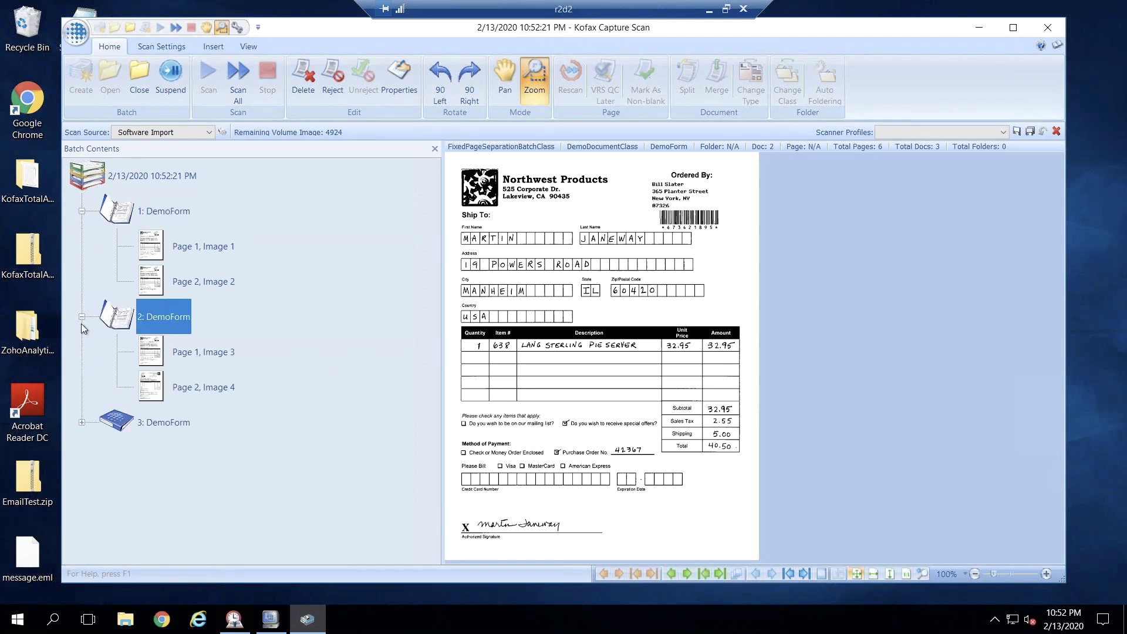
{"action": "left_click", "coordinate": [82, 422]}
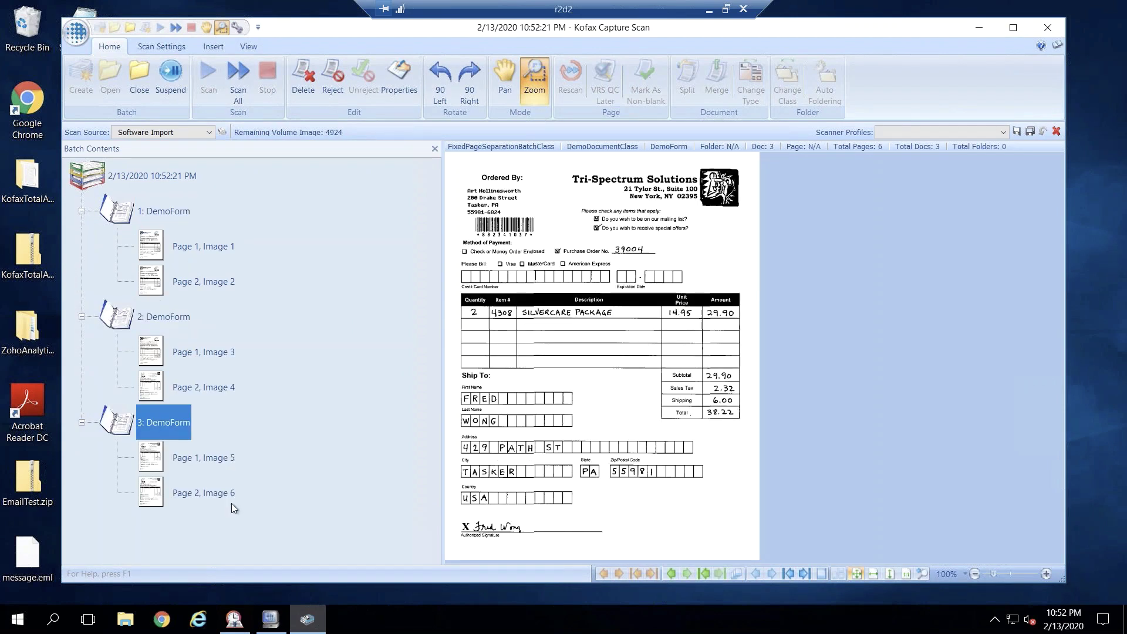
{"action": "left_click", "coordinate": [146, 83]}
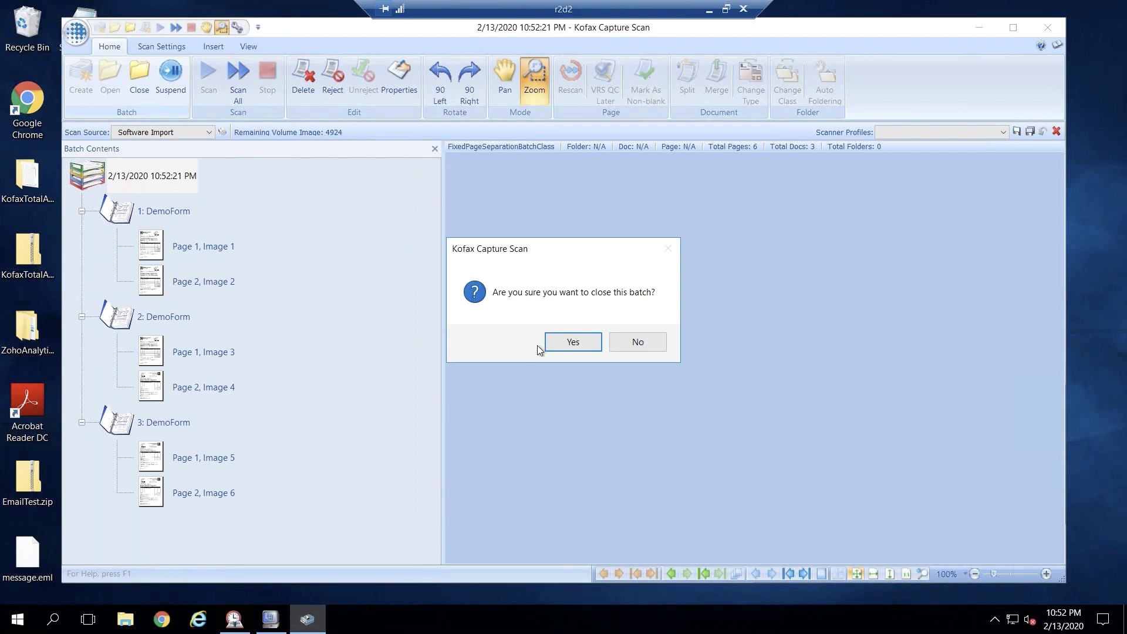
{"action": "left_click", "coordinate": [562, 342]}
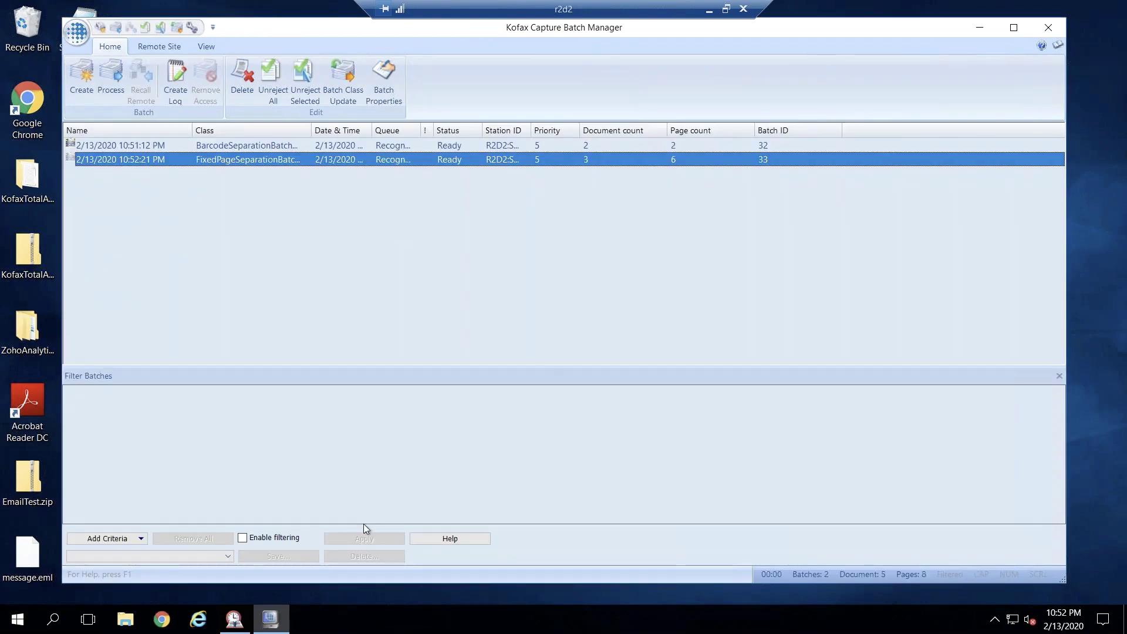
- Set FormIdSeparationBatchClass's separation and form identification to Kofax page recognition
{"action": "left_click", "coordinate": [234, 619]}
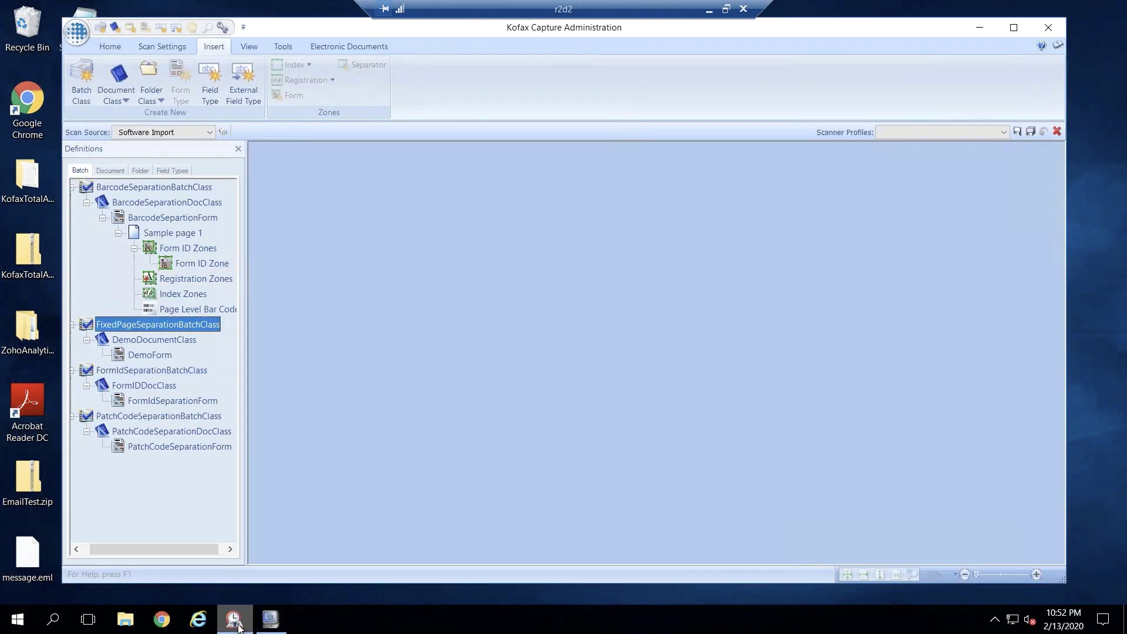
{"action": "right_click", "coordinate": [158, 376]}
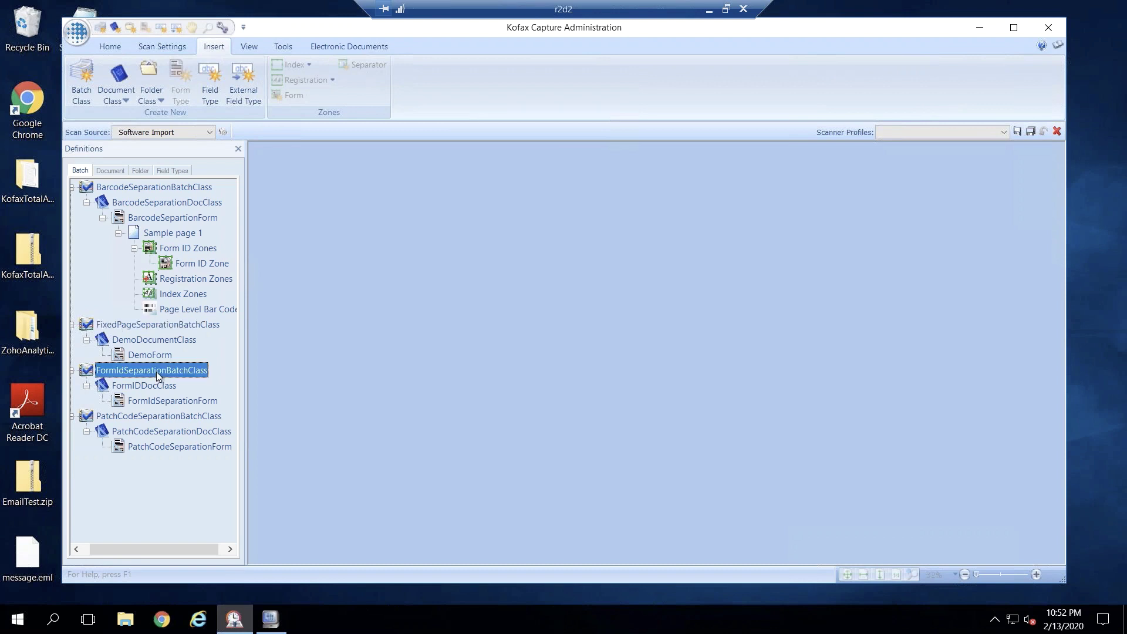
{"action": "left_click", "coordinate": [176, 365]}
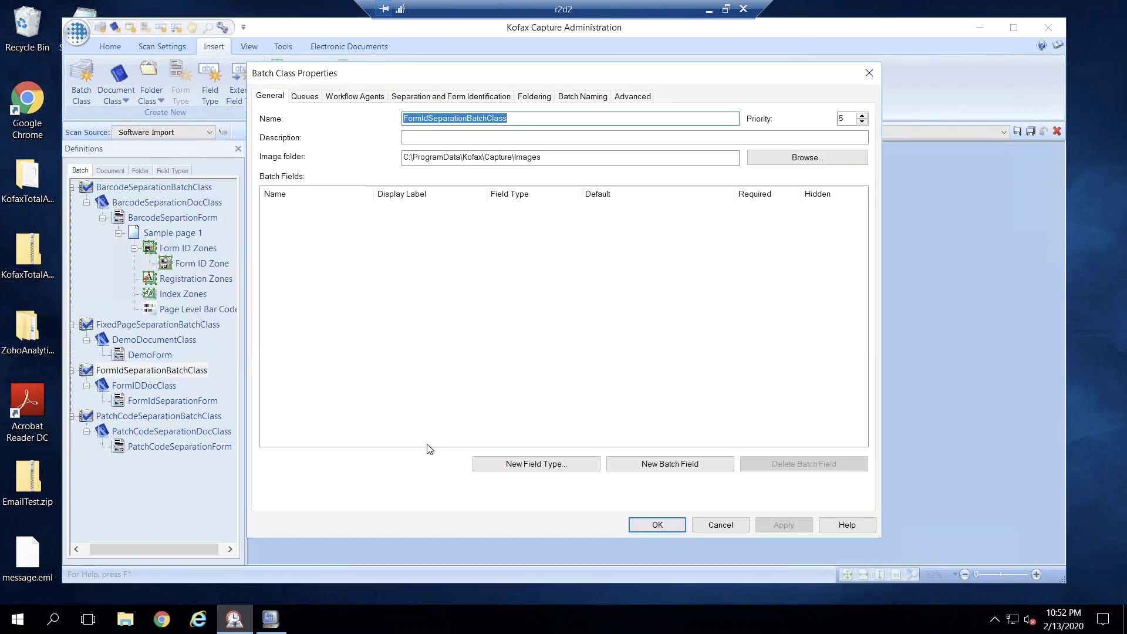
{"action": "left_click", "coordinate": [436, 97]}
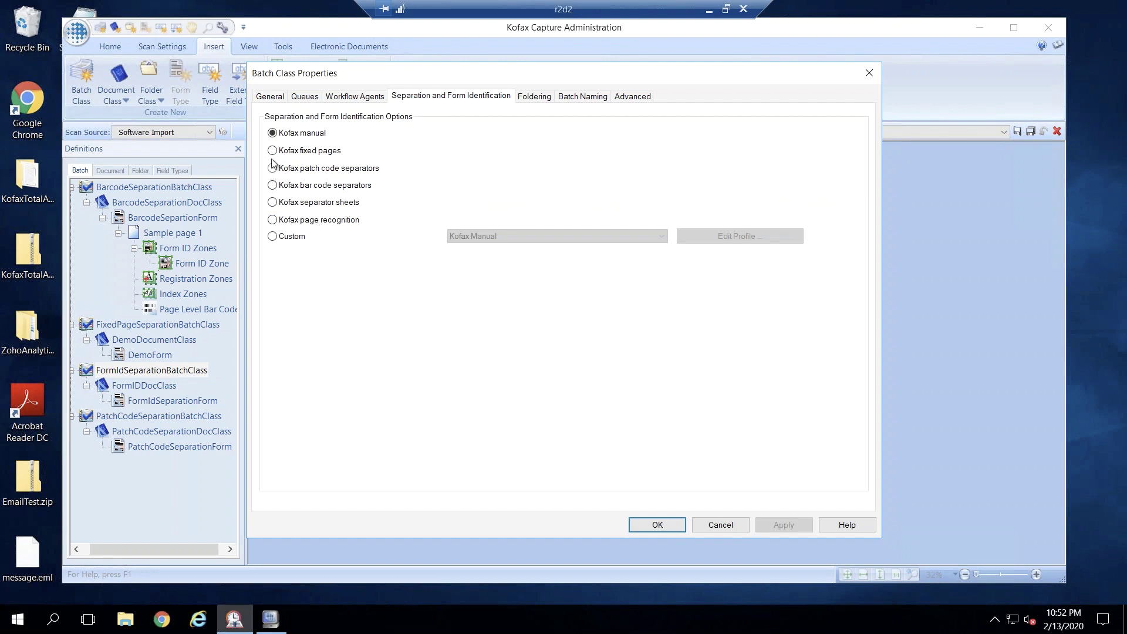
{"action": "left_click", "coordinate": [272, 220]}
{"action": "left_click", "coordinate": [773, 524]}
{"action": "left_click", "coordinate": [643, 524]}
{"action": "right_click", "coordinate": [168, 402]}
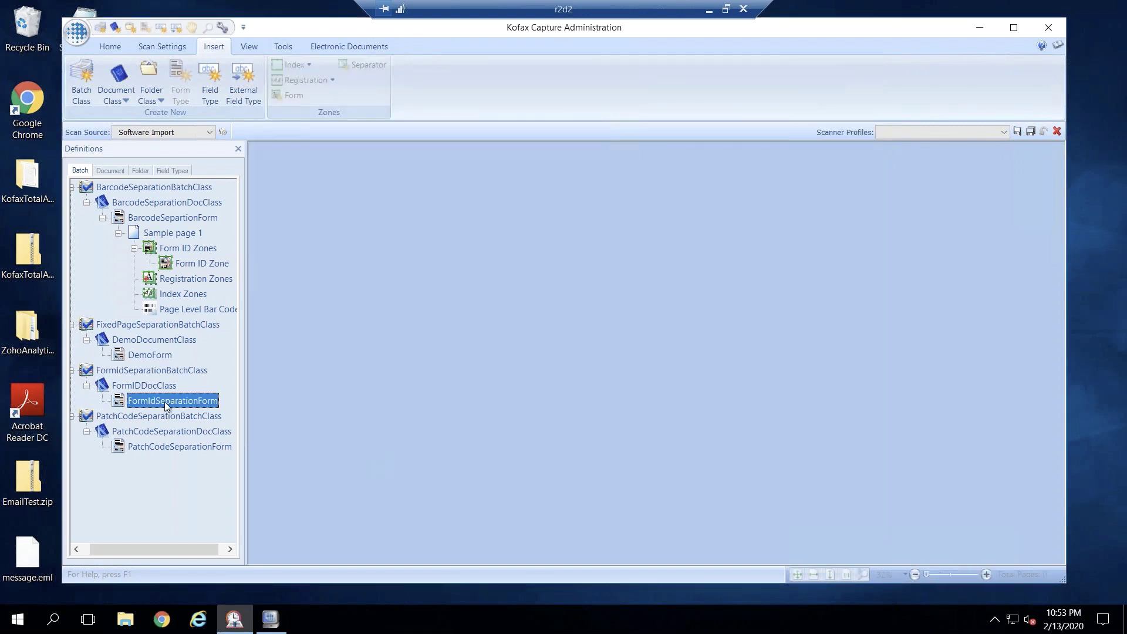
- Add NWest_1.tif as FormIdSeparationForm's sample page
{"action": "left_click", "coordinate": [208, 462]}
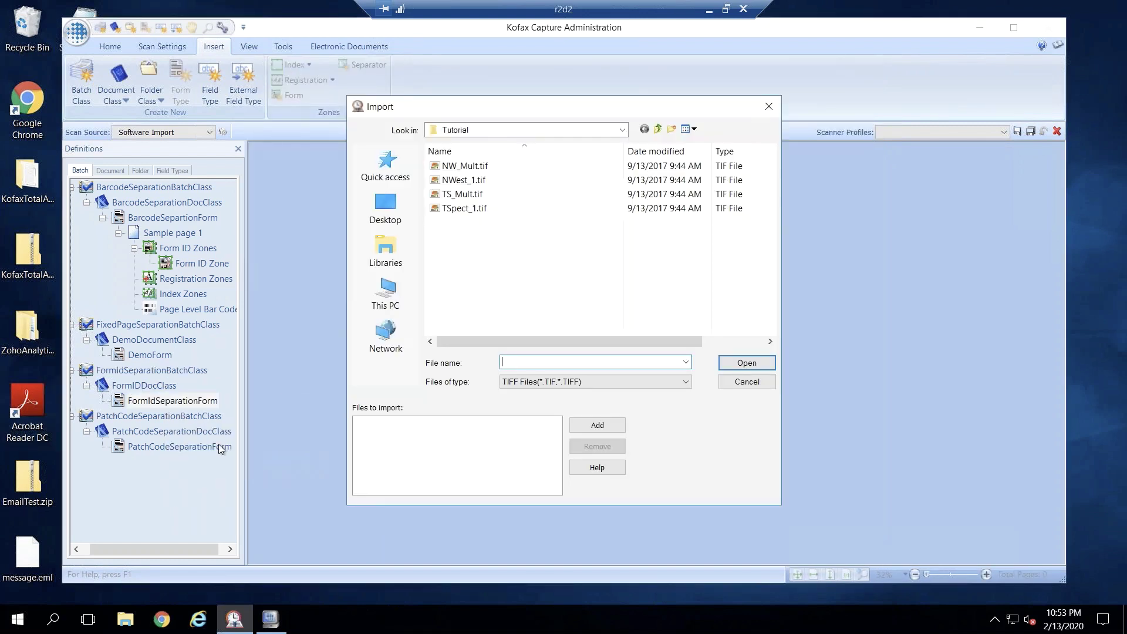
{"action": "left_click", "coordinate": [469, 183]}
{"action": "left_click", "coordinate": [743, 364]}
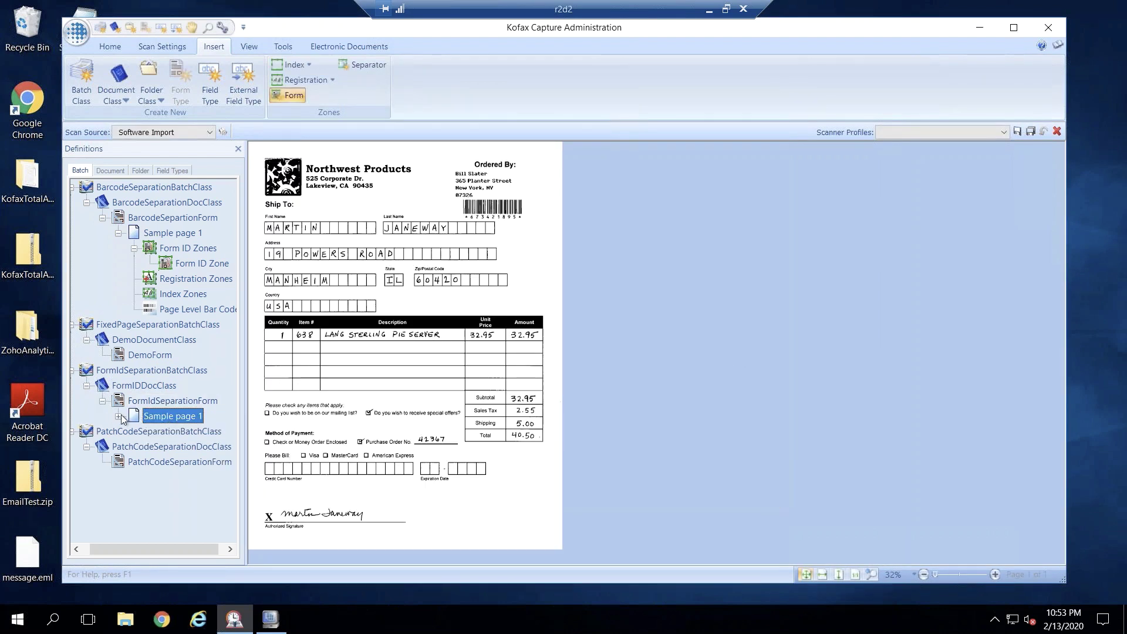
- Create a tested form ID zone matching 'Northwest Products' with Kofax High Performance OCR Zonal
{"action": "left_click_drag", "start_coordinate": [305, 165], "coordinate": [415, 175]}
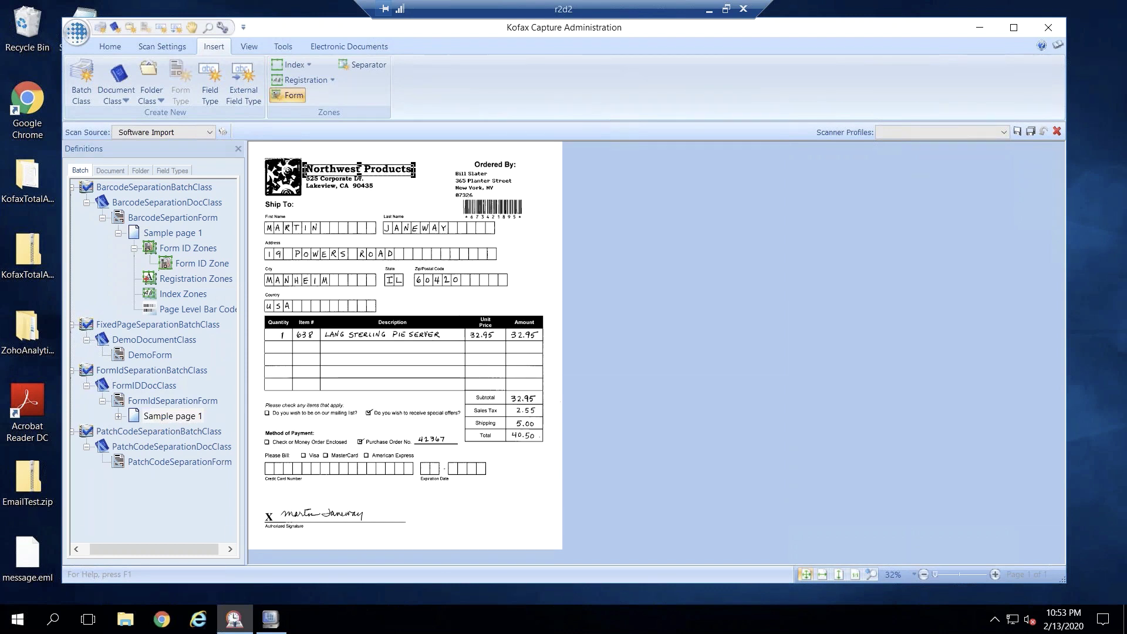
{"action": "left_click", "coordinate": [605, 266]}
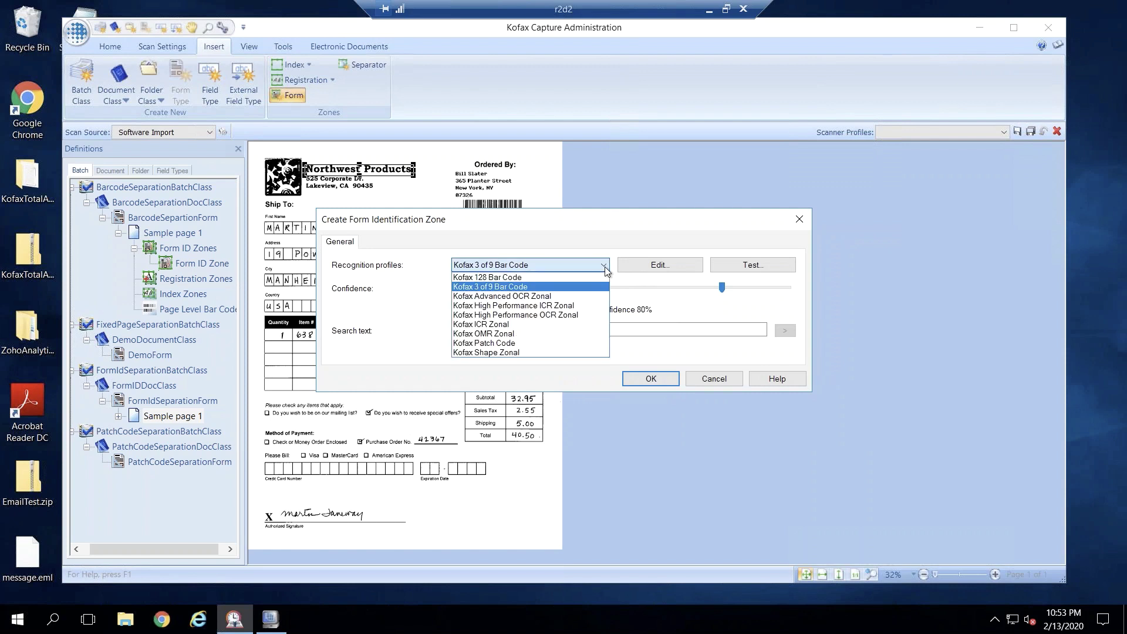
{"action": "left_click", "coordinate": [517, 317]}
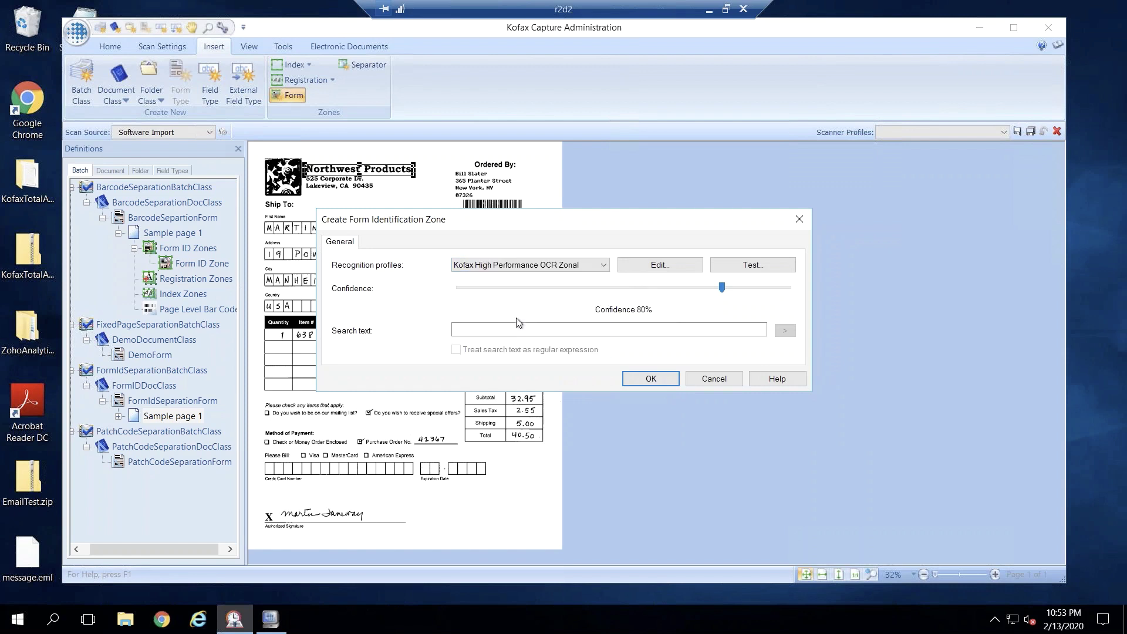
{"action": "left_click", "coordinate": [532, 330]}
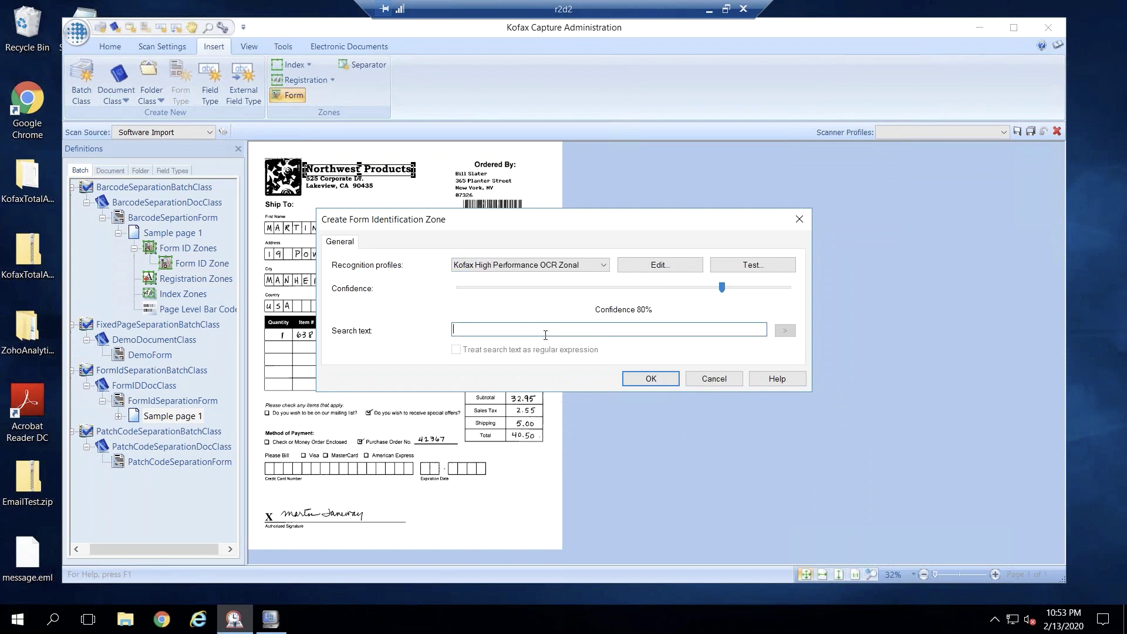
{"action": "type", "text": "No"}
{"action": "left_click", "coordinate": [766, 274]}
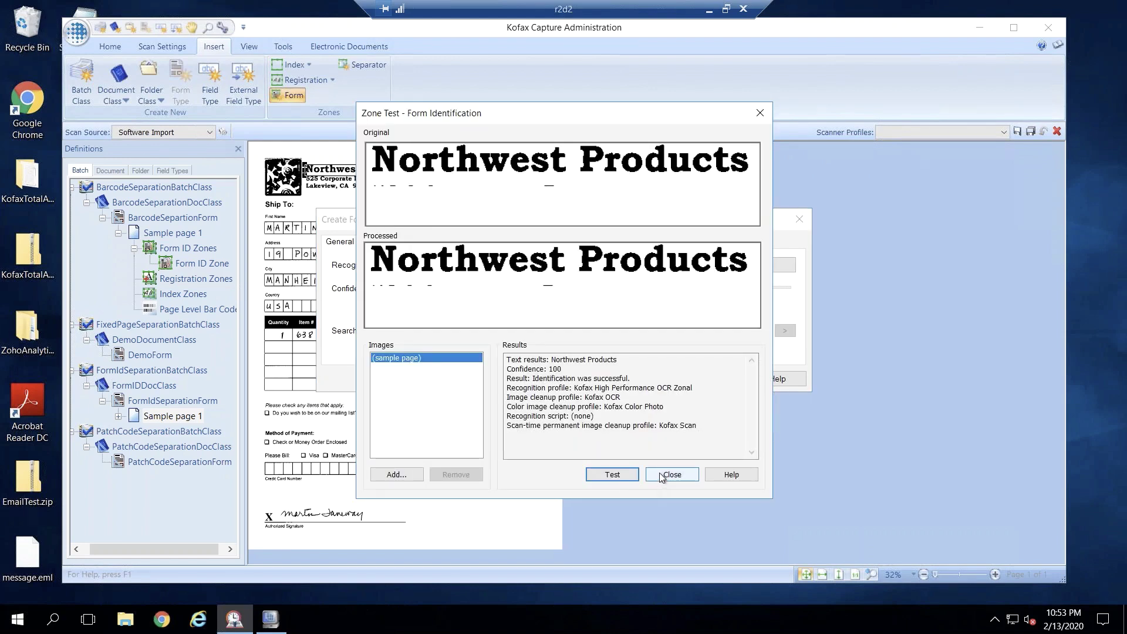
{"action": "left_click", "coordinate": [660, 473]}
{"action": "left_click", "coordinate": [650, 380]}
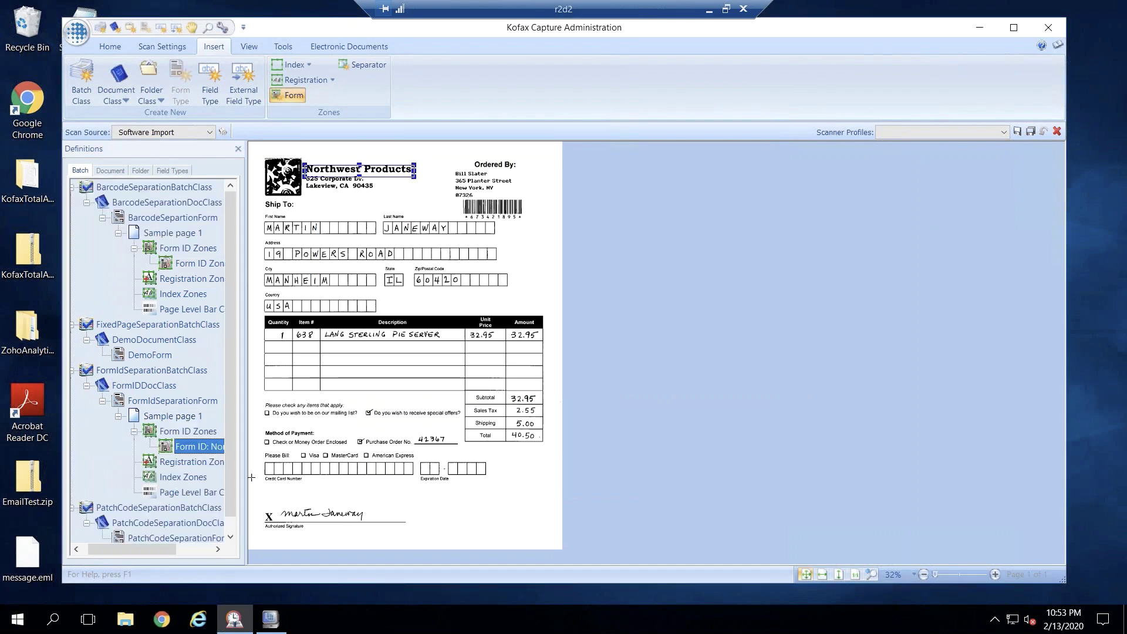
- Publish FormIdSeparationBatchClass with 1 warning and 0 errors, then go to Batch Manager
{"action": "right_click", "coordinate": [164, 372]}
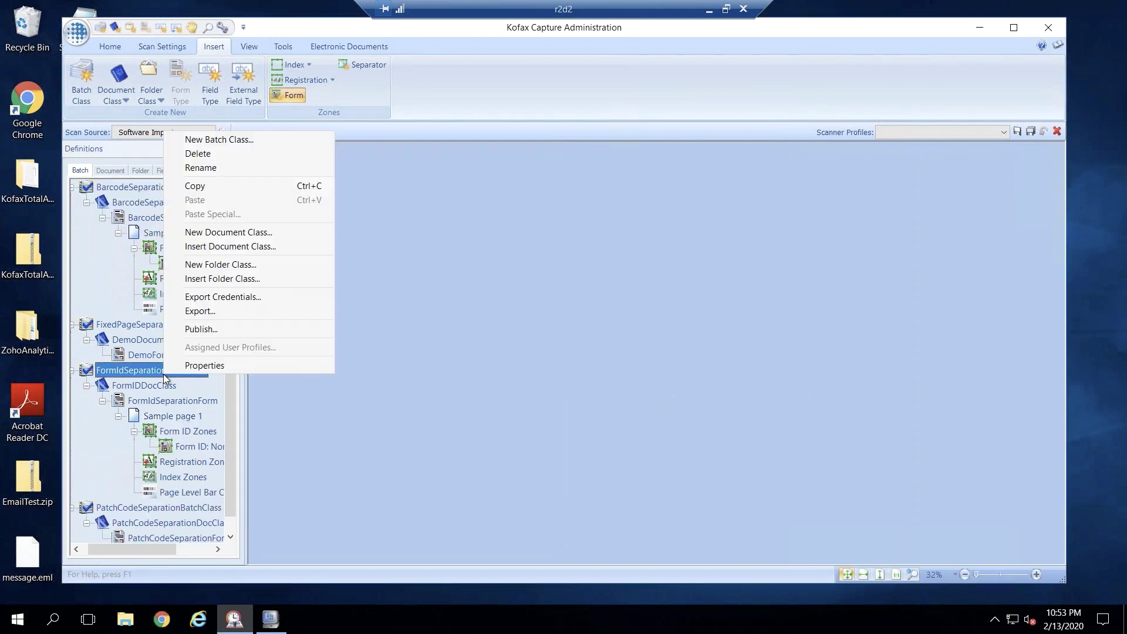
{"action": "left_click", "coordinate": [203, 329]}
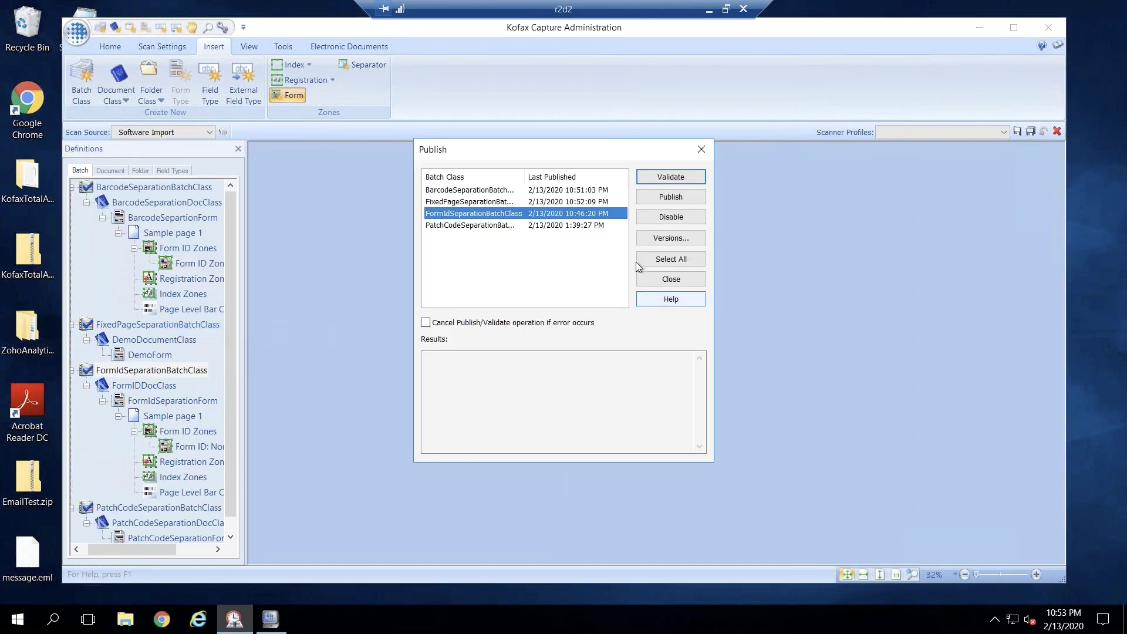
{"action": "left_click", "coordinate": [658, 199]}
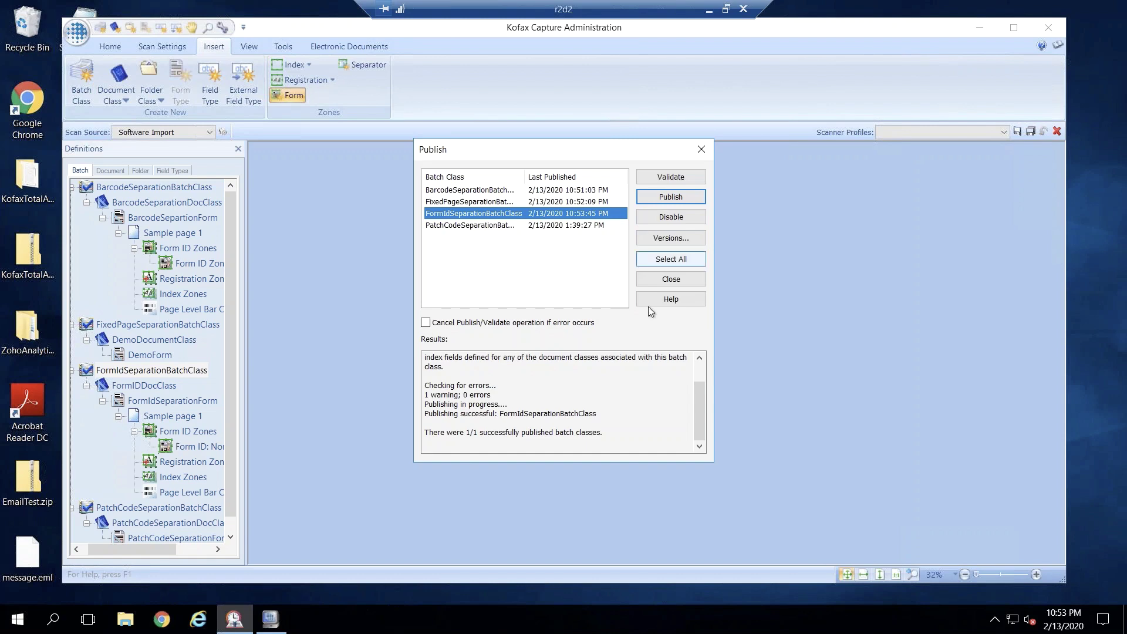
{"action": "key", "text": "Escape"}
{"action": "left_click", "coordinate": [270, 619]}
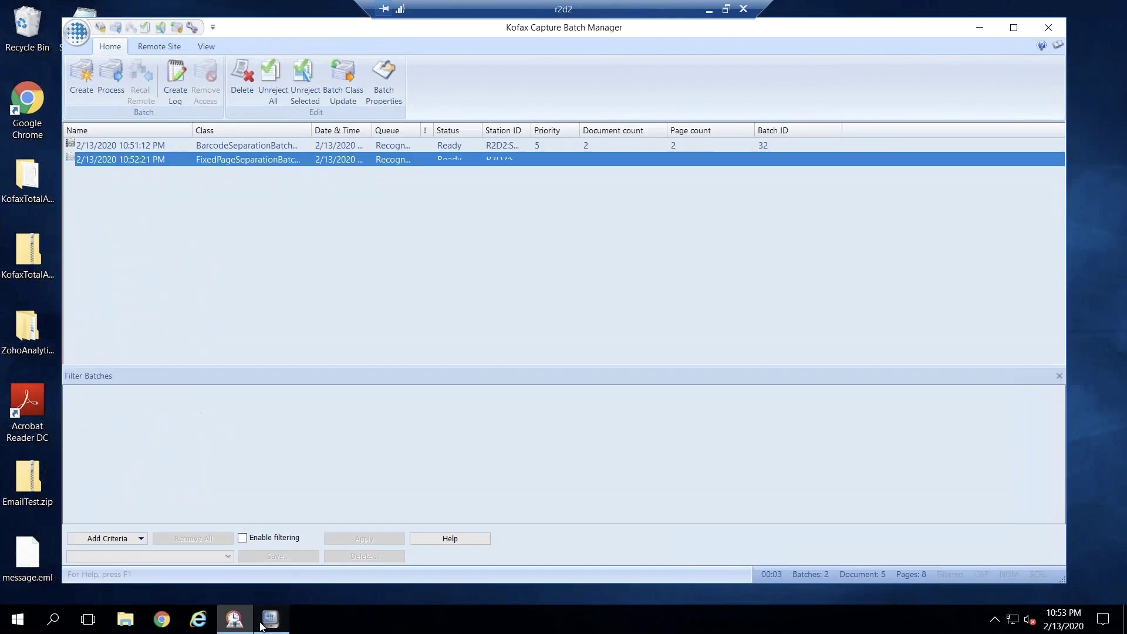
- Create batch 34 of FormIdSeparationBatchClass, named 2/13/2020 10:53:55 PM
{"action": "left_click", "coordinate": [82, 76]}
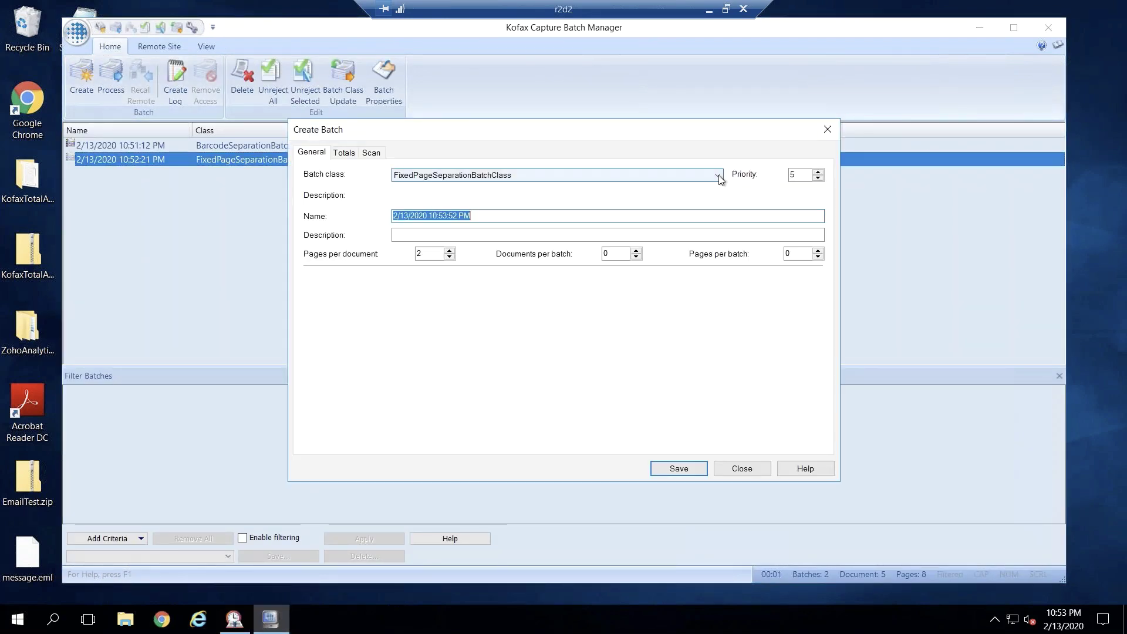
{"action": "left_click", "coordinate": [718, 176]}
{"action": "left_click", "coordinate": [437, 207]}
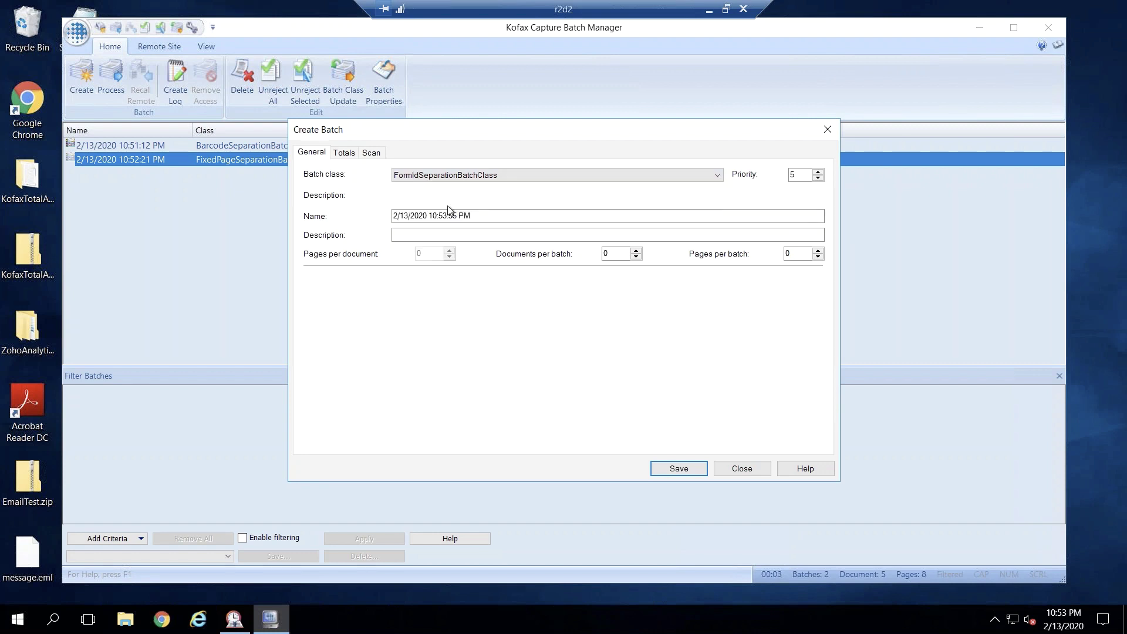
{"action": "left_click", "coordinate": [679, 470]}
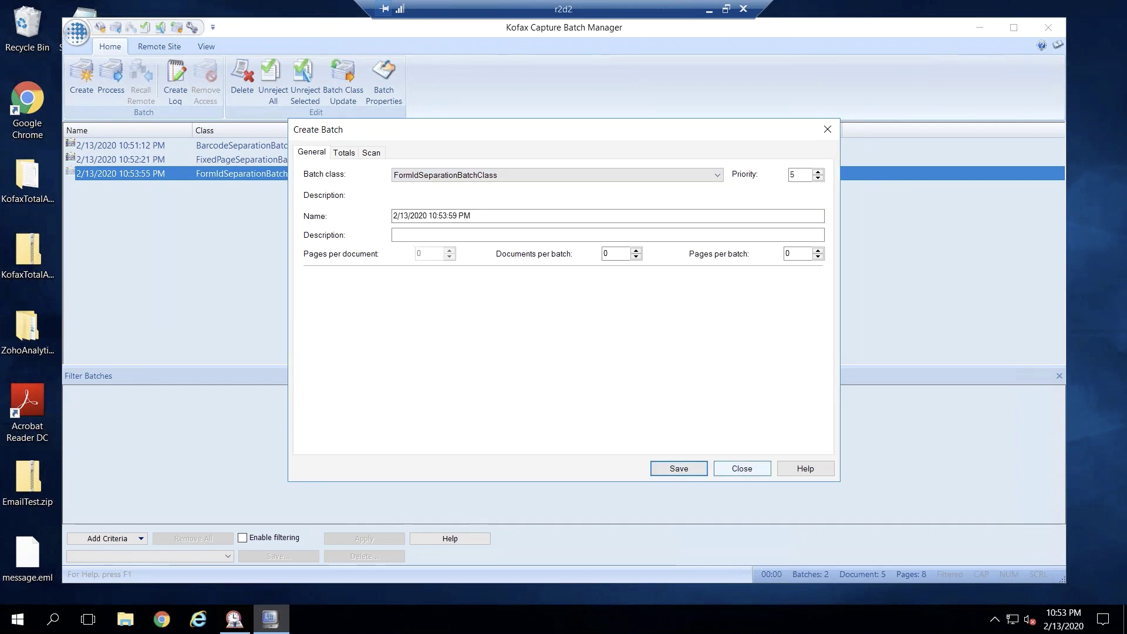
{"action": "left_click", "coordinate": [742, 469]}
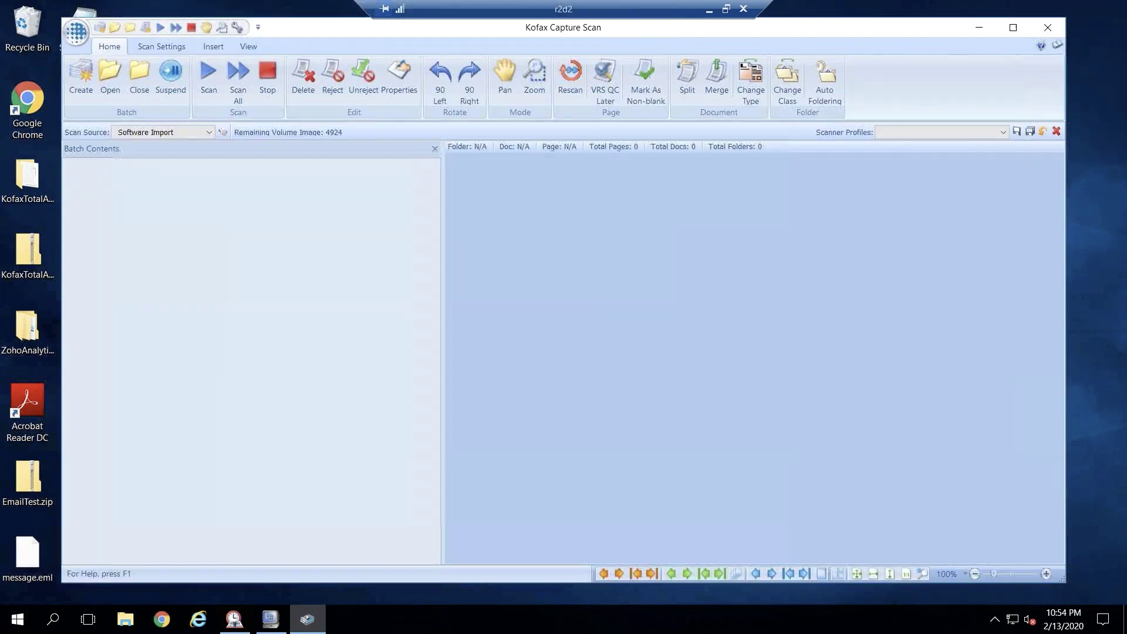
- Import NWest_1.tif and NW_Mult.tif from Tutorial as three images, then close batch 34
{"action": "left_click", "coordinate": [238, 79]}
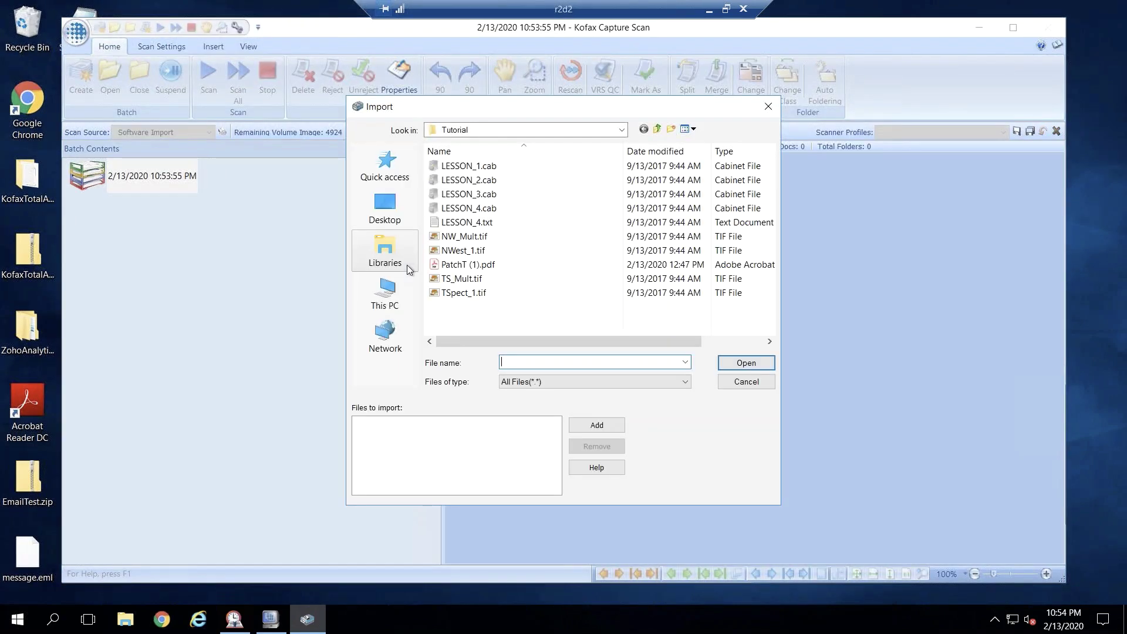
{"action": "left_click", "coordinate": [464, 250]}
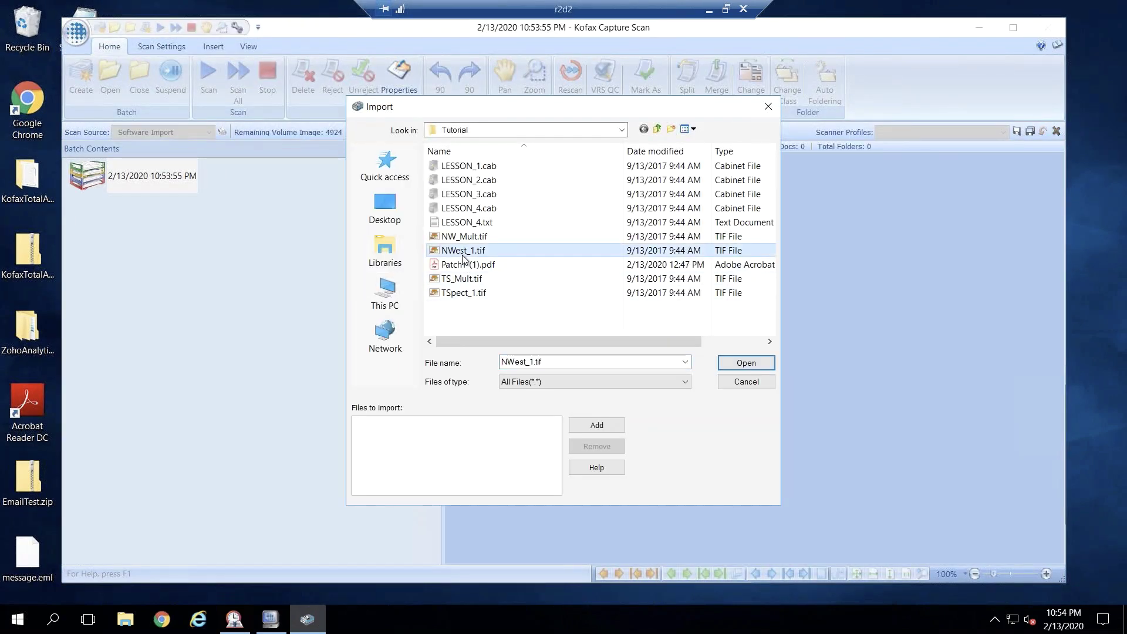
{"action": "left_click", "coordinate": [464, 236], "text": "ctrl"}
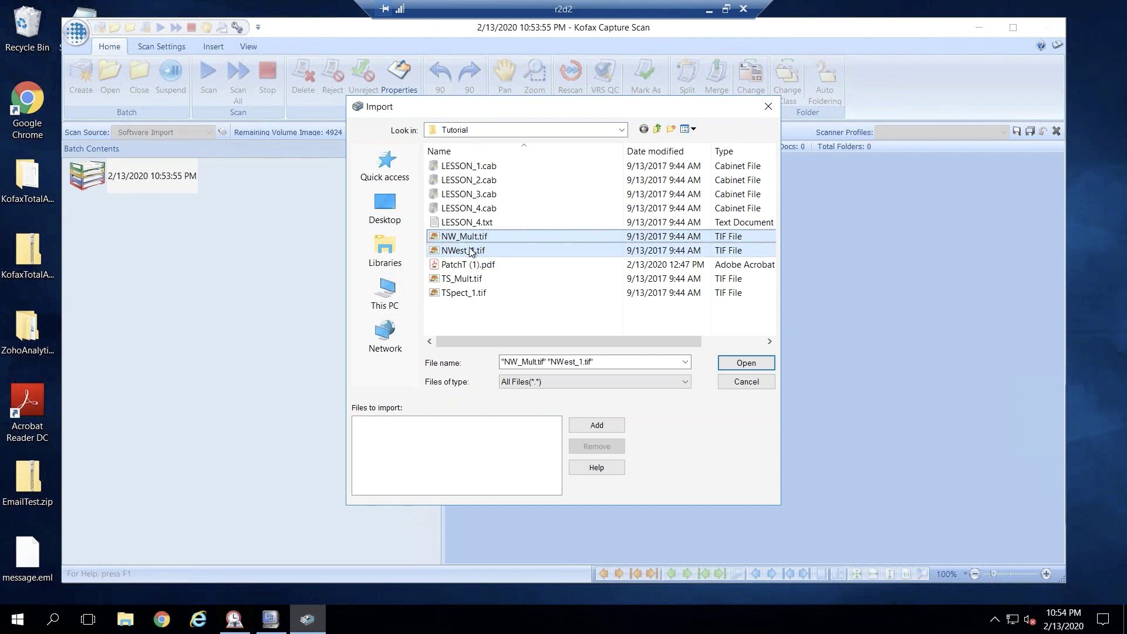
{"action": "left_click", "coordinate": [737, 365]}
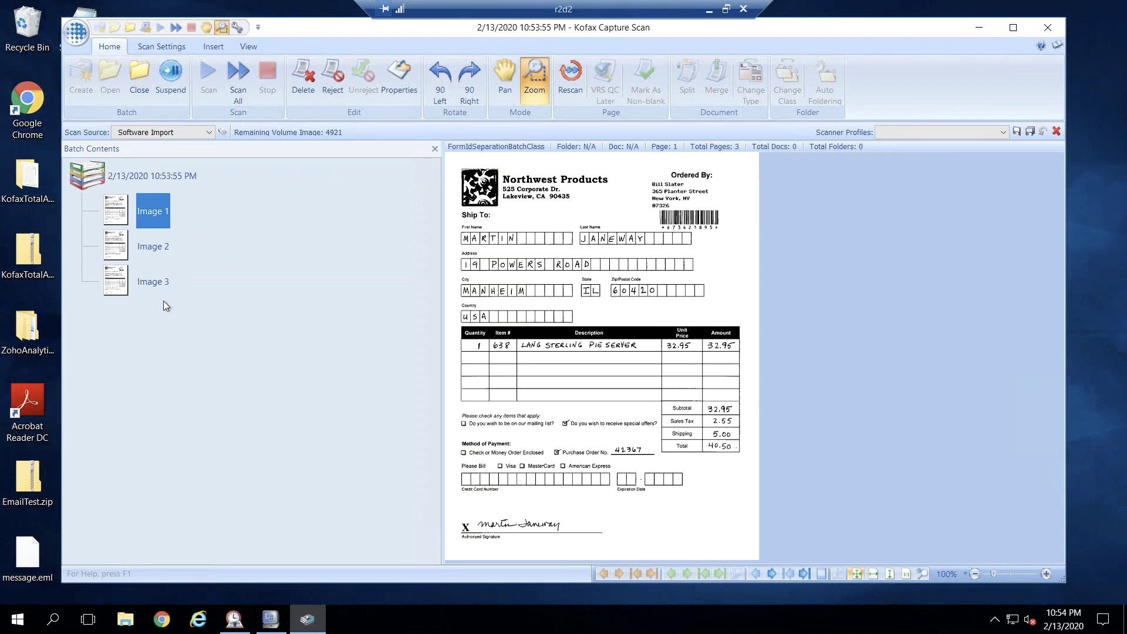
{"action": "left_click", "coordinate": [137, 79]}
{"action": "left_click", "coordinate": [550, 349]}
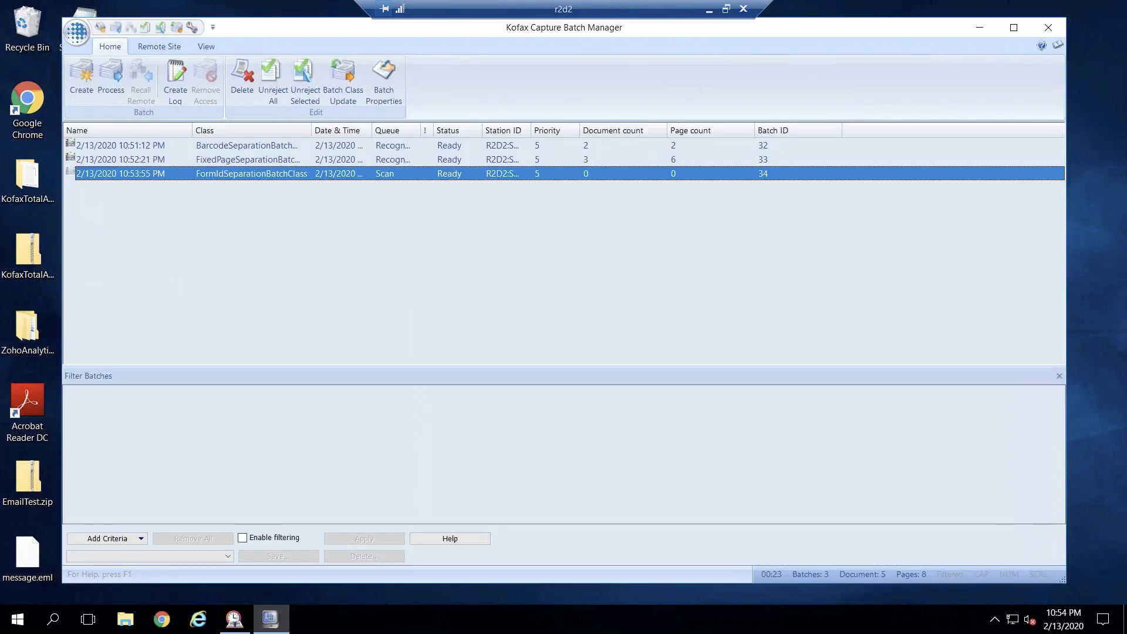
- Process batch 34 into Validation, keep it open, and expand its three documents
{"action": "left_click", "coordinate": [115, 85]}
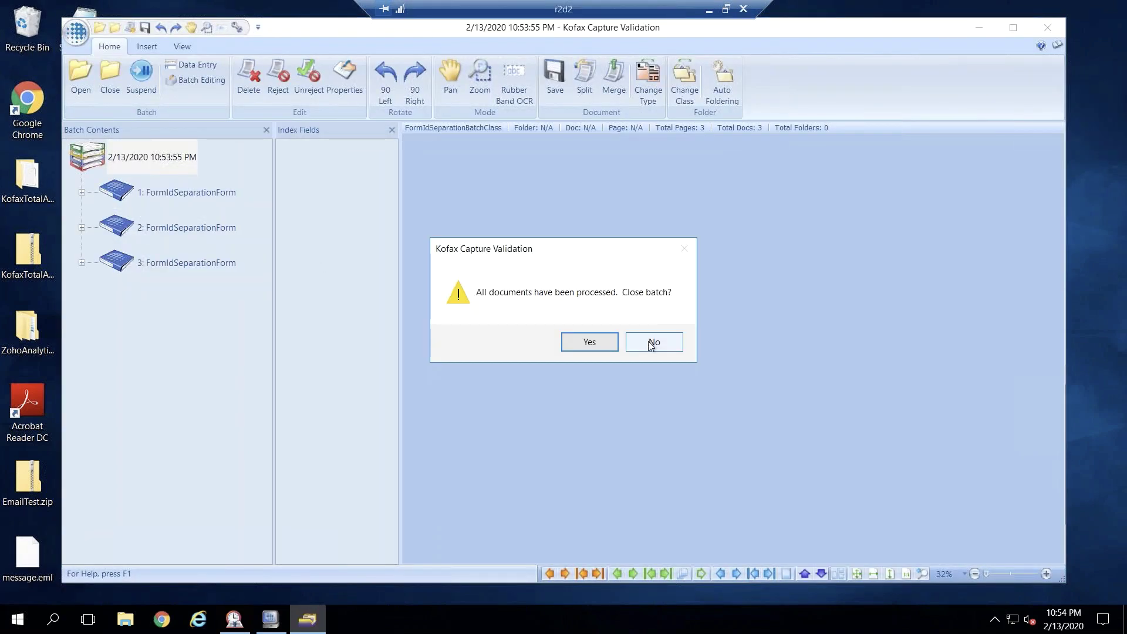
{"action": "left_click", "coordinate": [651, 344]}
{"action": "left_click", "coordinate": [82, 193]}
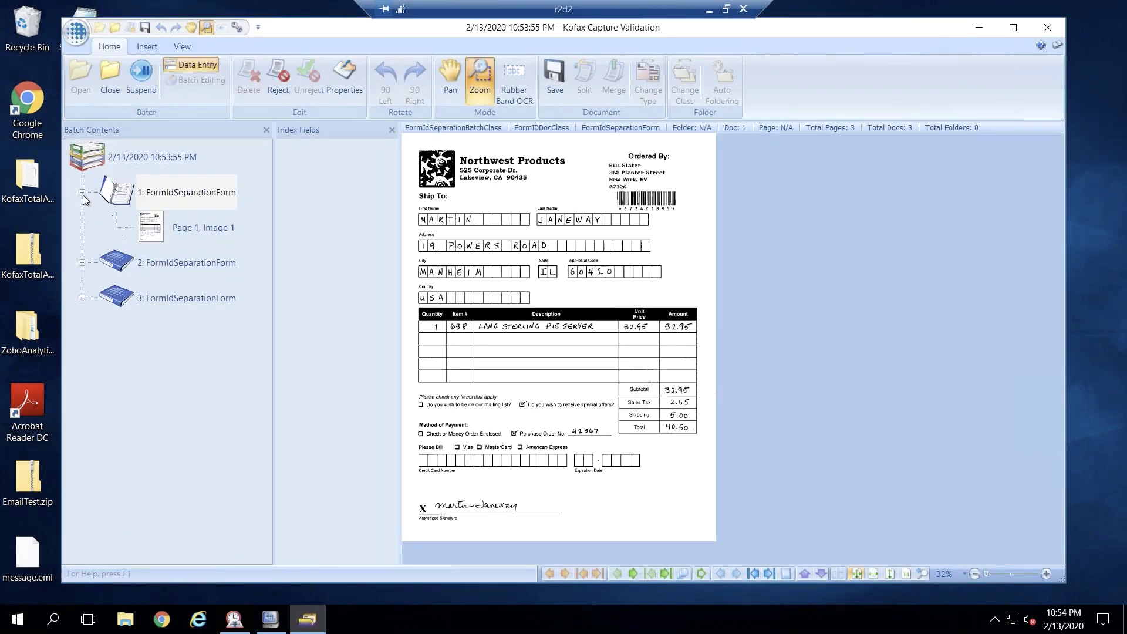
{"action": "left_click", "coordinate": [82, 263]}
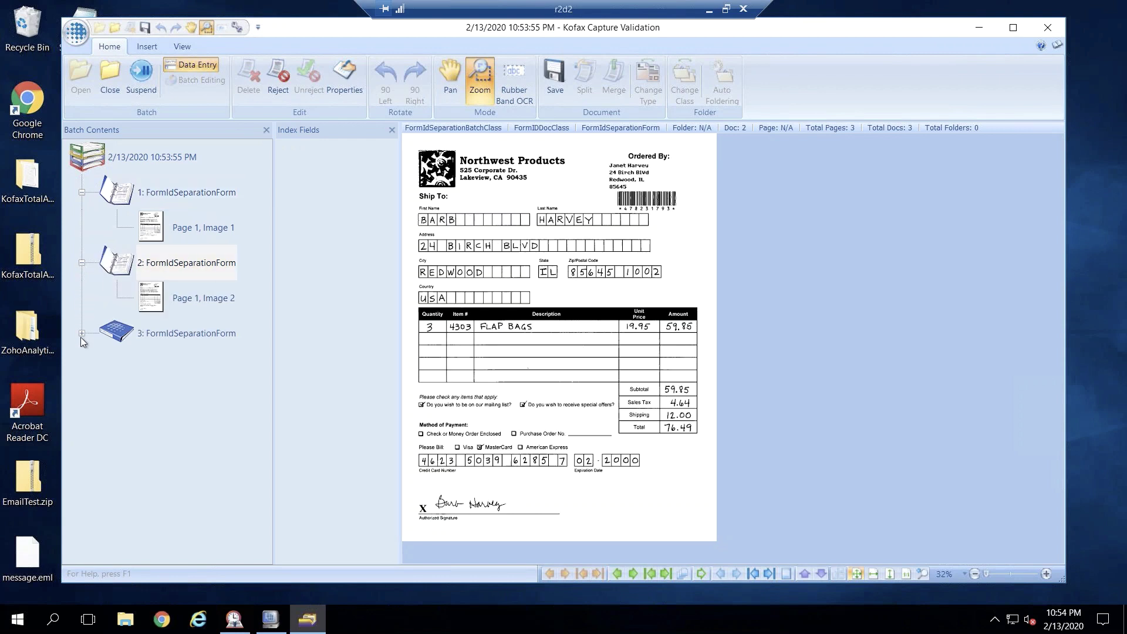
{"action": "left_click", "coordinate": [82, 333]}
- View each FormIdSeparationForm document's page, then close the completed batch
{"action": "left_click", "coordinate": [181, 224]}
{"action": "left_click", "coordinate": [184, 298]}
{"action": "left_click", "coordinate": [194, 368]}
{"action": "left_click", "coordinate": [207, 300]}
{"action": "left_click", "coordinate": [194, 368]}
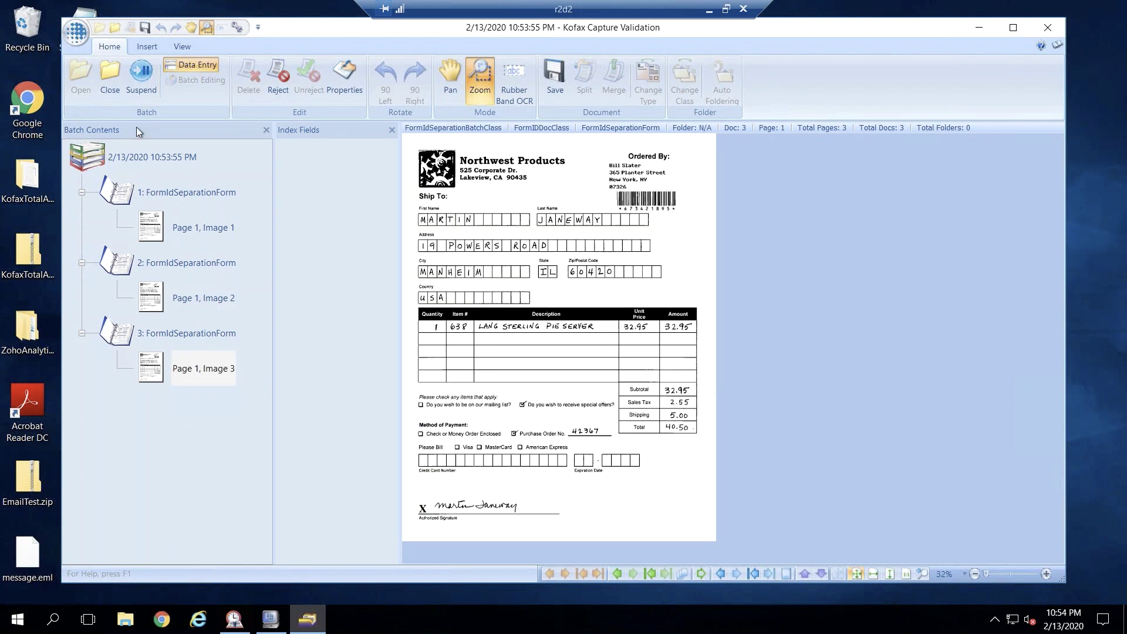
{"action": "left_click", "coordinate": [109, 76]}
{"action": "left_click", "coordinate": [571, 346]}
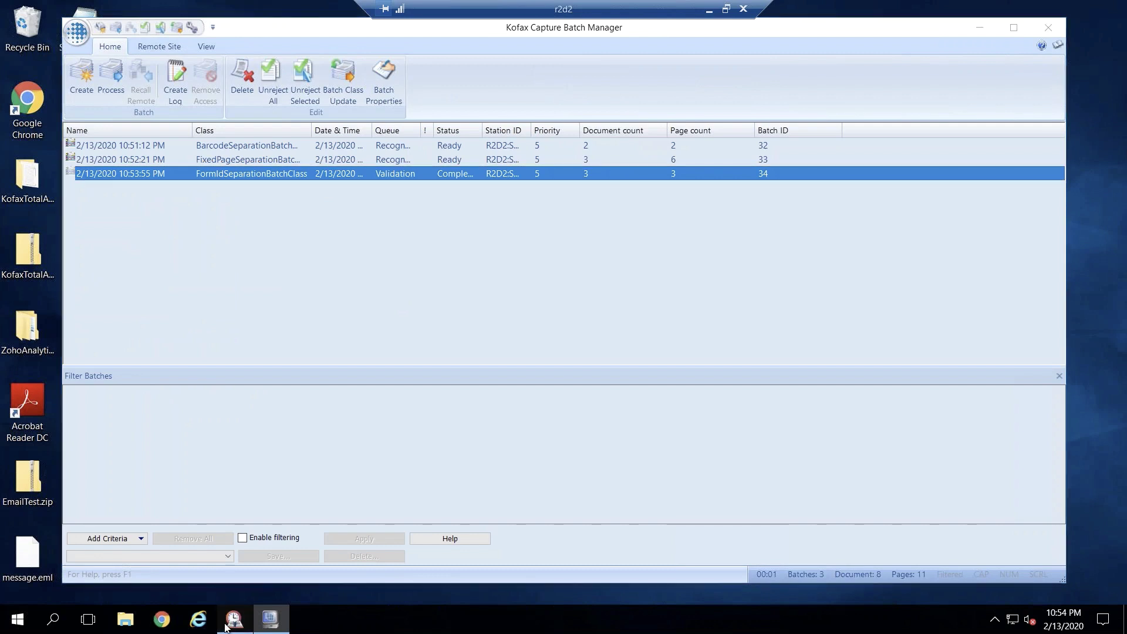
- Set PatchCodeSeparationBatchClass separation to Kofax separator sheets in its properties
{"action": "left_click", "coordinate": [234, 617]}
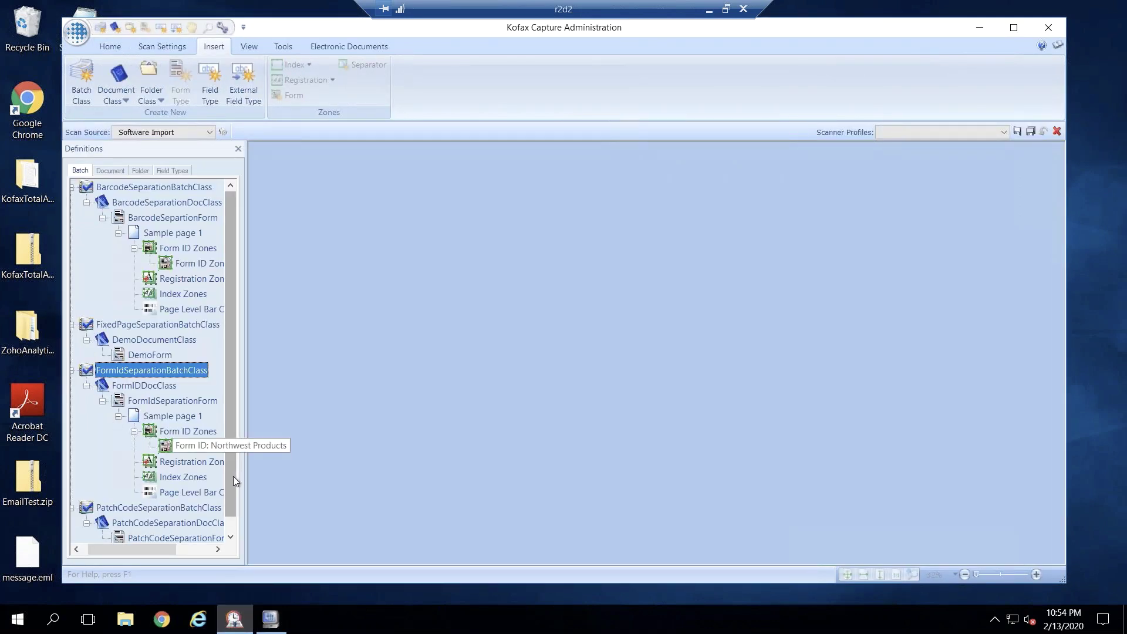
{"action": "scroll", "coordinate": [233, 510], "scroll_direction": "down", "scroll_amount": 1}
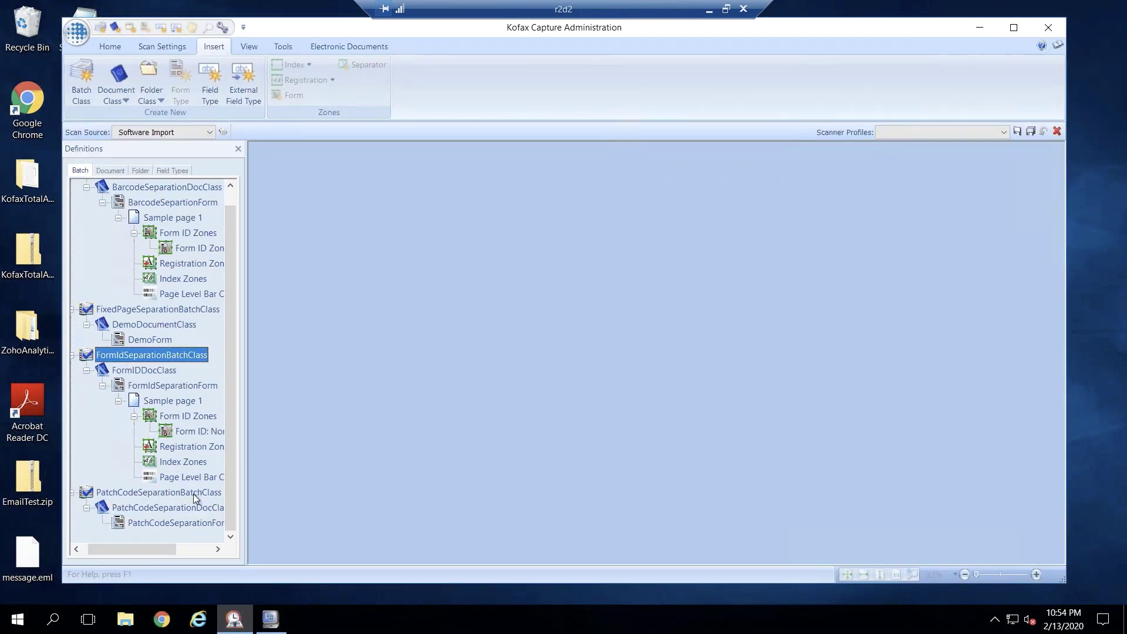
{"action": "right_click", "coordinate": [193, 494]}
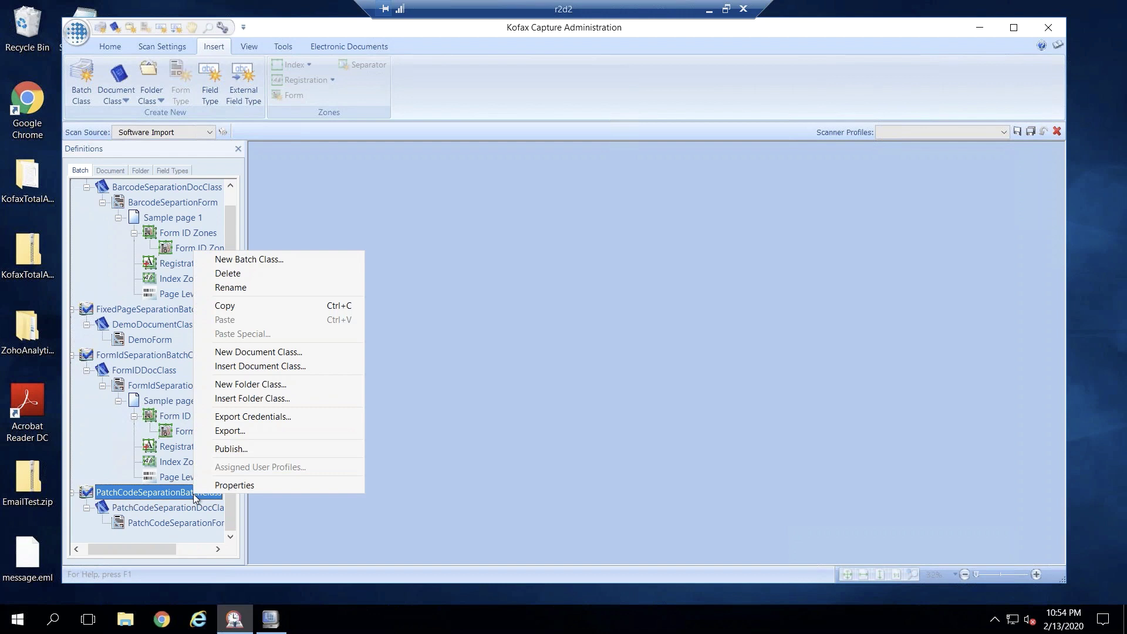
{"action": "left_click", "coordinate": [202, 485]}
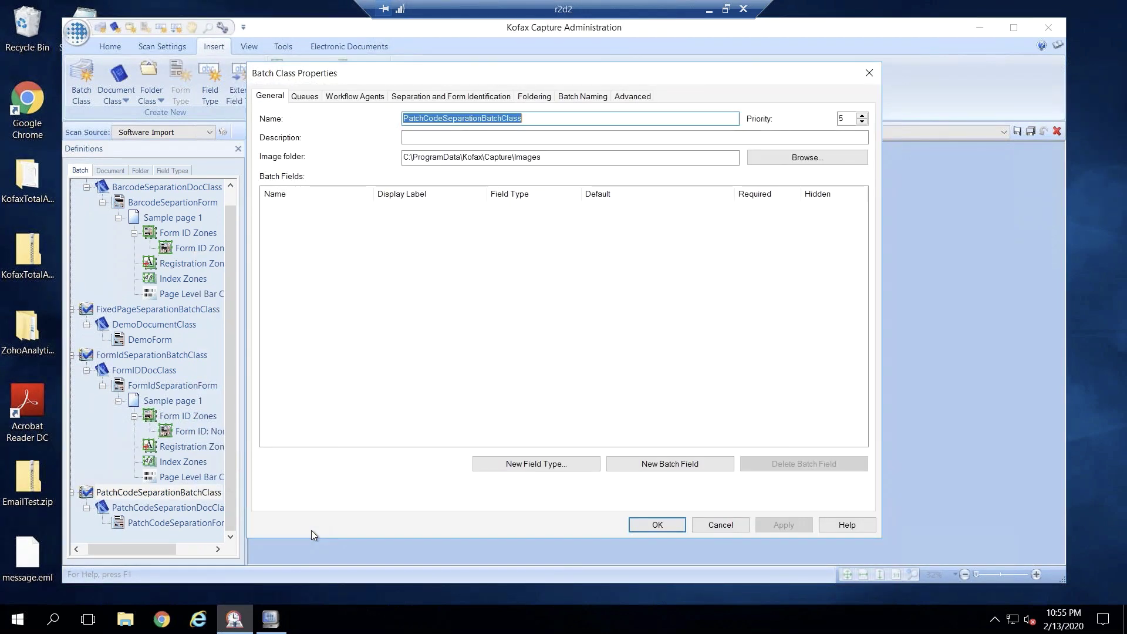
{"action": "left_click", "coordinate": [441, 101]}
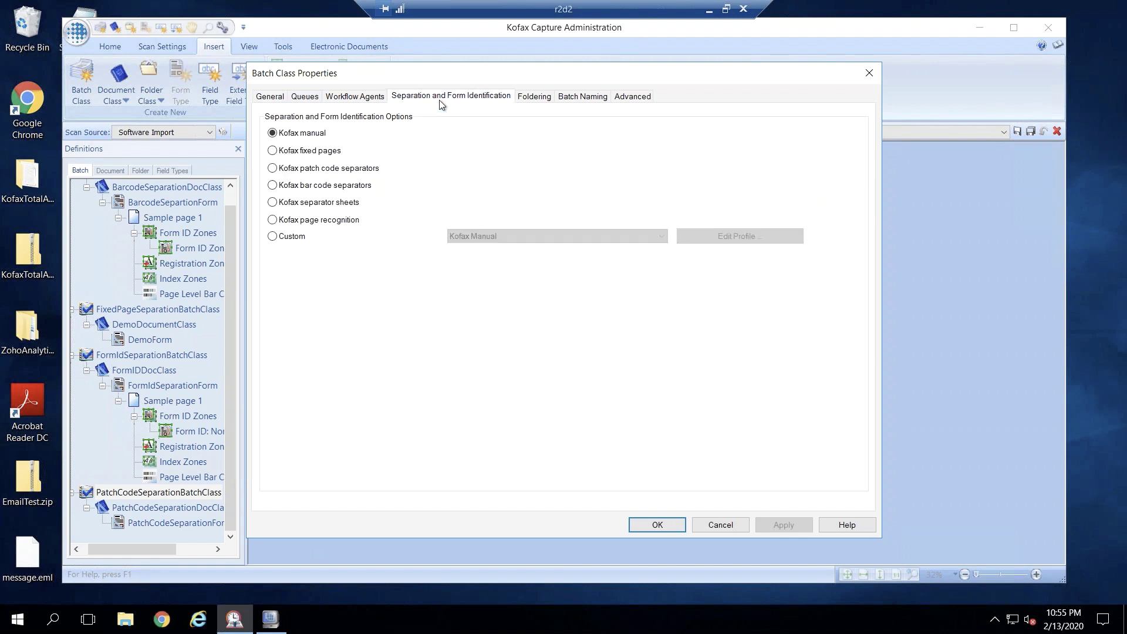
{"action": "left_click", "coordinate": [273, 203]}
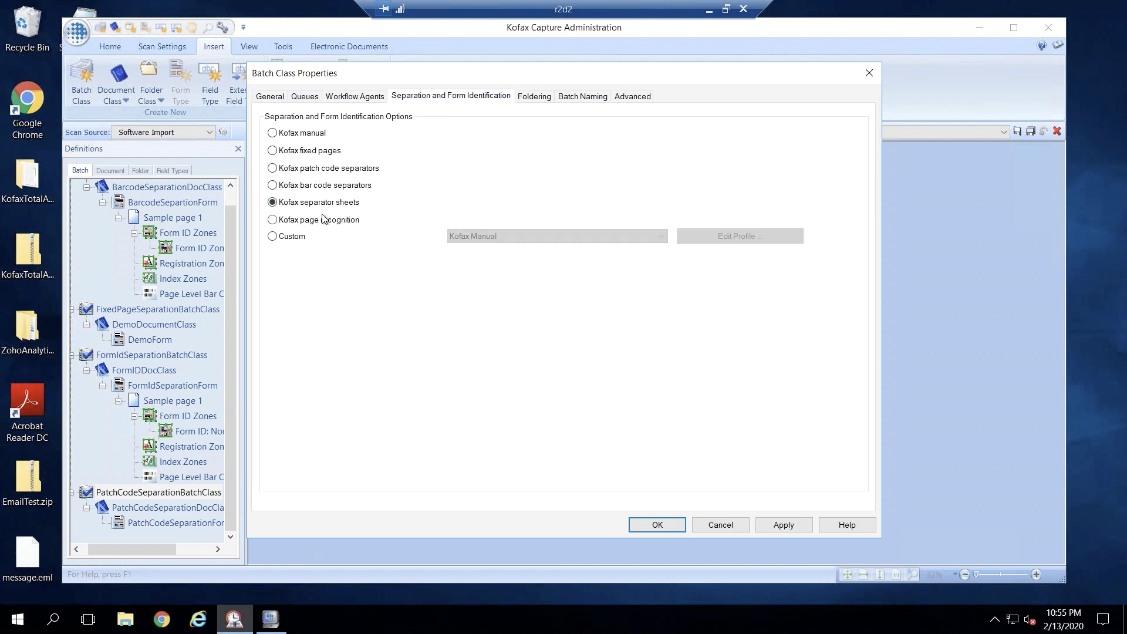
{"action": "left_click", "coordinate": [787, 526]}
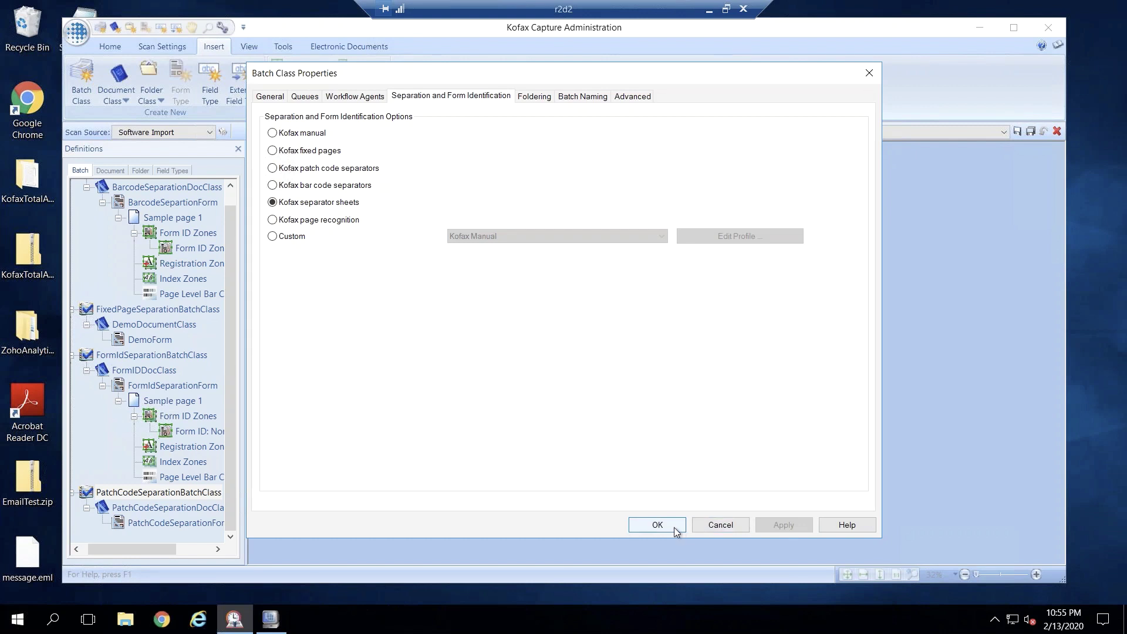
{"action": "left_click", "coordinate": [658, 525]}
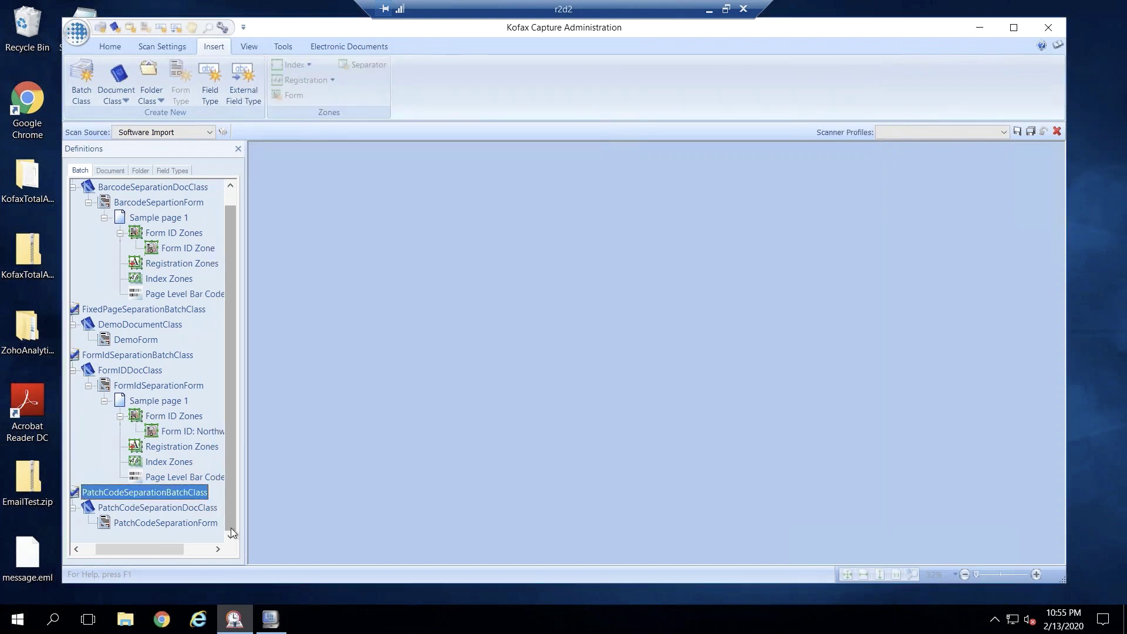
- Publish PatchCodeSeparationBatchClass with 2 warnings and 0 errors, then go to Batch Manager
{"action": "right_click", "coordinate": [191, 494]}
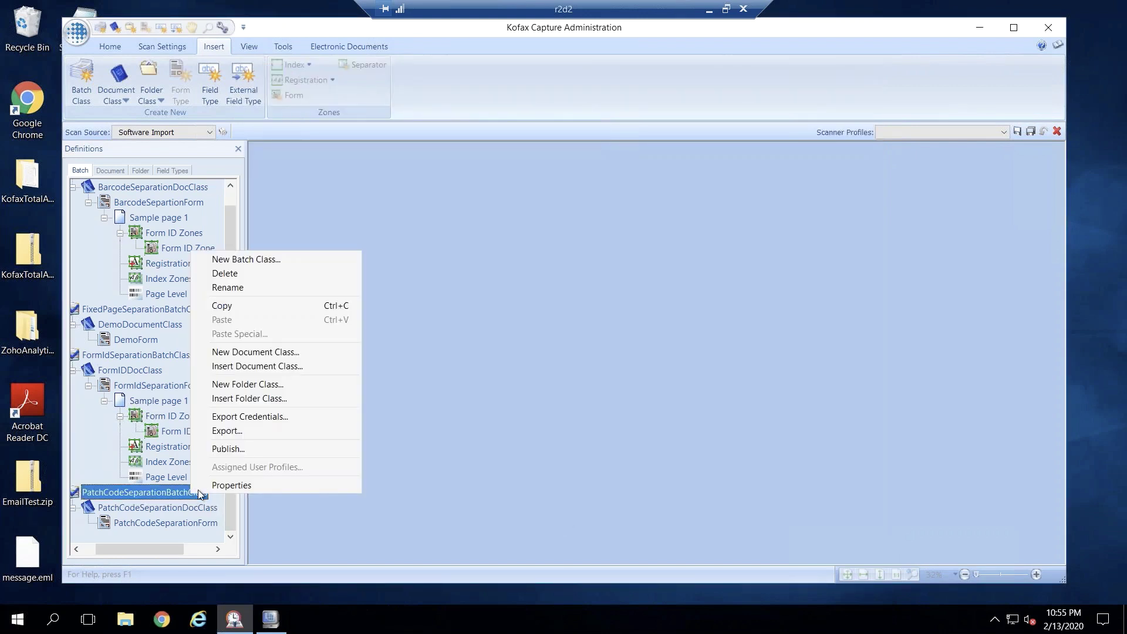
{"action": "left_click", "coordinate": [229, 449]}
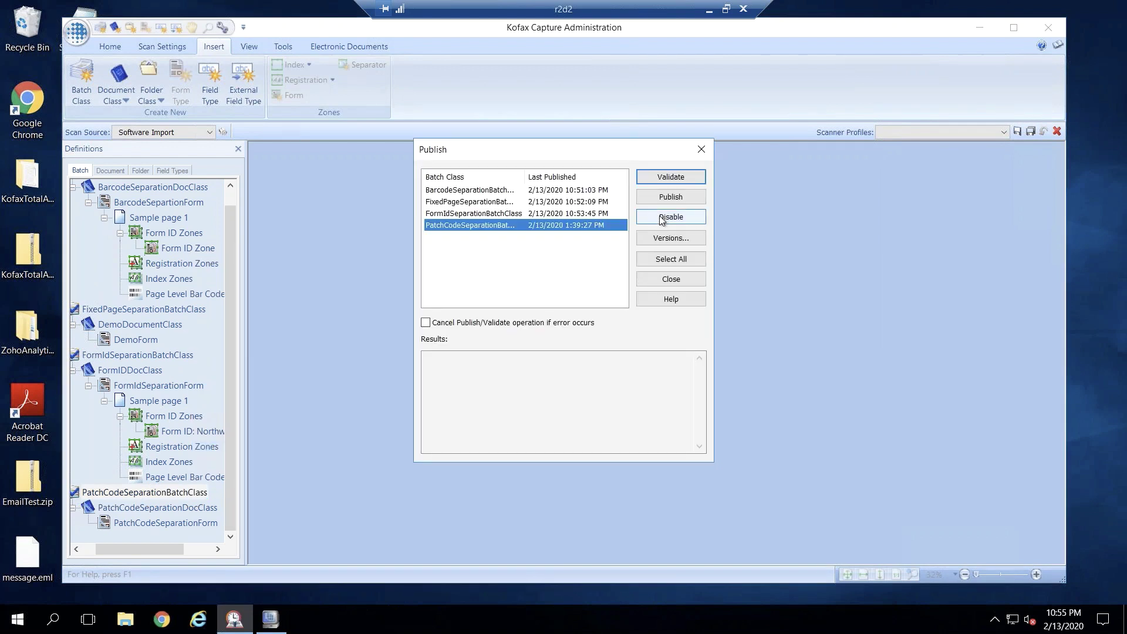
{"action": "left_click", "coordinate": [698, 198]}
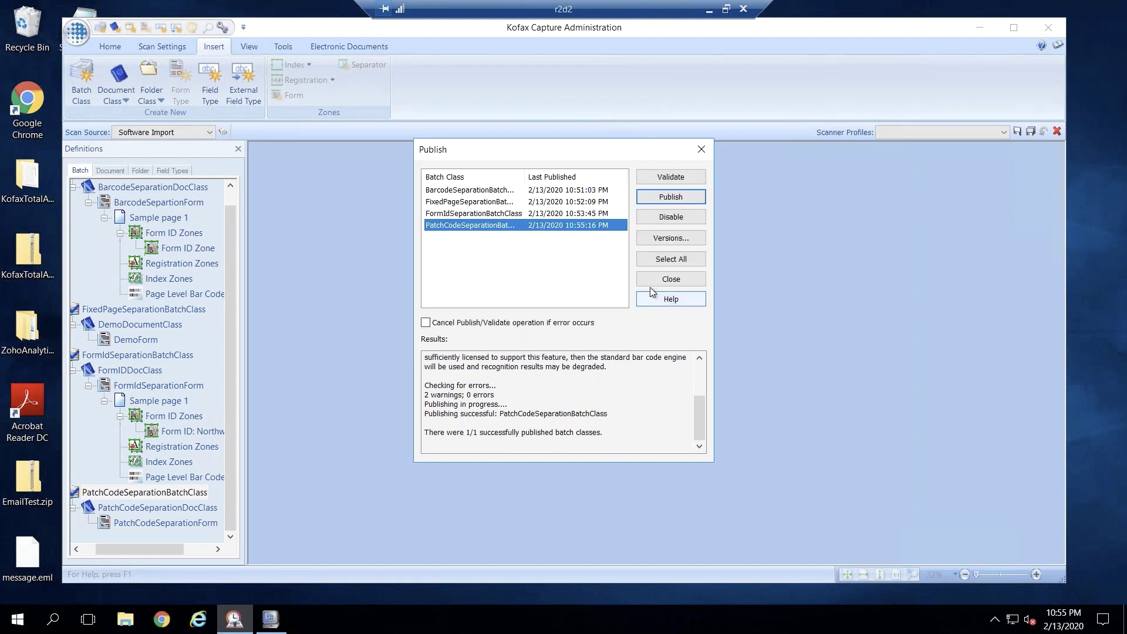
{"action": "left_click", "coordinate": [654, 280]}
{"action": "left_click", "coordinate": [271, 619]}
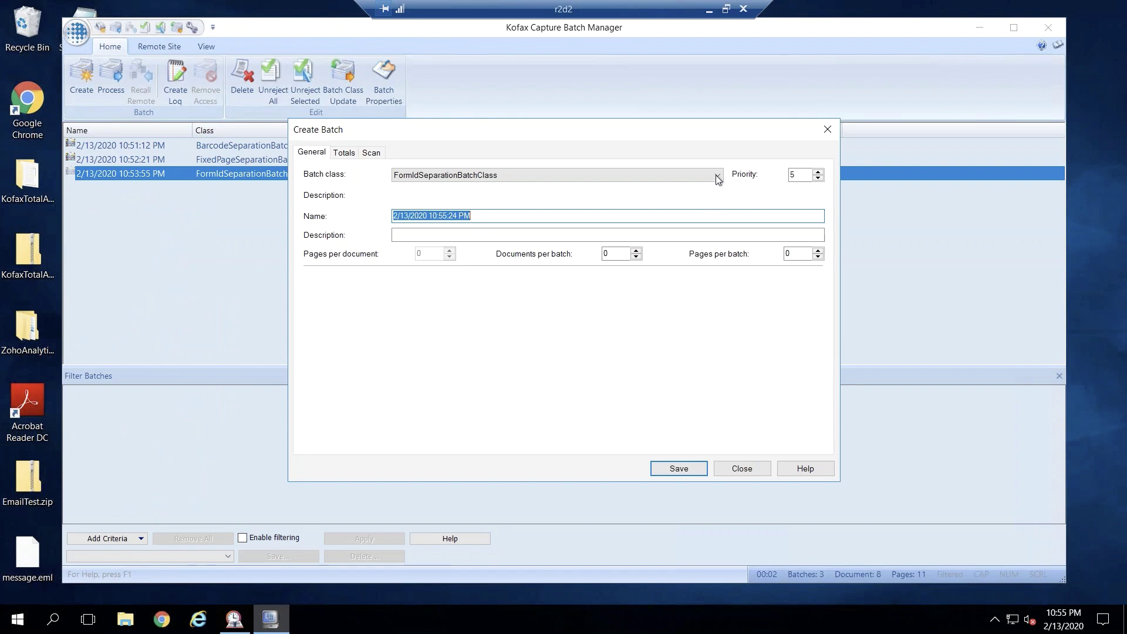
- Create a PatchCodeSeparationBatchClass batch named 2/13/2020 10:55:27 PM, priority 5
{"action": "left_click", "coordinate": [717, 175]}
{"action": "left_click", "coordinate": [470, 216]}
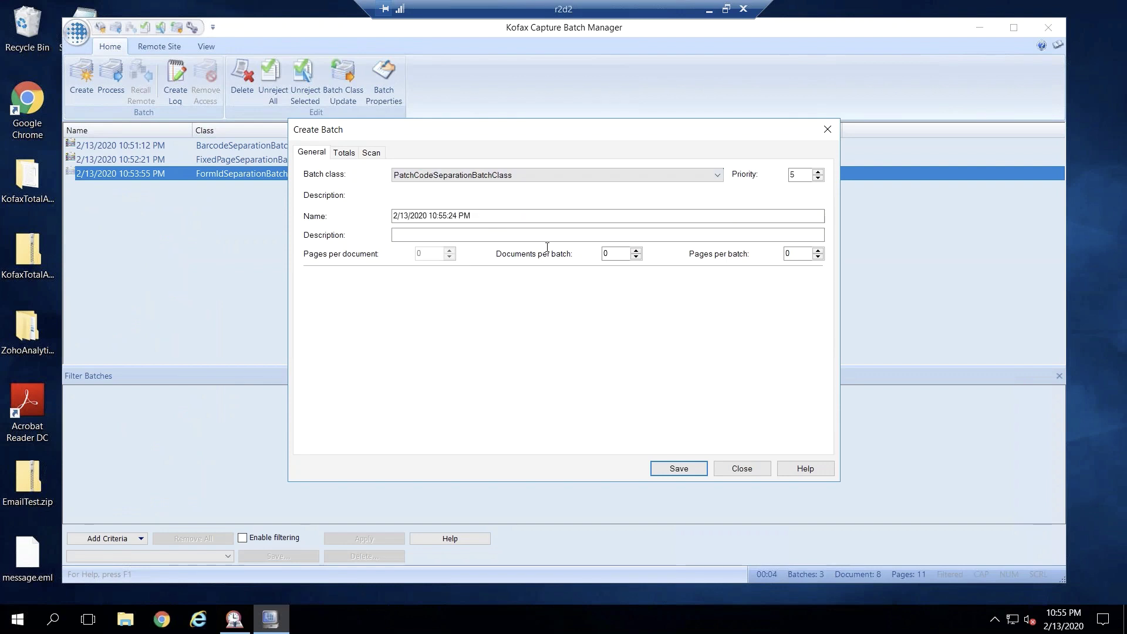
{"action": "left_click", "coordinate": [670, 473]}
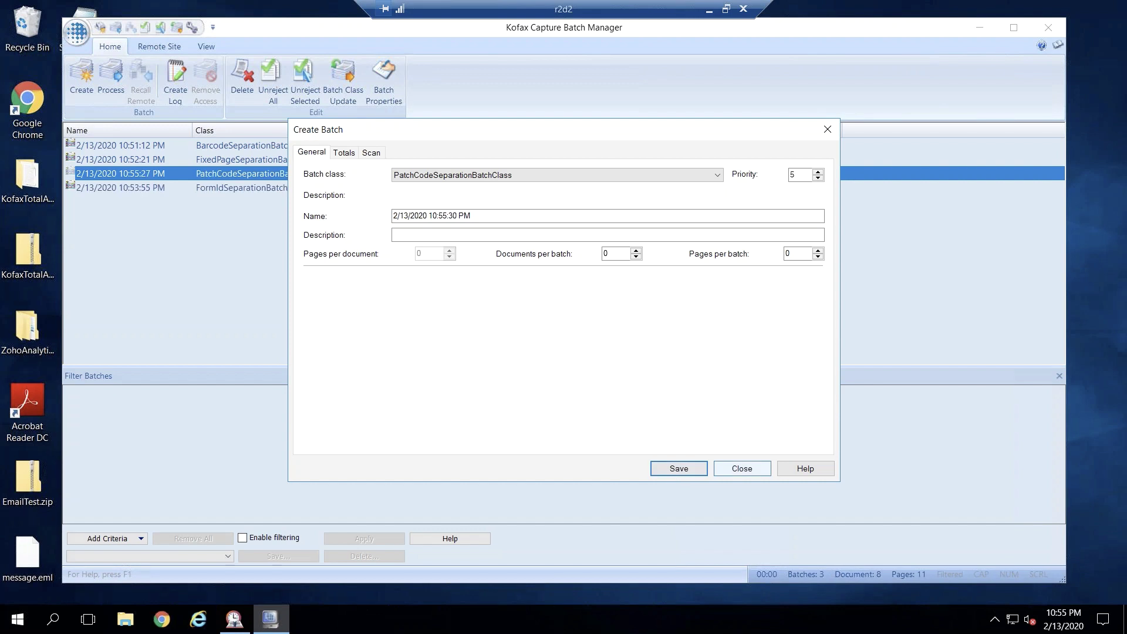
{"action": "left_click", "coordinate": [740, 469]}
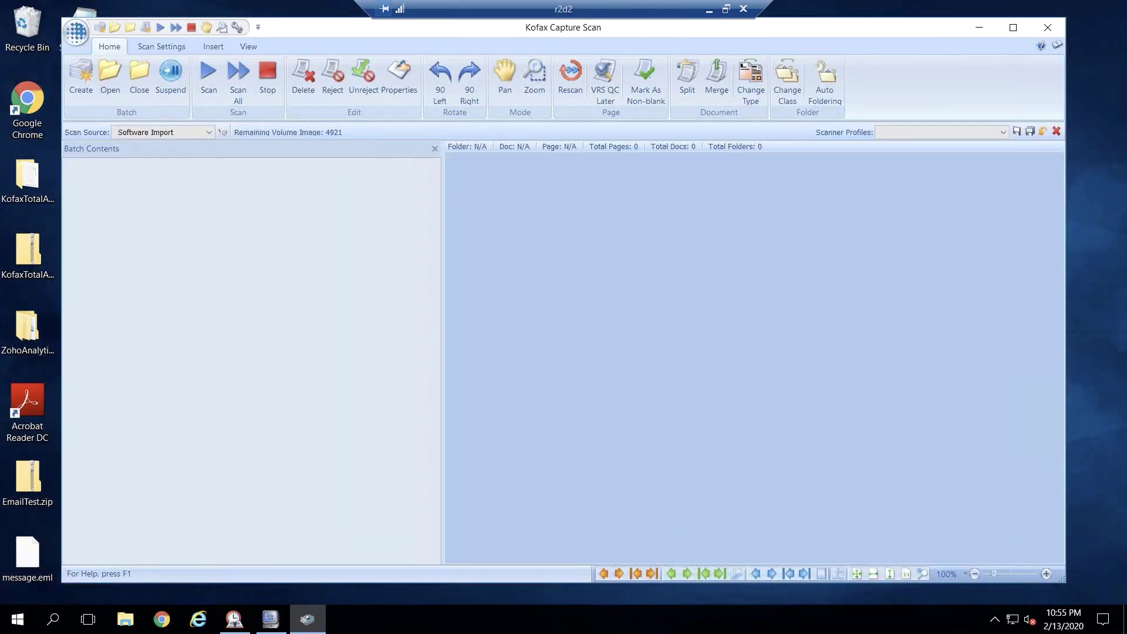
- Import PatchT (1).pdf and NWest_1.tif as Image 1 and Image 2, then check the separator sheet
{"action": "left_click", "coordinate": [237, 90]}
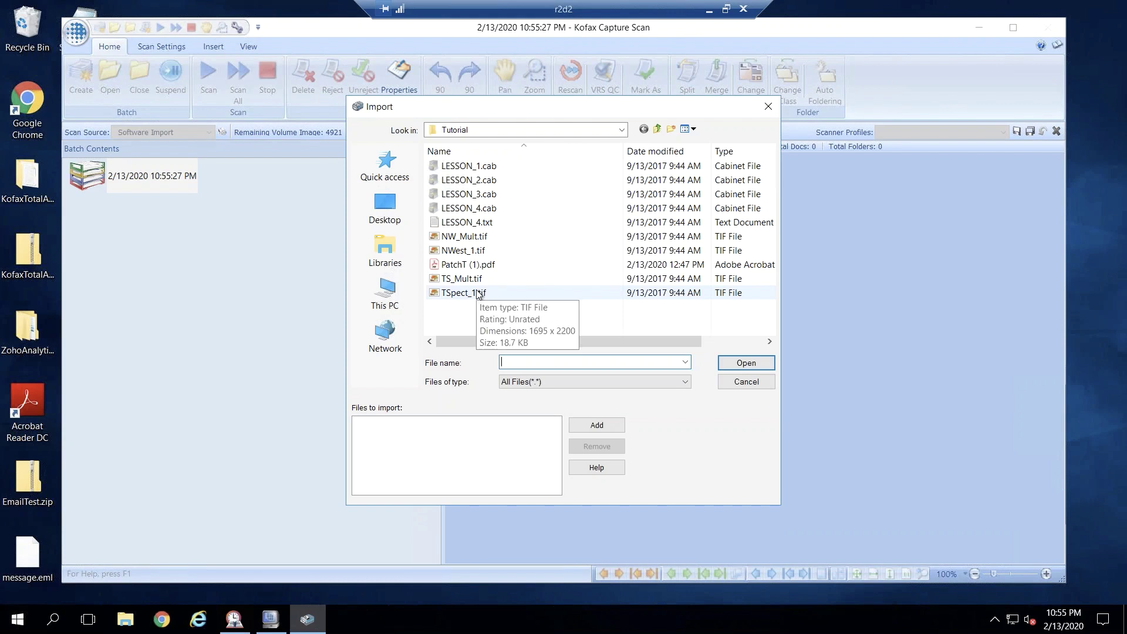
{"action": "left_click", "coordinate": [476, 266]}
{"action": "left_click", "coordinate": [598, 426]}
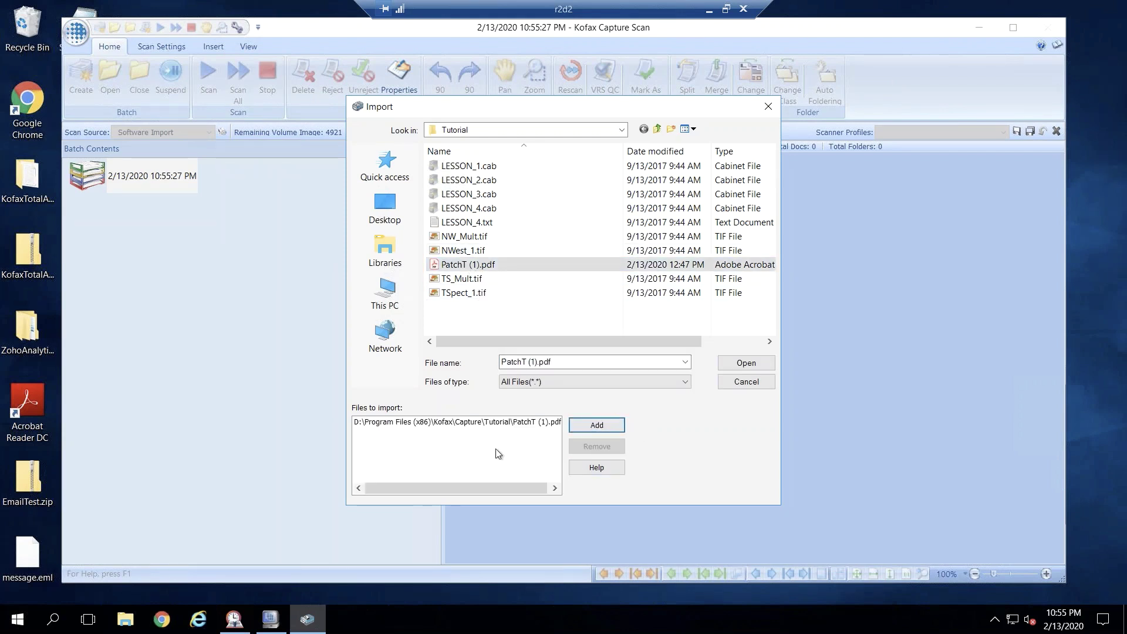
{"action": "left_click", "coordinate": [473, 252]}
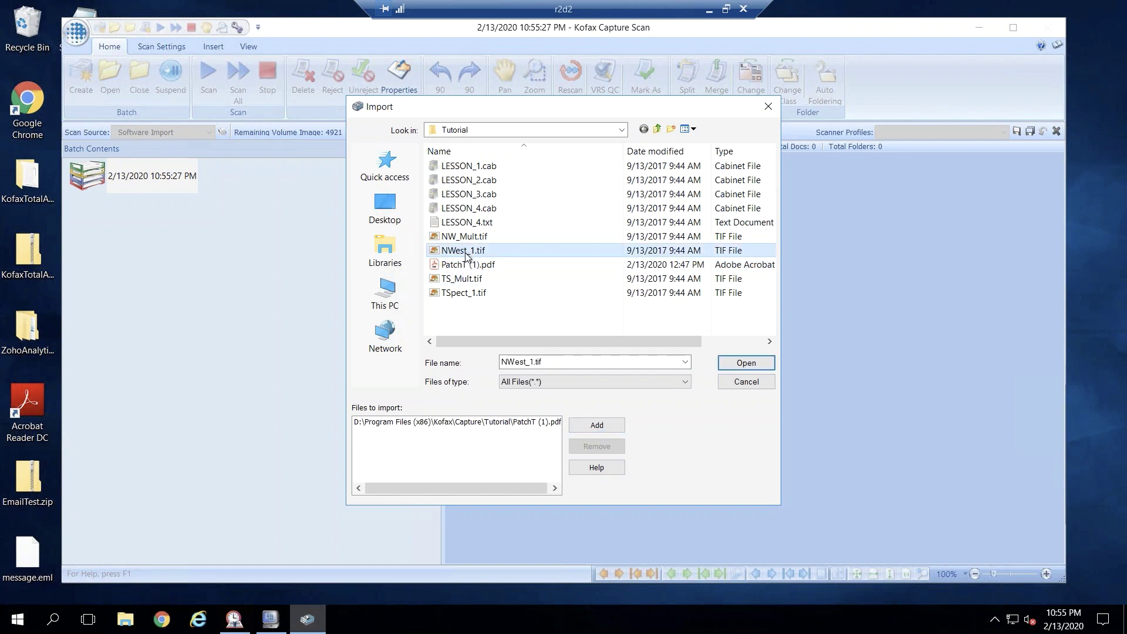
{"action": "left_click", "coordinate": [590, 425]}
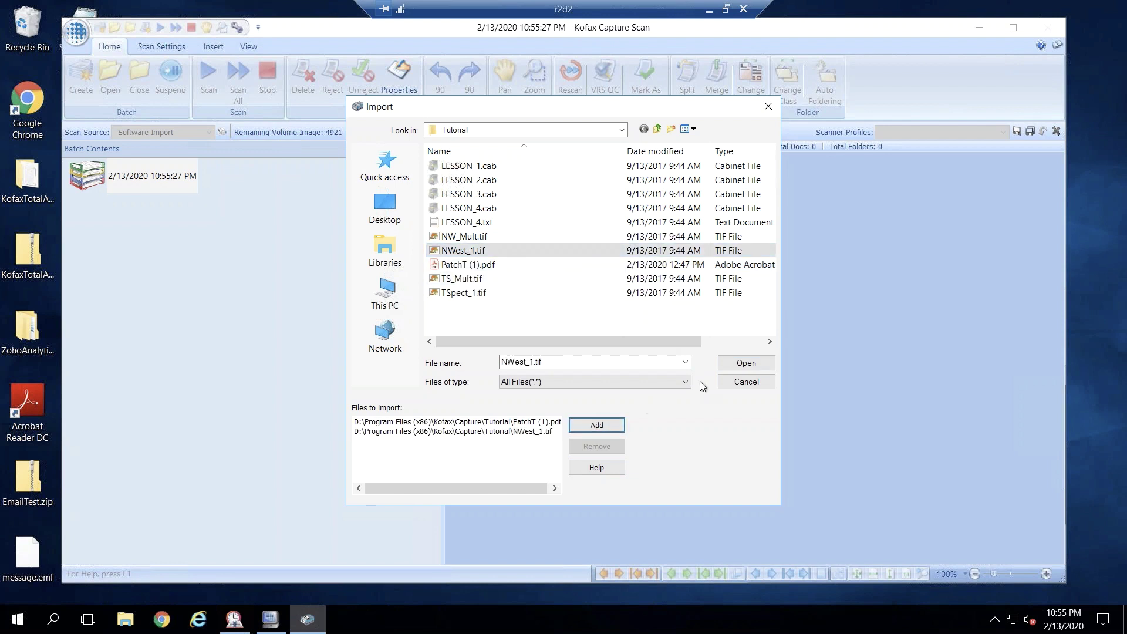
{"action": "left_click", "coordinate": [744, 364]}
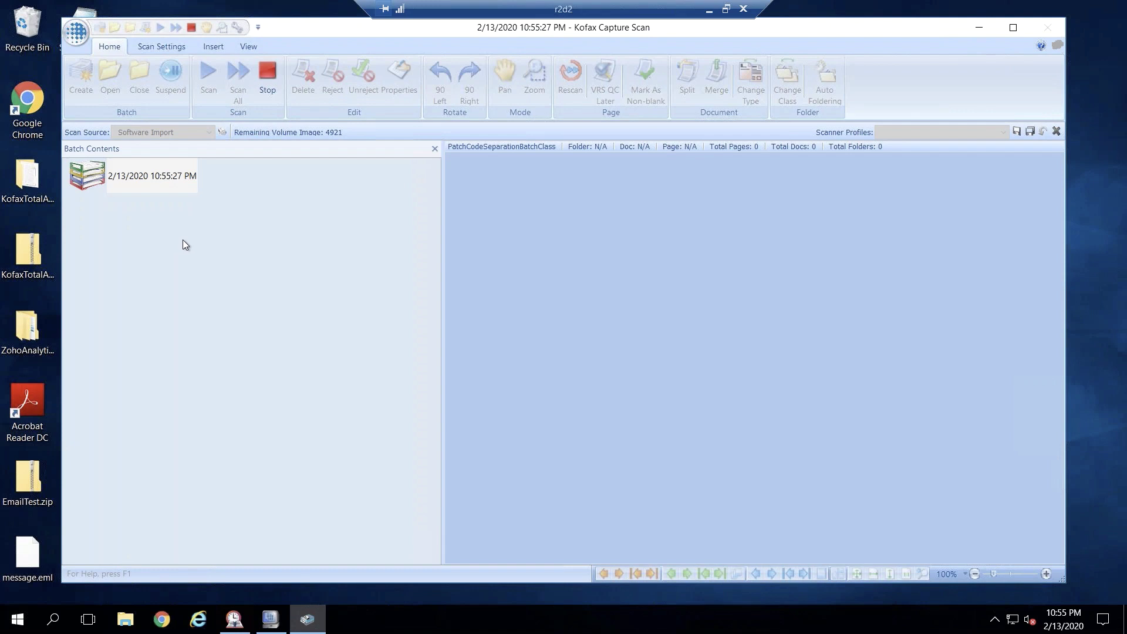
{"action": "left_click", "coordinate": [145, 214]}
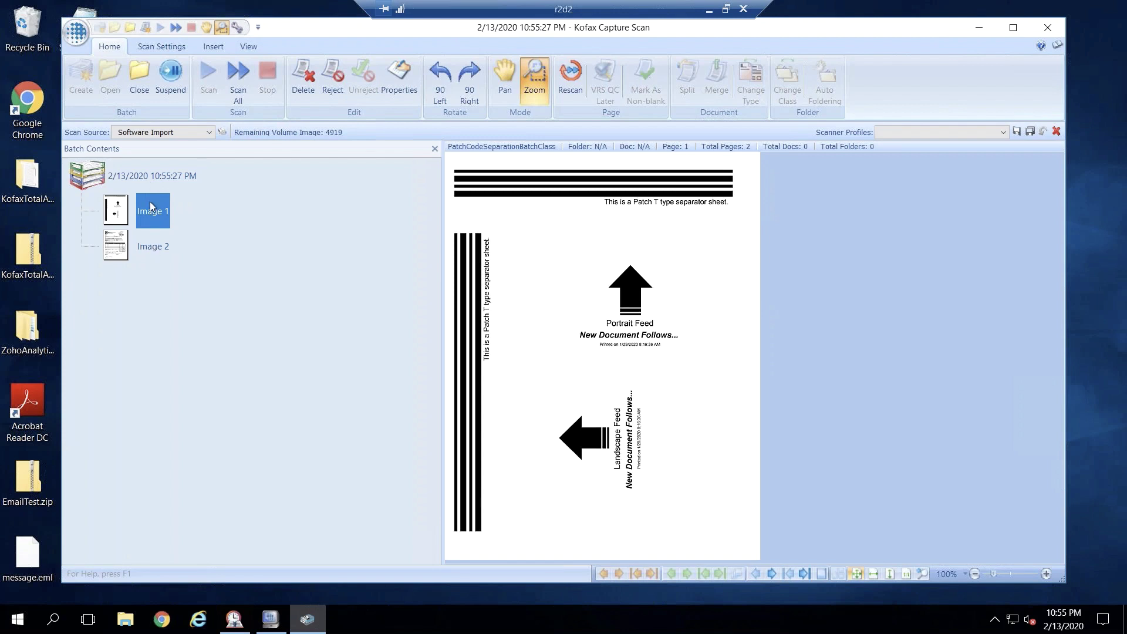
{"action": "left_click", "coordinate": [150, 177]}
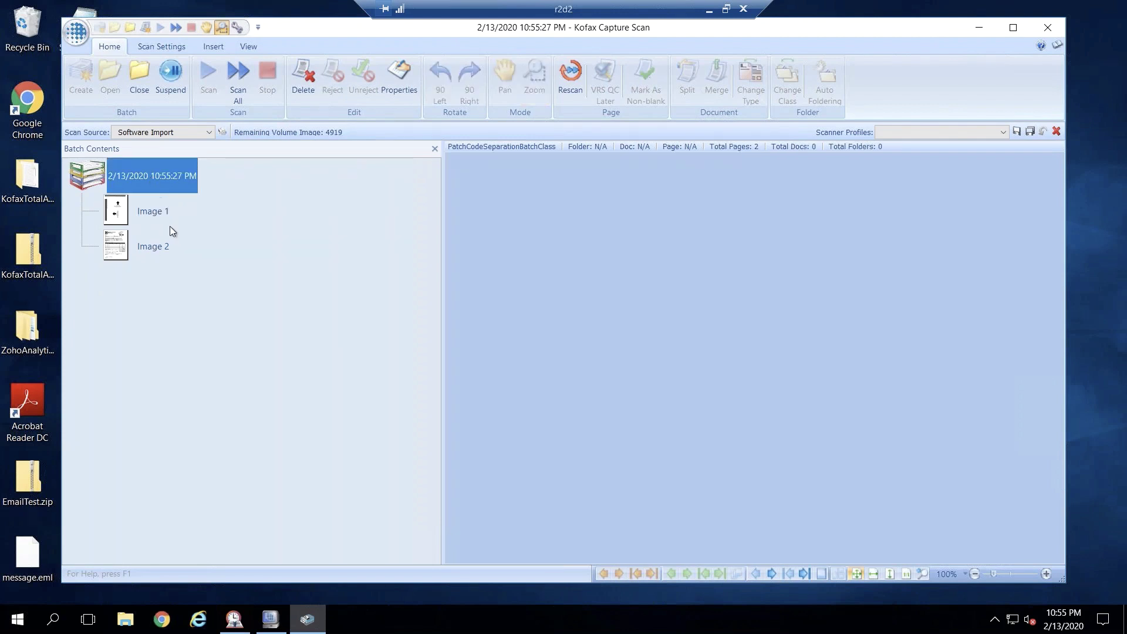
- Import a second PatchT (1).pdf and TS_Mult.tif, then close batch 35
{"action": "left_click", "coordinate": [240, 94]}
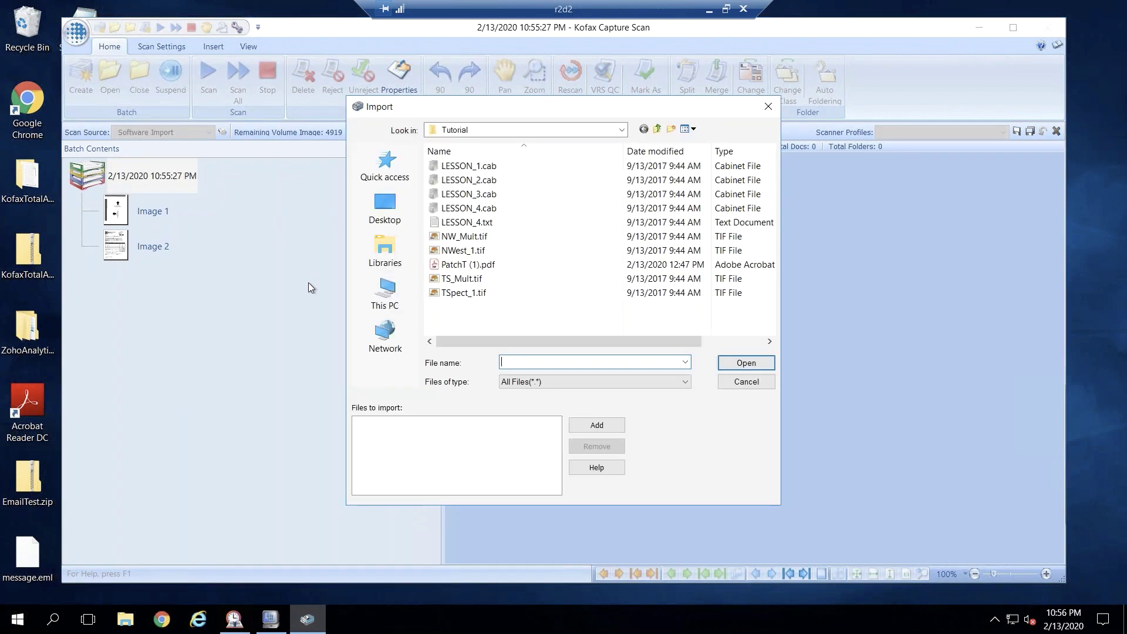
{"action": "left_click", "coordinate": [473, 269]}
{"action": "left_click", "coordinate": [596, 425]}
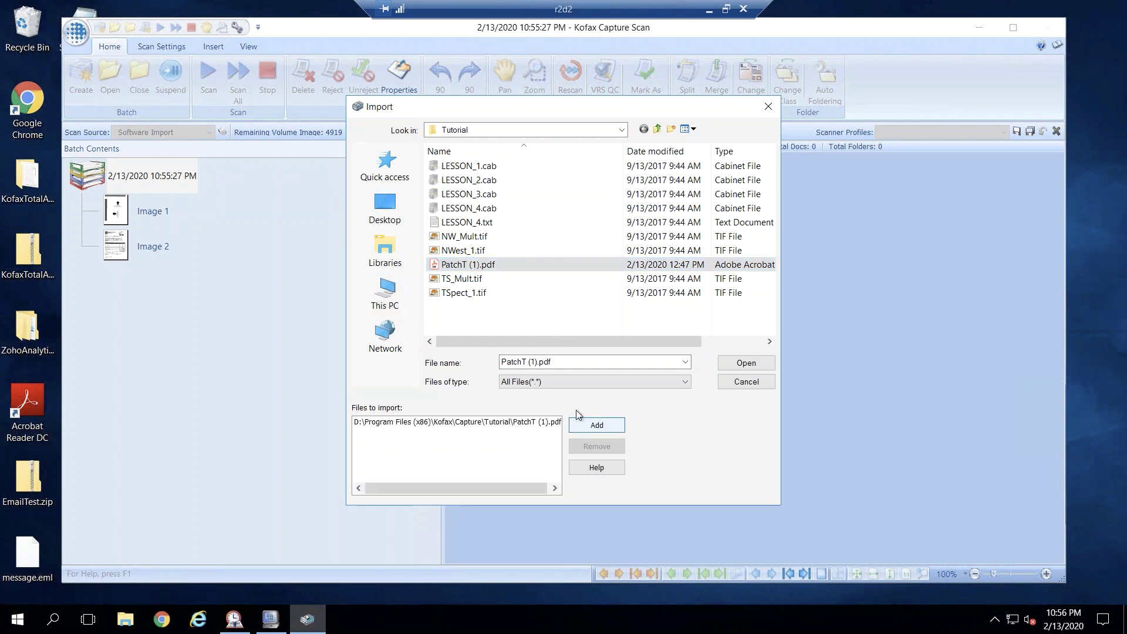
{"action": "left_click", "coordinate": [464, 280]}
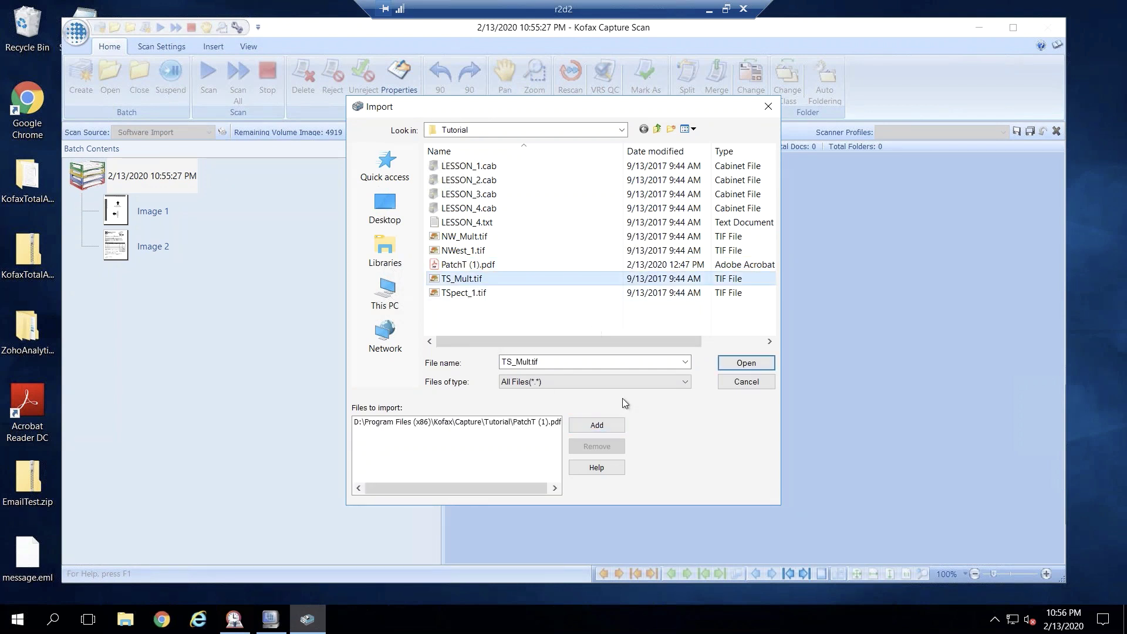
{"action": "left_click", "coordinate": [596, 426]}
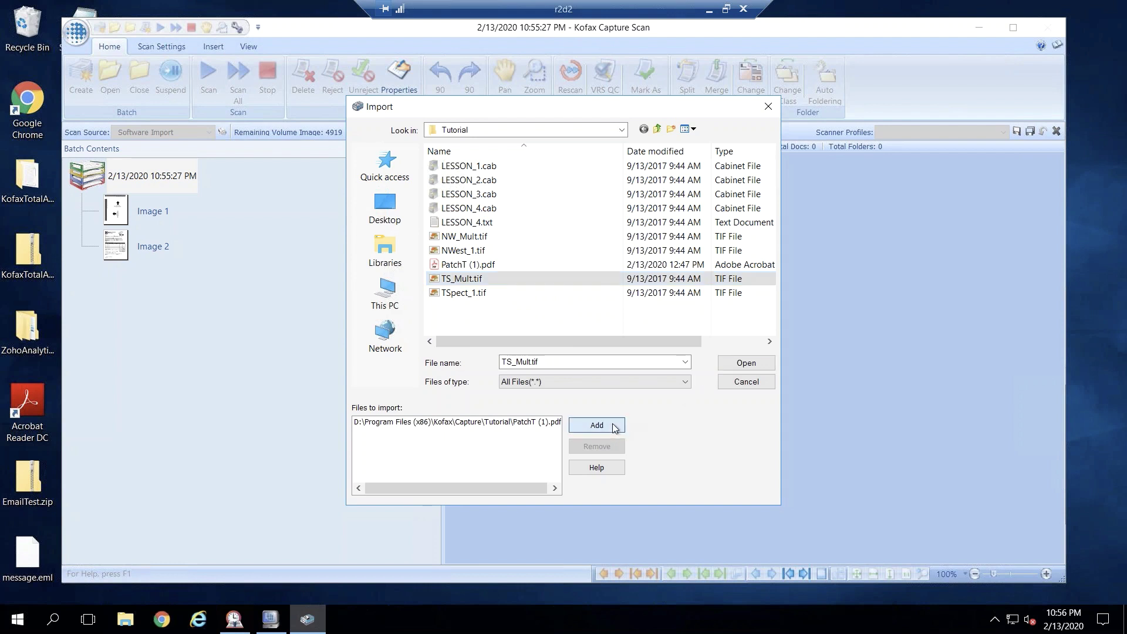
{"action": "left_click", "coordinate": [746, 364]}
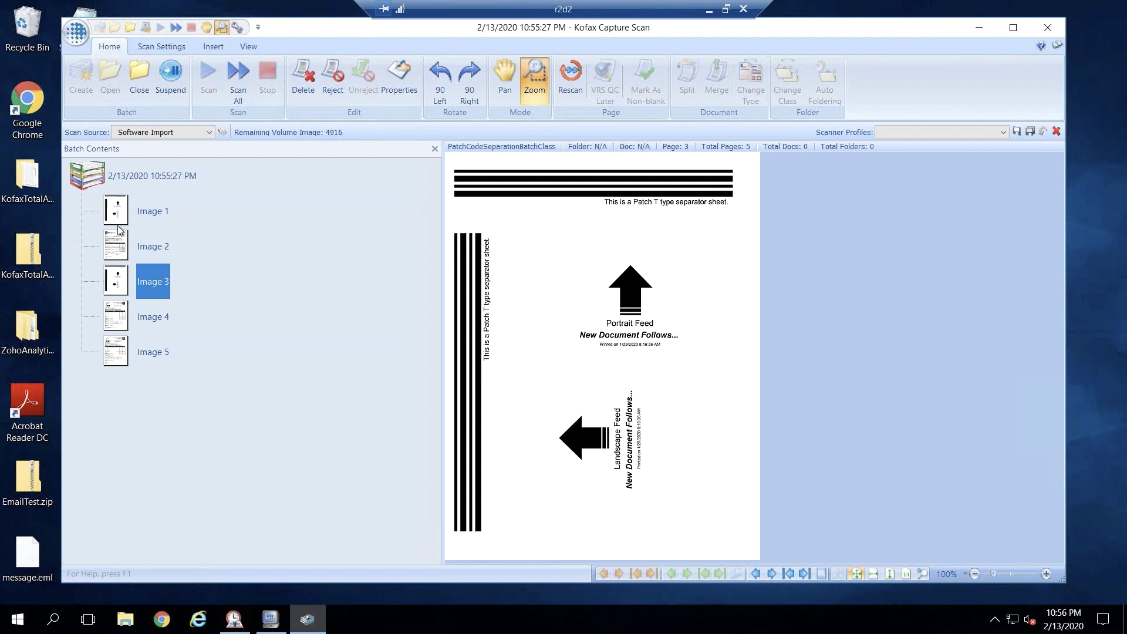
{"action": "left_click", "coordinate": [140, 74]}
{"action": "left_click", "coordinate": [553, 345]}
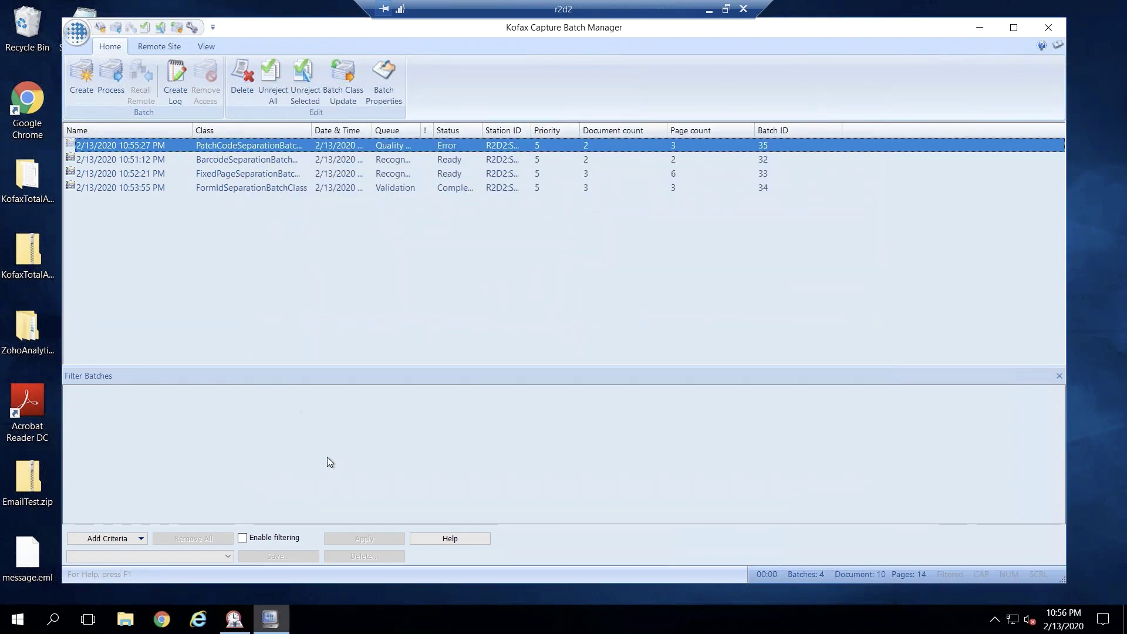
- Open batch 35 in Quality Control and compare the forms of its two rejected documents
{"action": "left_click", "coordinate": [112, 88]}
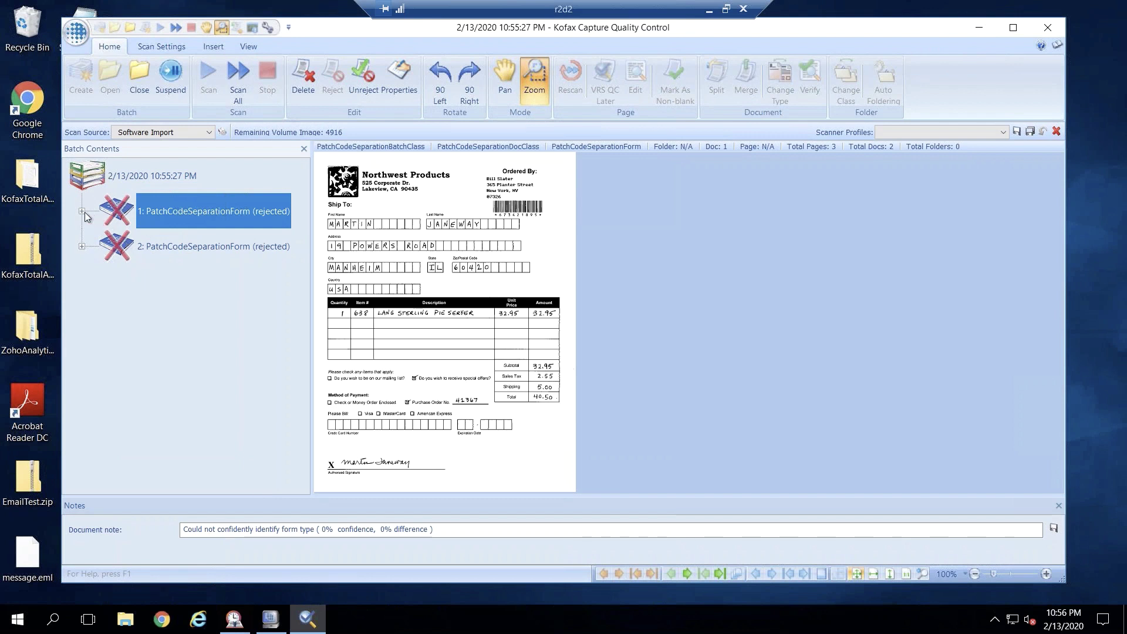
{"action": "left_click", "coordinate": [82, 212]}
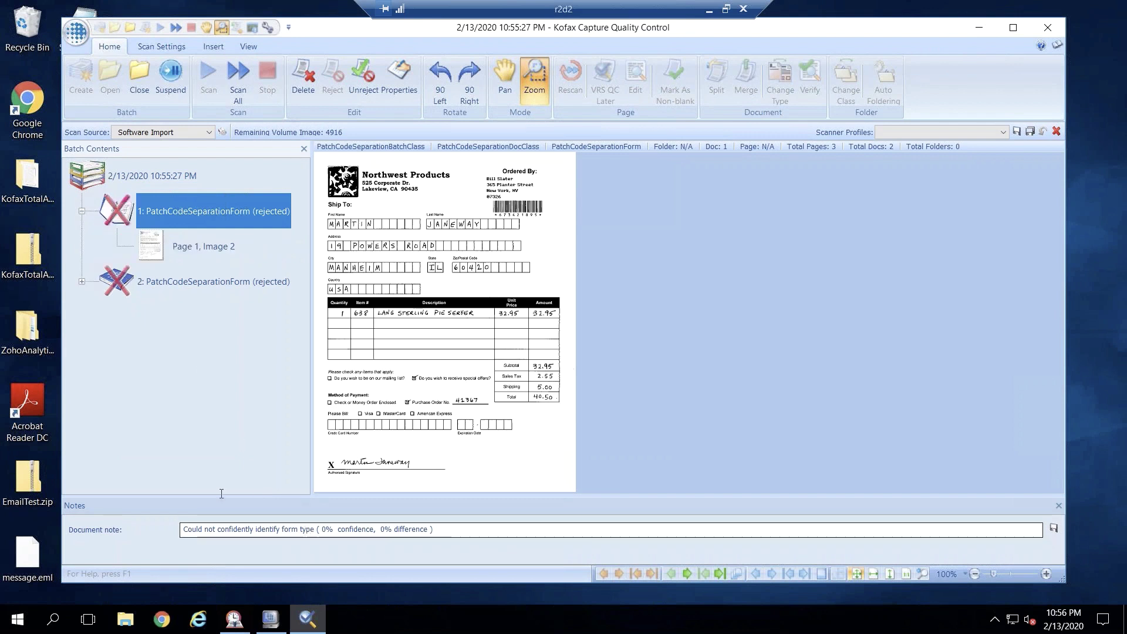
{"action": "left_click", "coordinate": [83, 282]}
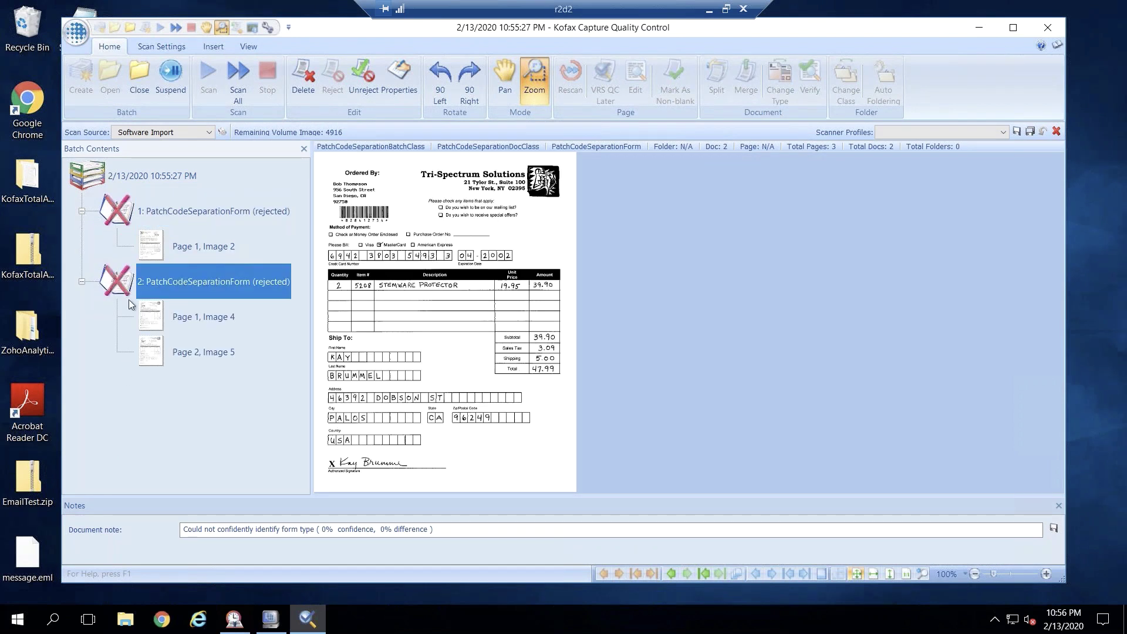
{"action": "left_click", "coordinate": [205, 213]}
{"action": "left_click", "coordinate": [209, 282]}
- Unreject both documents and close the batch so it moves to Validation
{"action": "right_click", "coordinate": [217, 214]}
{"action": "left_click", "coordinate": [256, 258]}
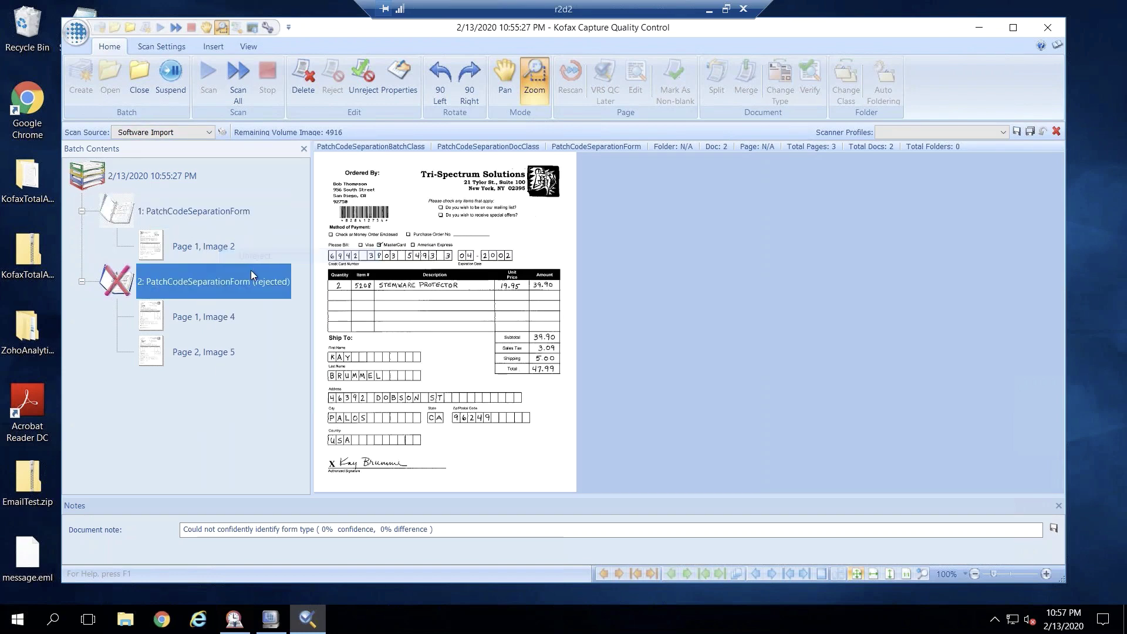
{"action": "right_click", "coordinate": [227, 288]}
{"action": "left_click", "coordinate": [253, 331]}
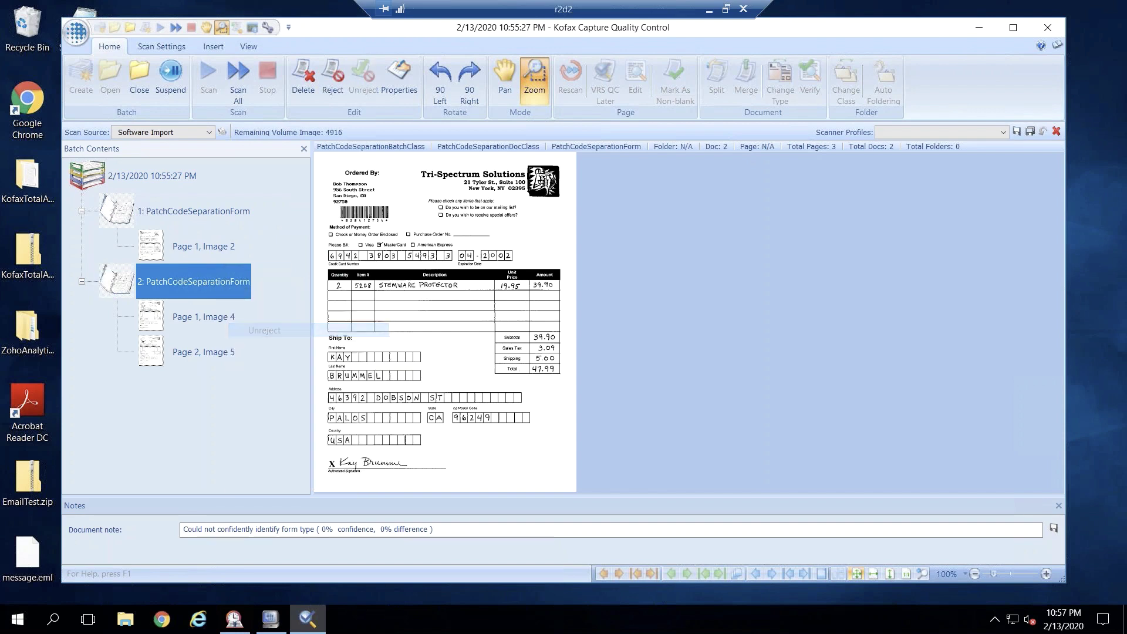
{"action": "left_click", "coordinate": [138, 78]}
{"action": "left_click", "coordinate": [579, 344]}
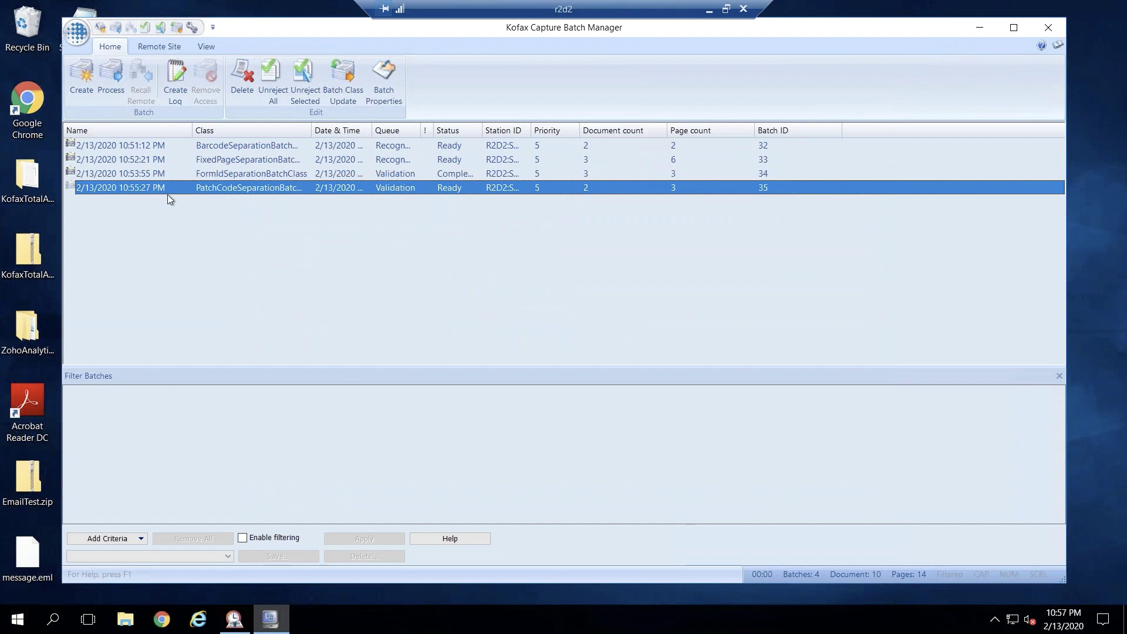
- Open batch 35 in Validation, expand both documents, close the batch and exit Validation
{"action": "left_click", "coordinate": [115, 87]}
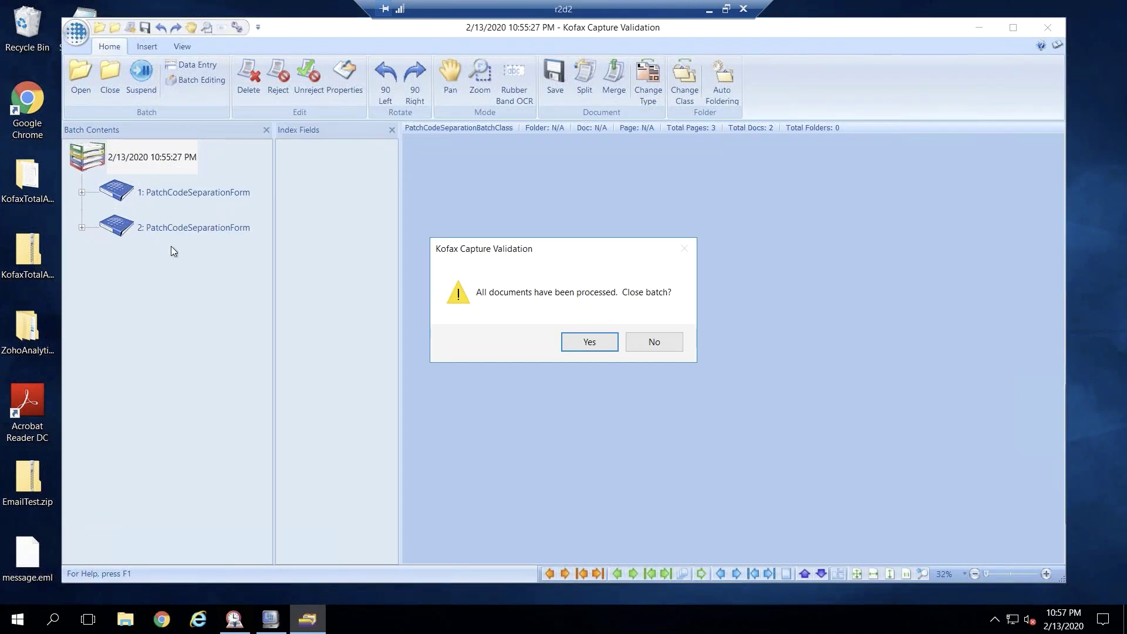
{"action": "left_click", "coordinate": [653, 342]}
{"action": "left_click", "coordinate": [81, 192]}
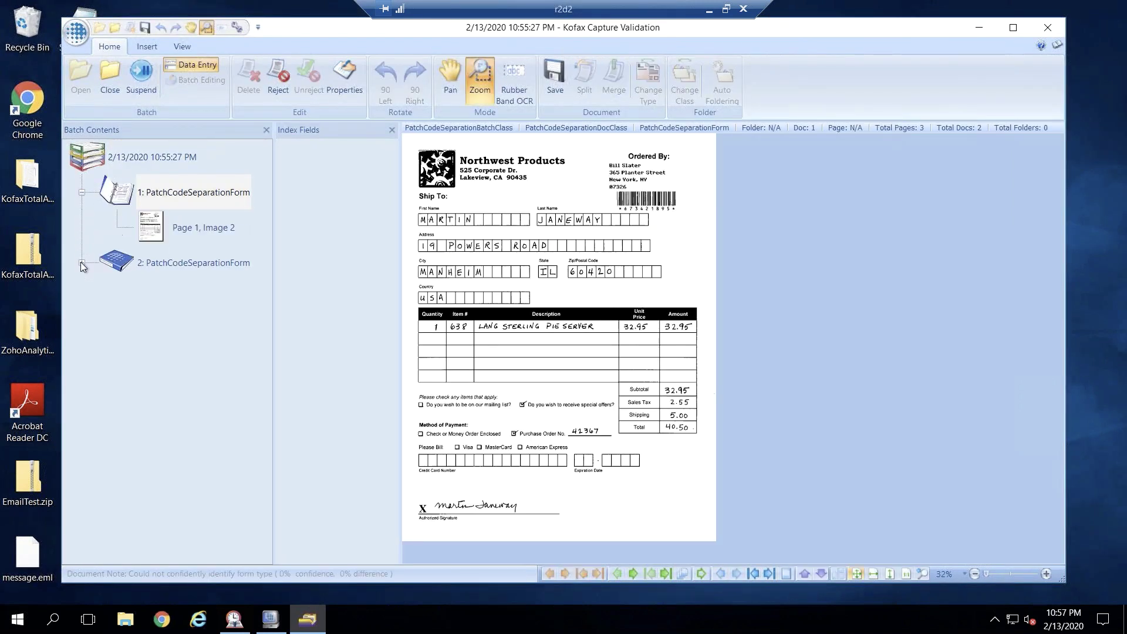
{"action": "left_click", "coordinate": [81, 263]}
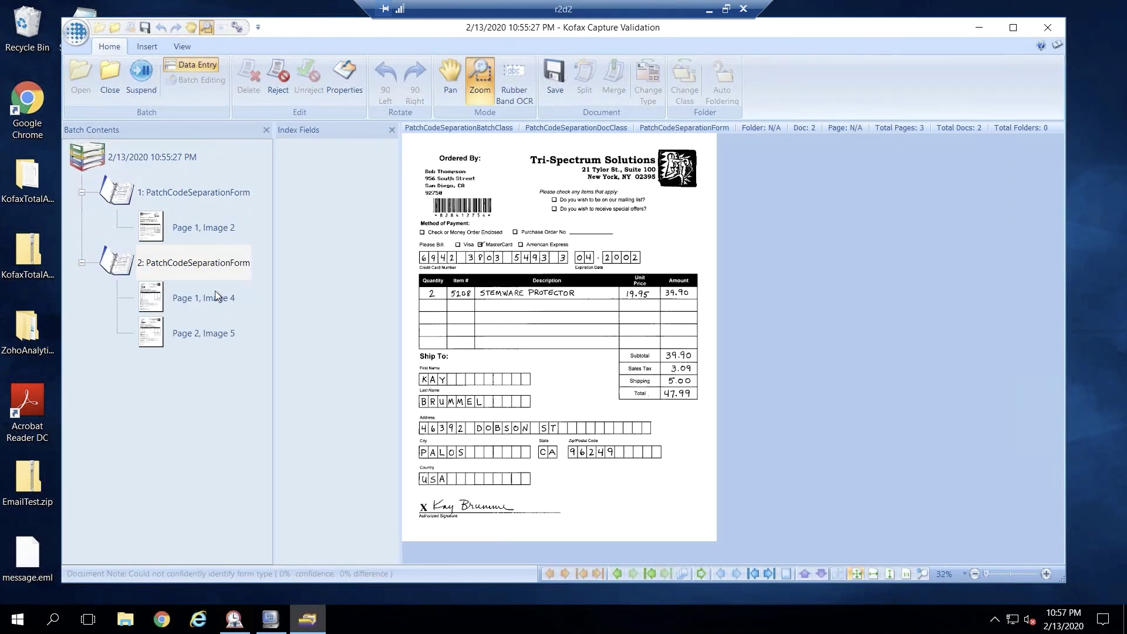
{"action": "left_click", "coordinate": [106, 76]}
{"action": "left_click", "coordinate": [580, 341]}
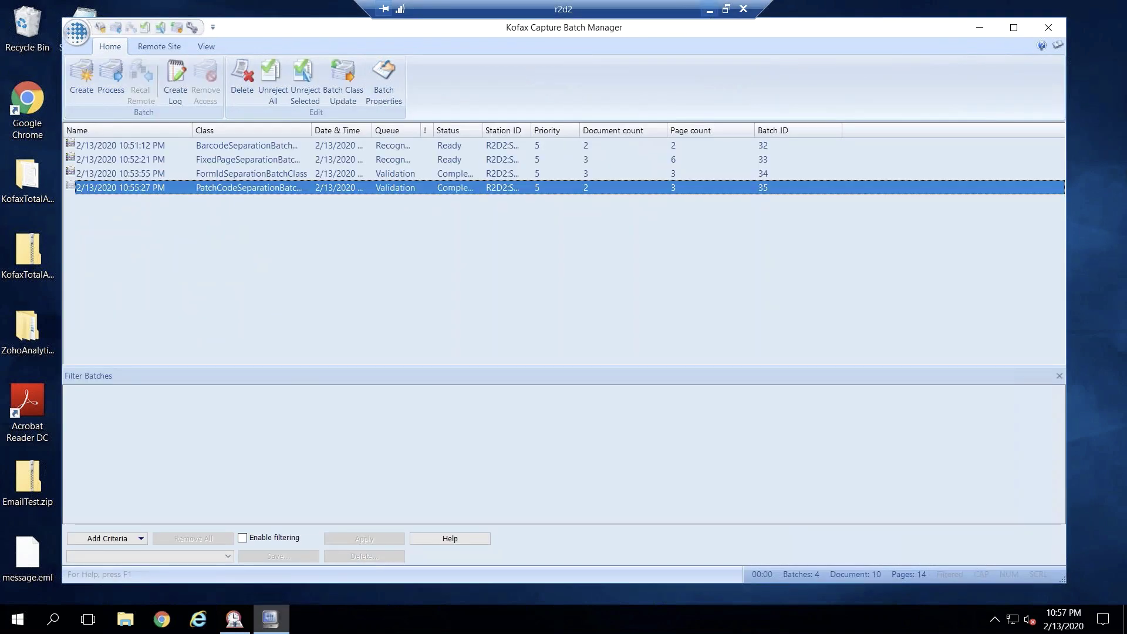
{"action": "left_click", "coordinate": [709, 8]}
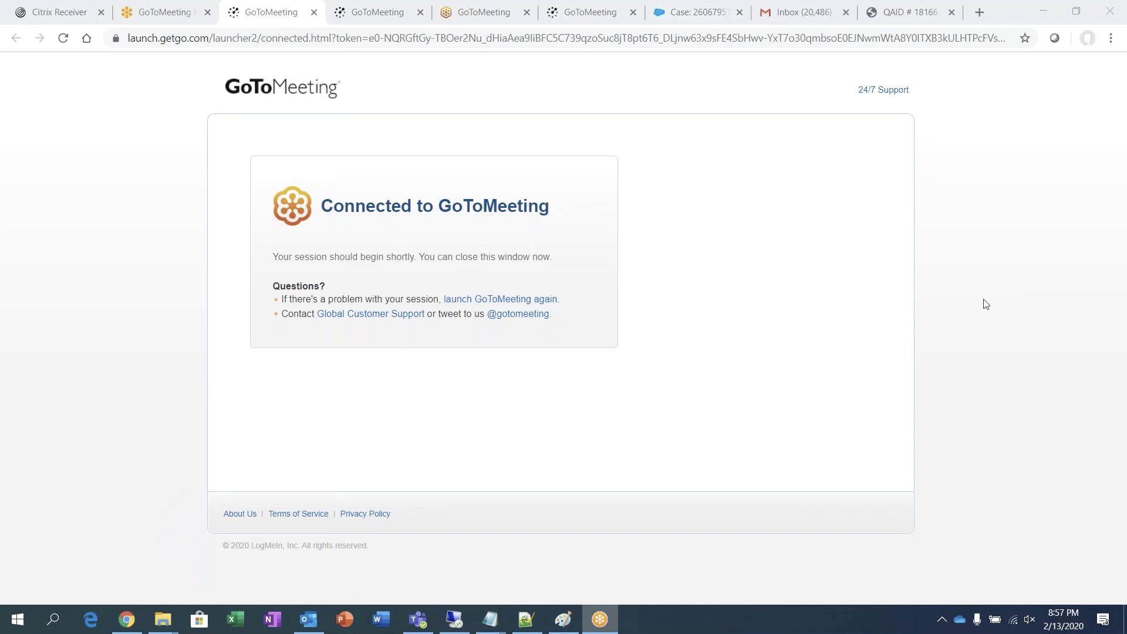